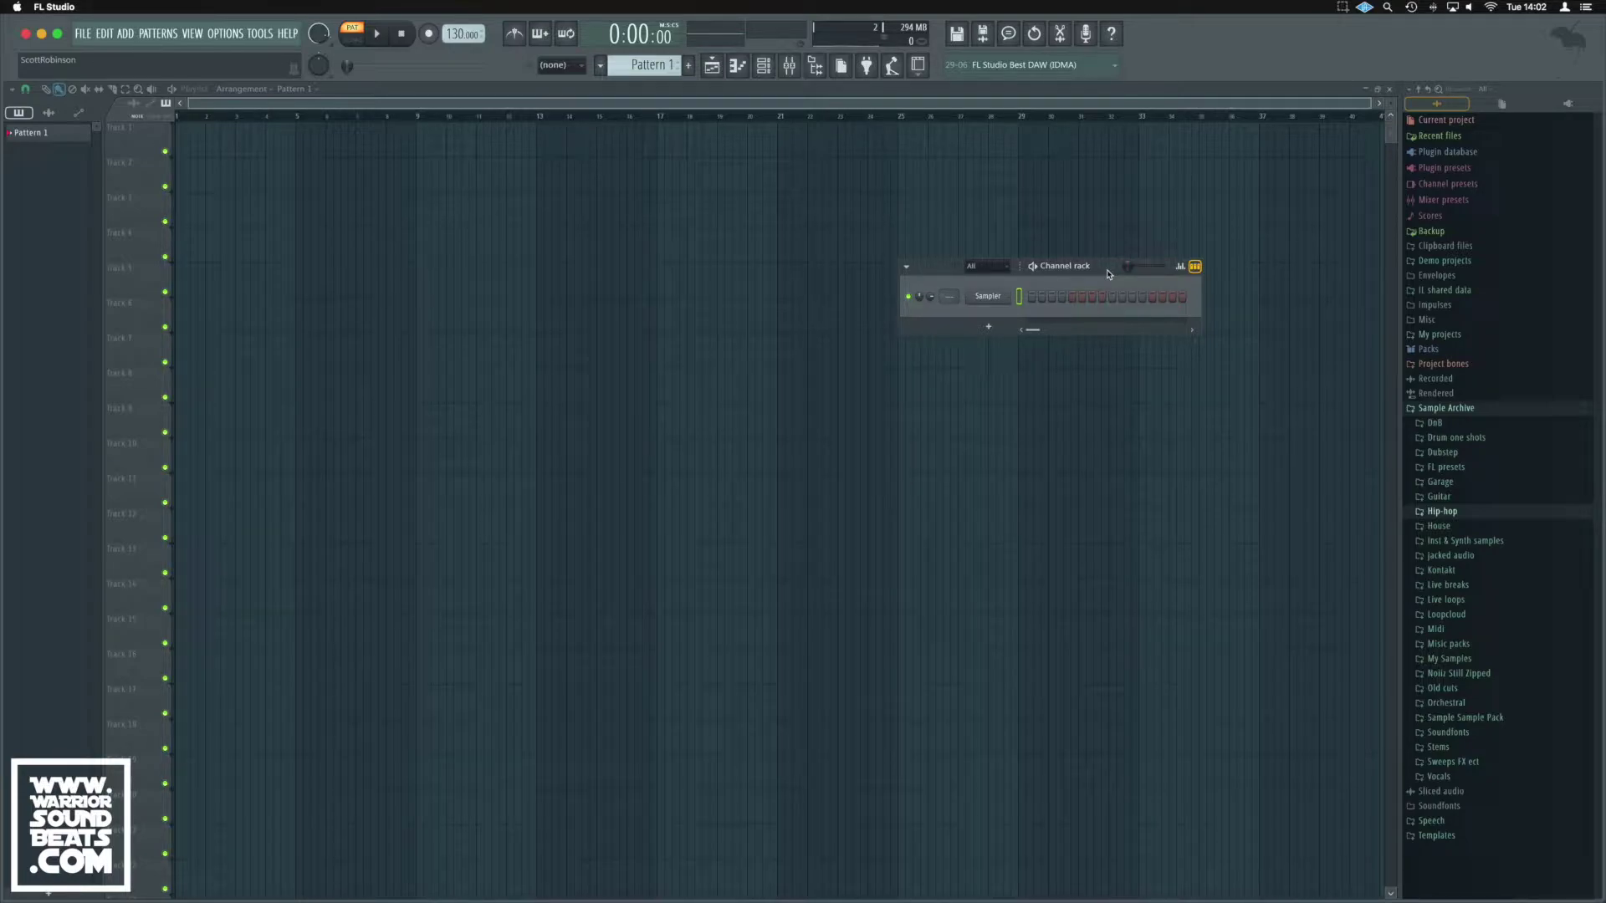
# Add Harmor and Bass Master as channel rack instruments, and leave only the Harmor window open beside the channel rack
pyautogui.press('F8')
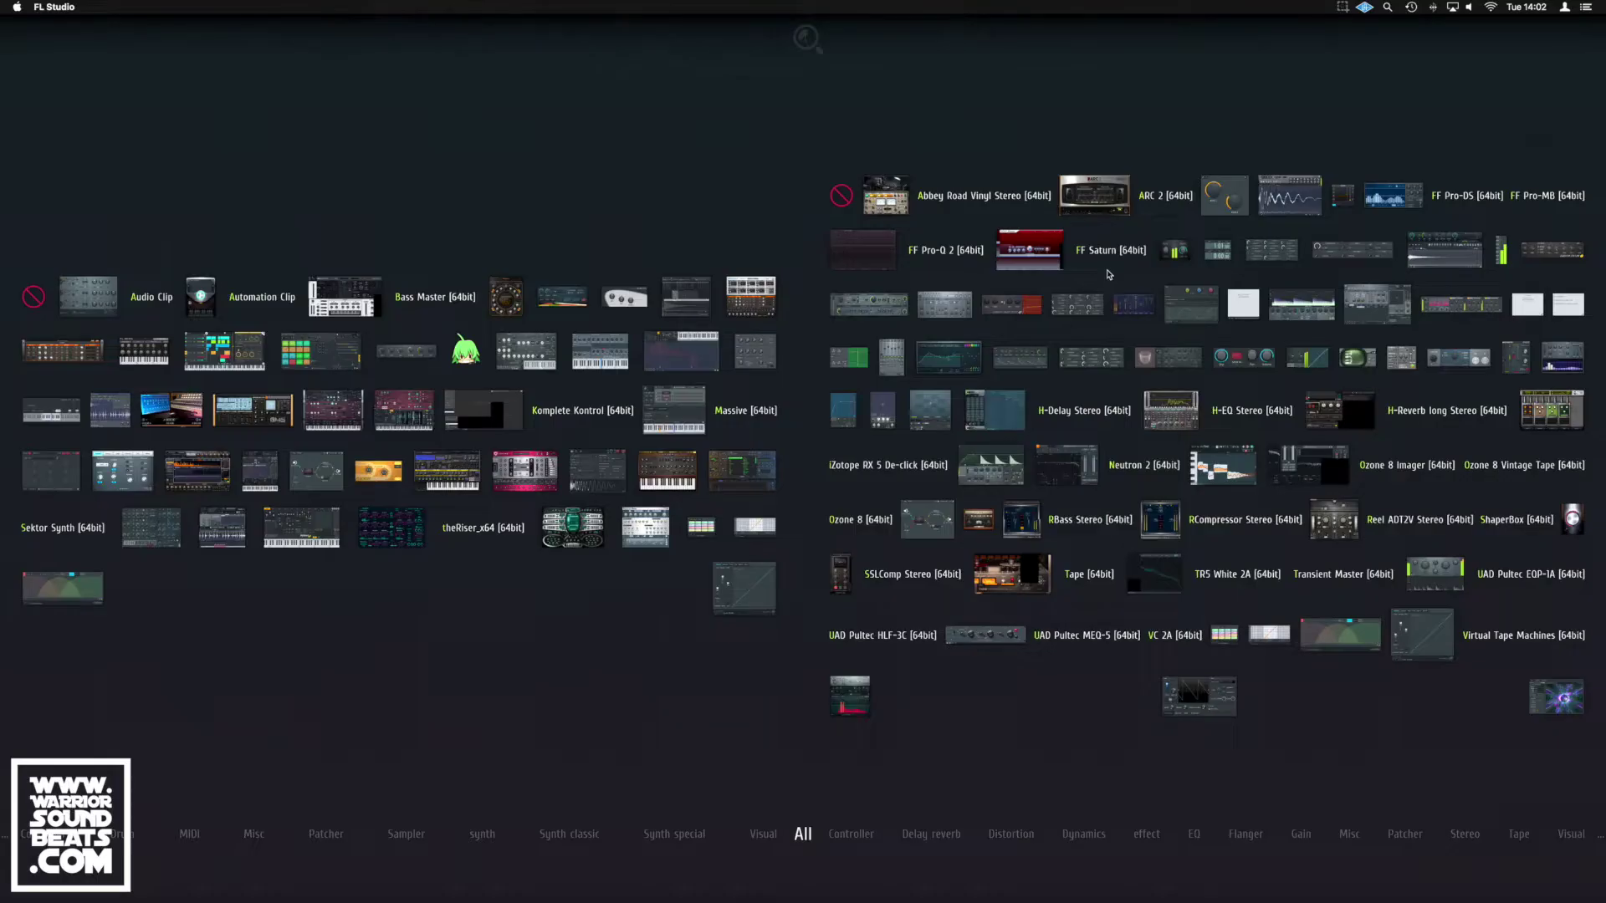
pyautogui.moveTo(401, 437); pyautogui.dragTo(977, 314)
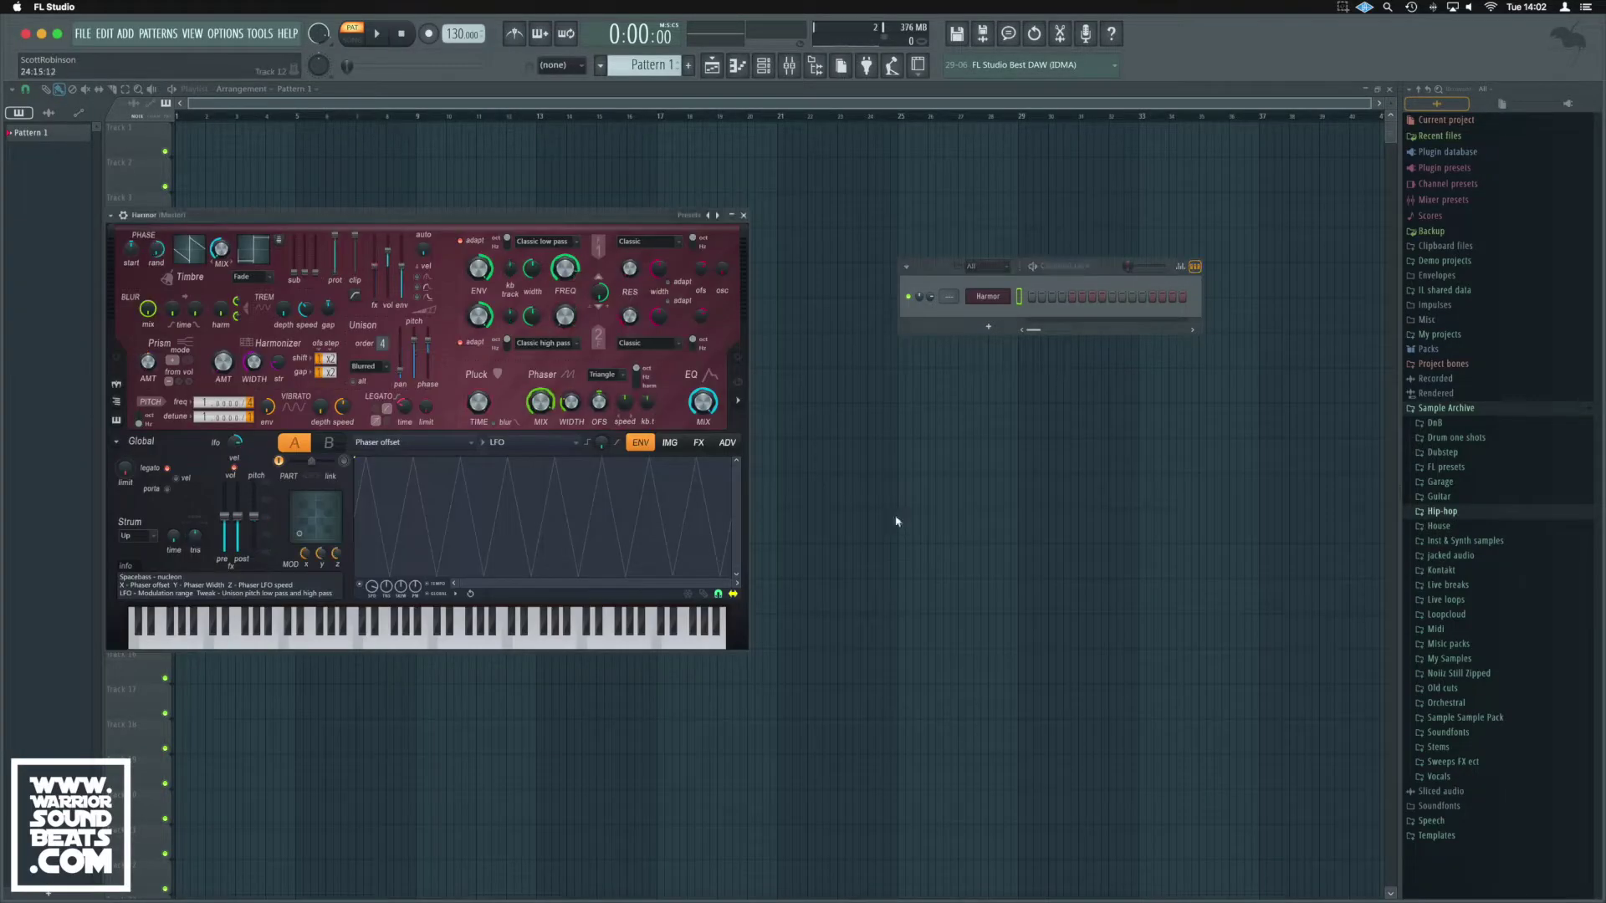
pyautogui.press('F8')
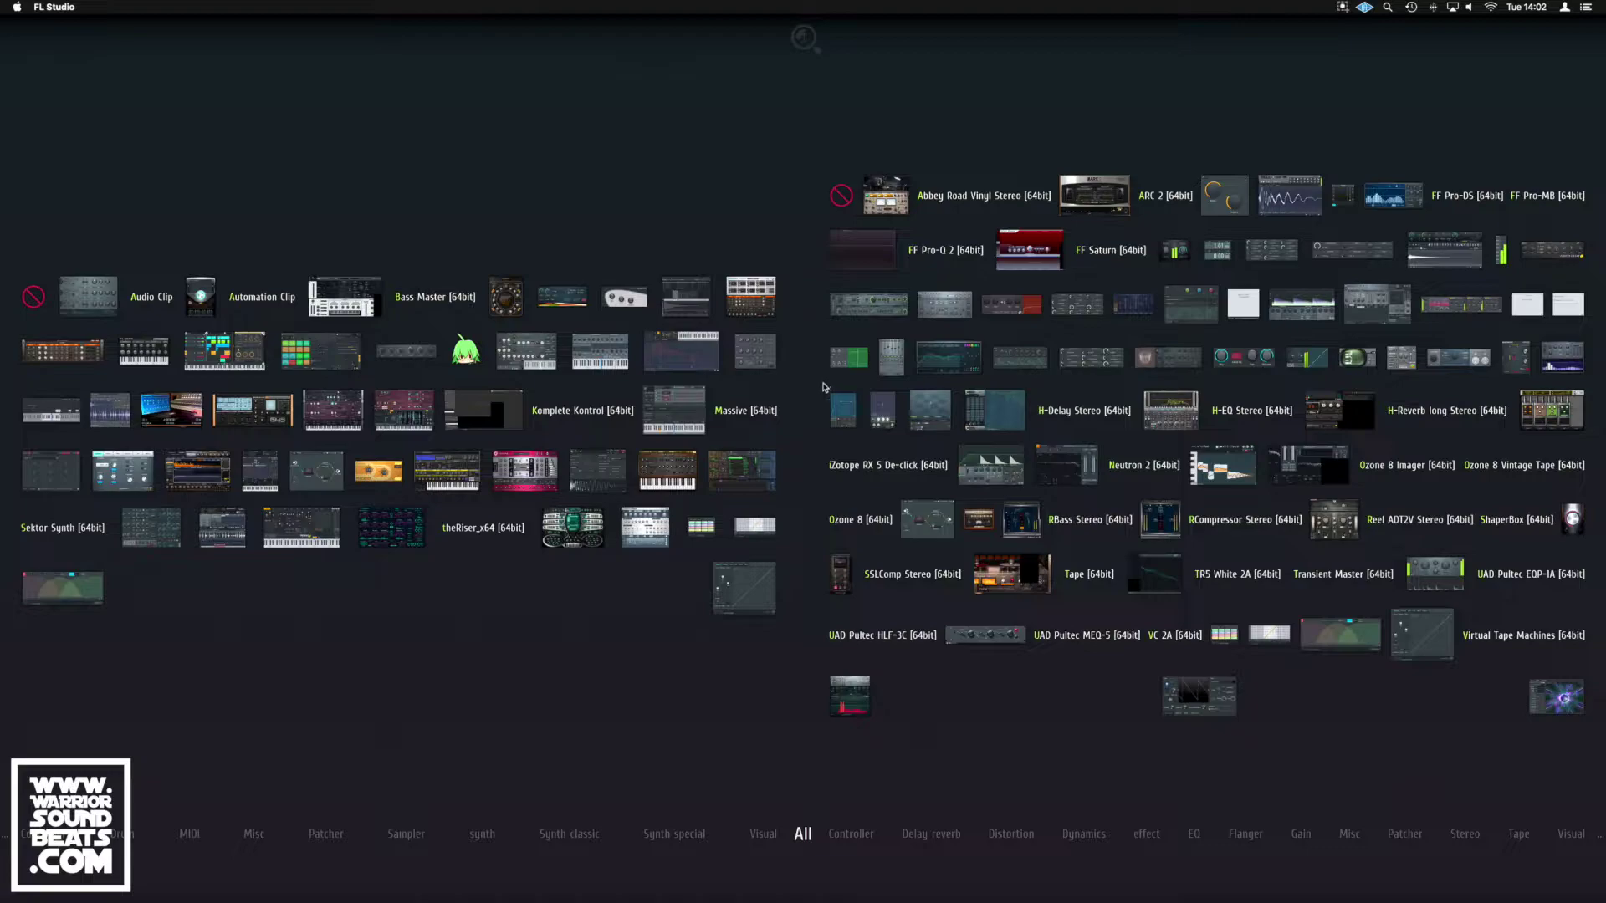
pyautogui.moveTo(331, 319); pyautogui.dragTo(984, 320)
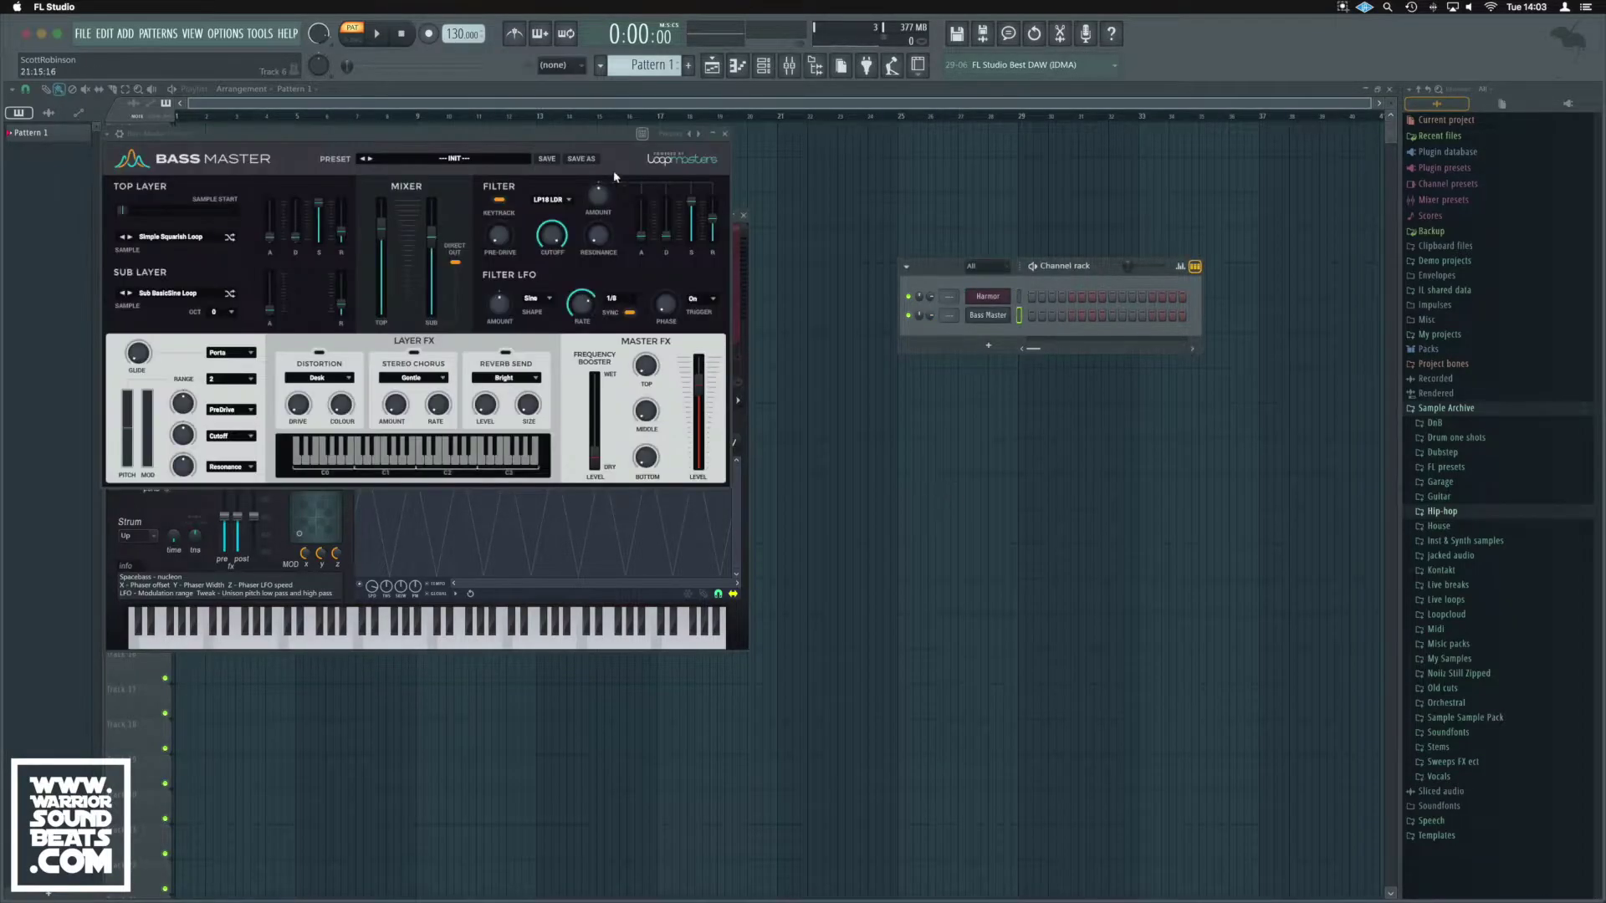
pyautogui.moveTo(584, 139); pyautogui.dragTo(1146, 439)
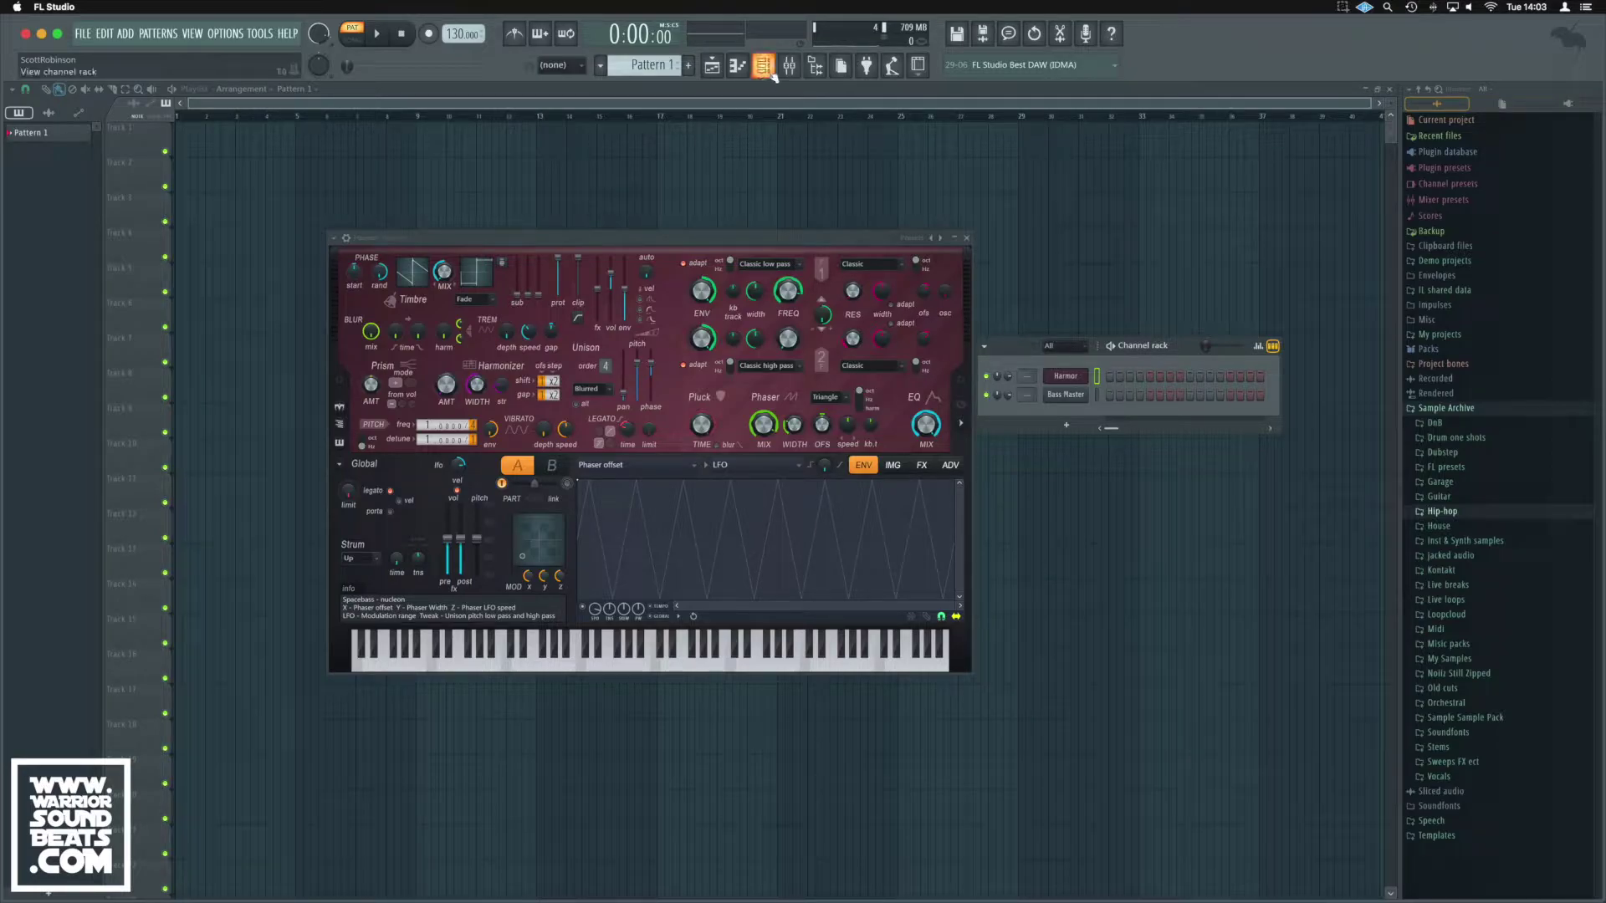
# Draw a four-bar note for Harmor in the piano roll and place Pattern 1 on Track 1 at bar 1
pyautogui.click(740, 66)
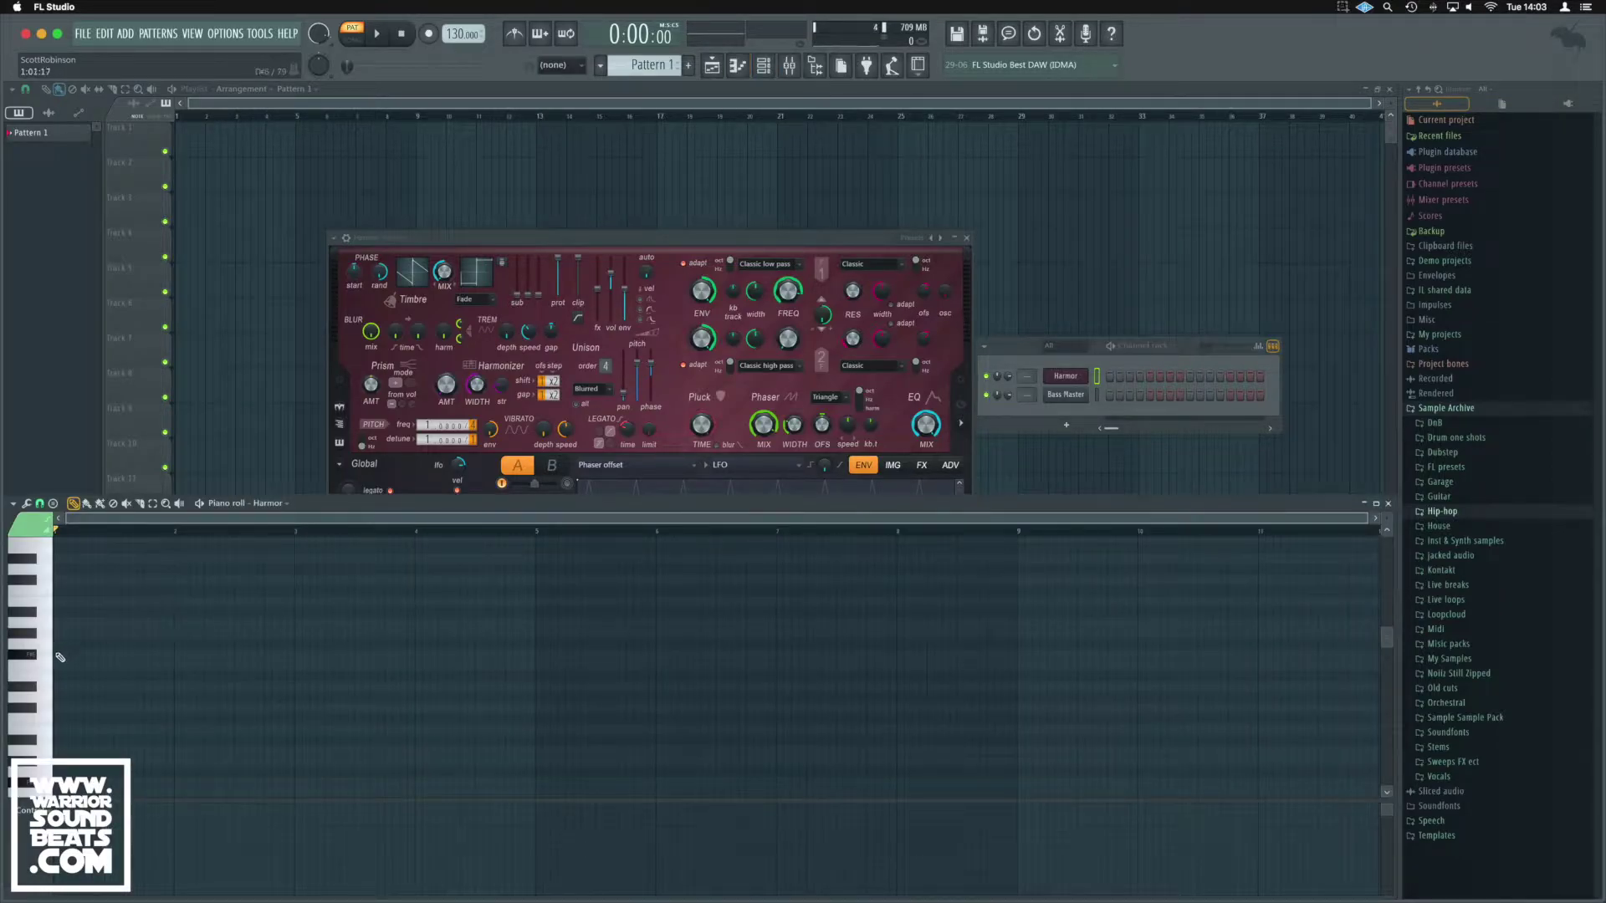
pyautogui.scroll(-3, 42, 660)
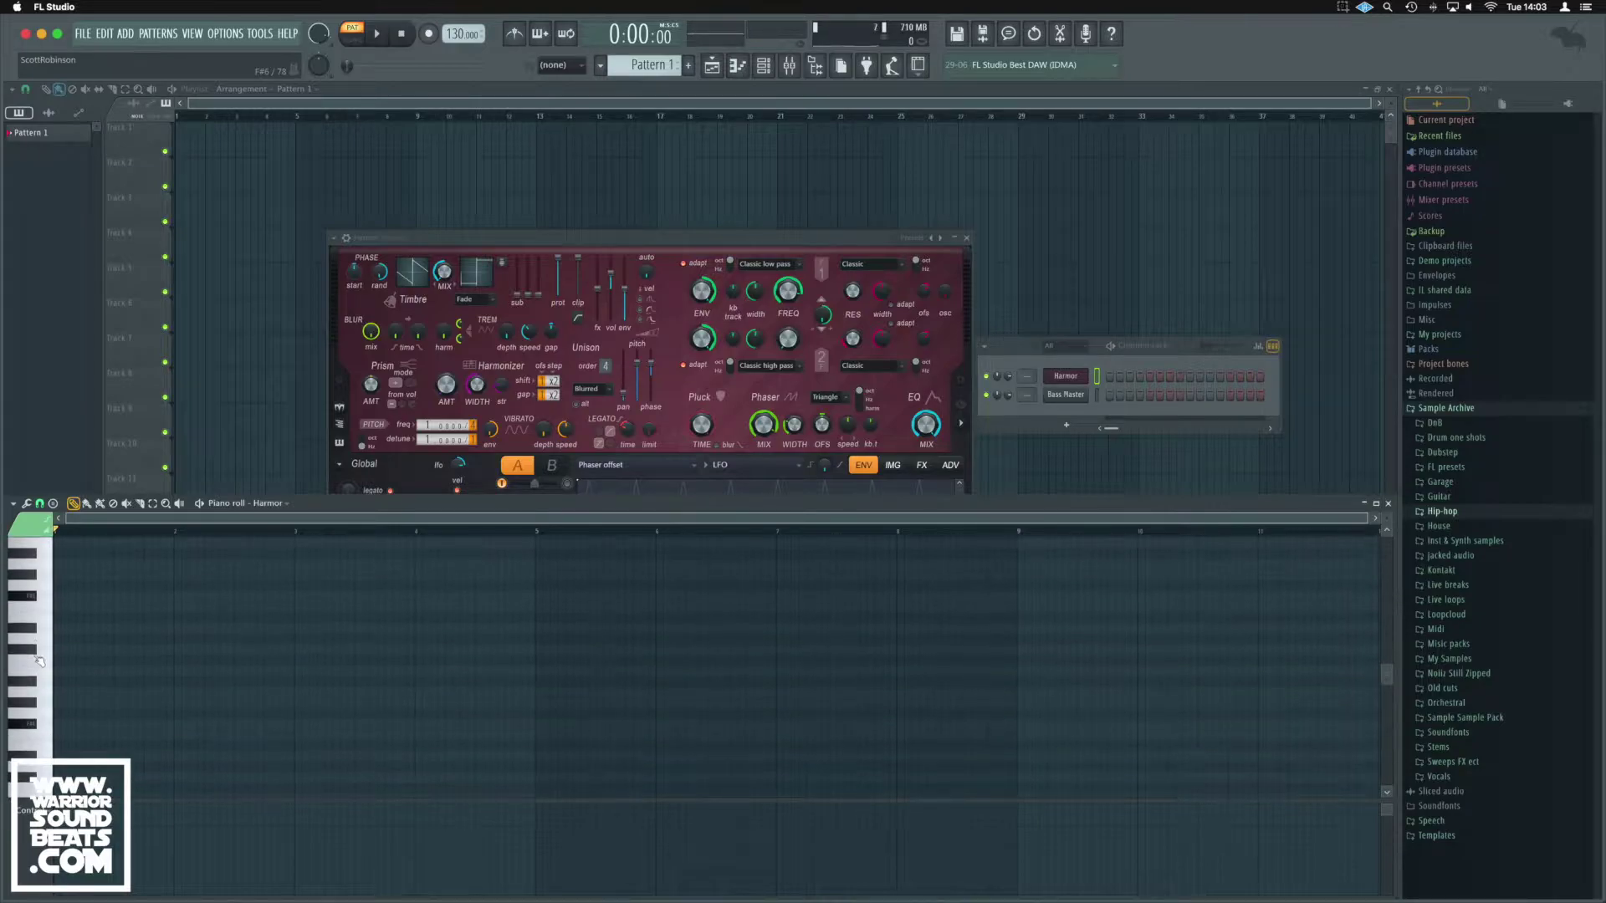
pyautogui.click(60, 596)
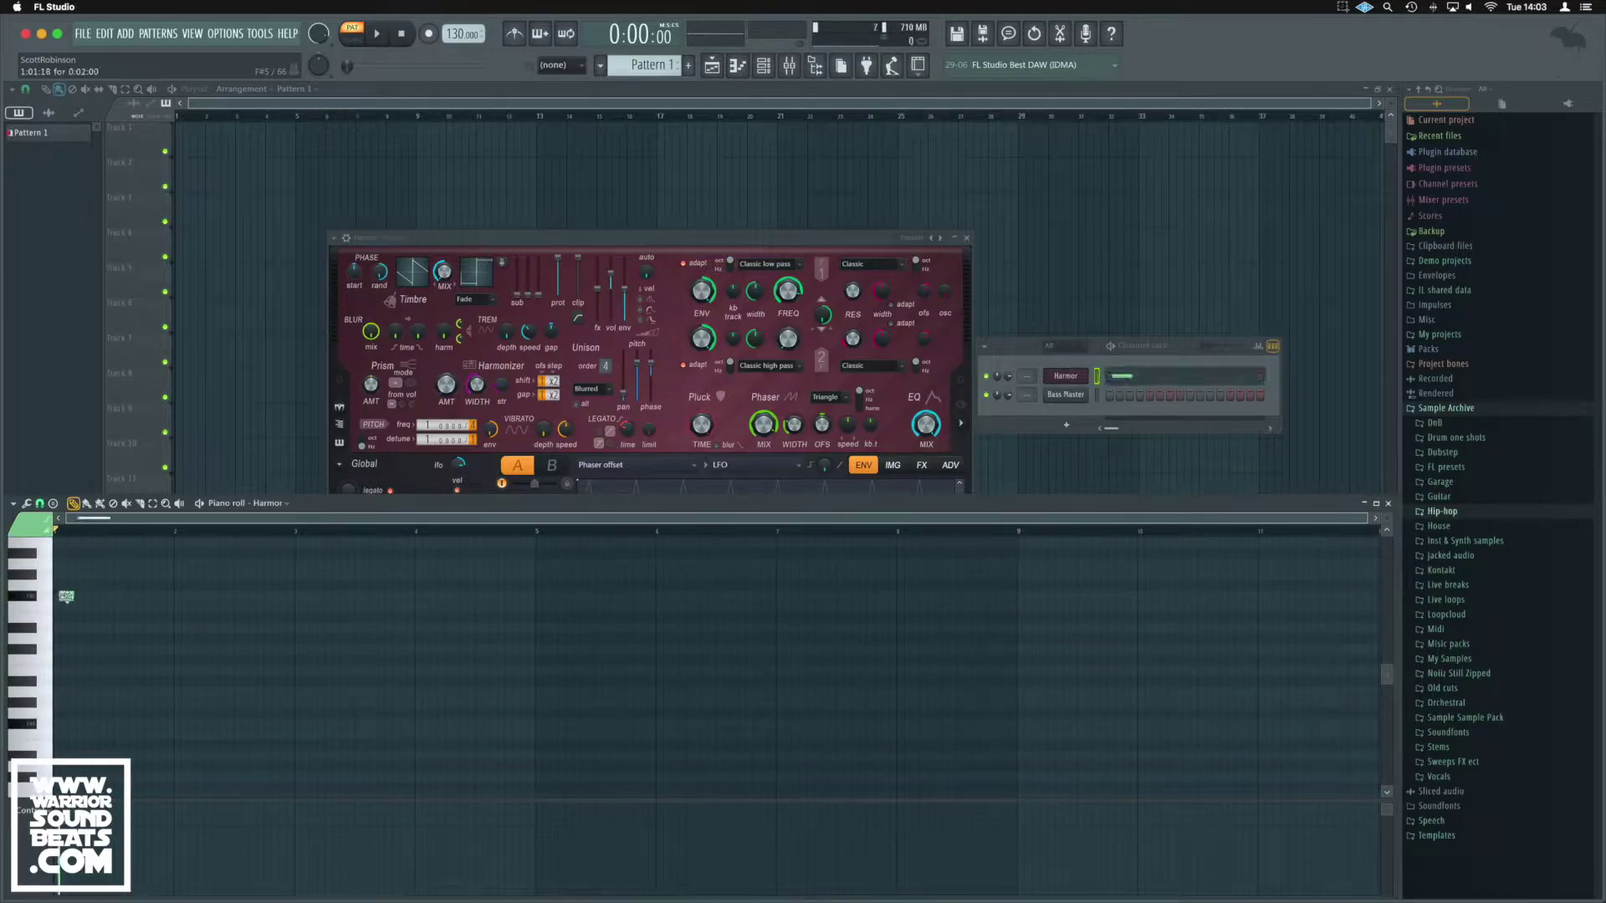
pyautogui.moveTo(72, 596); pyautogui.dragTo(537, 597)
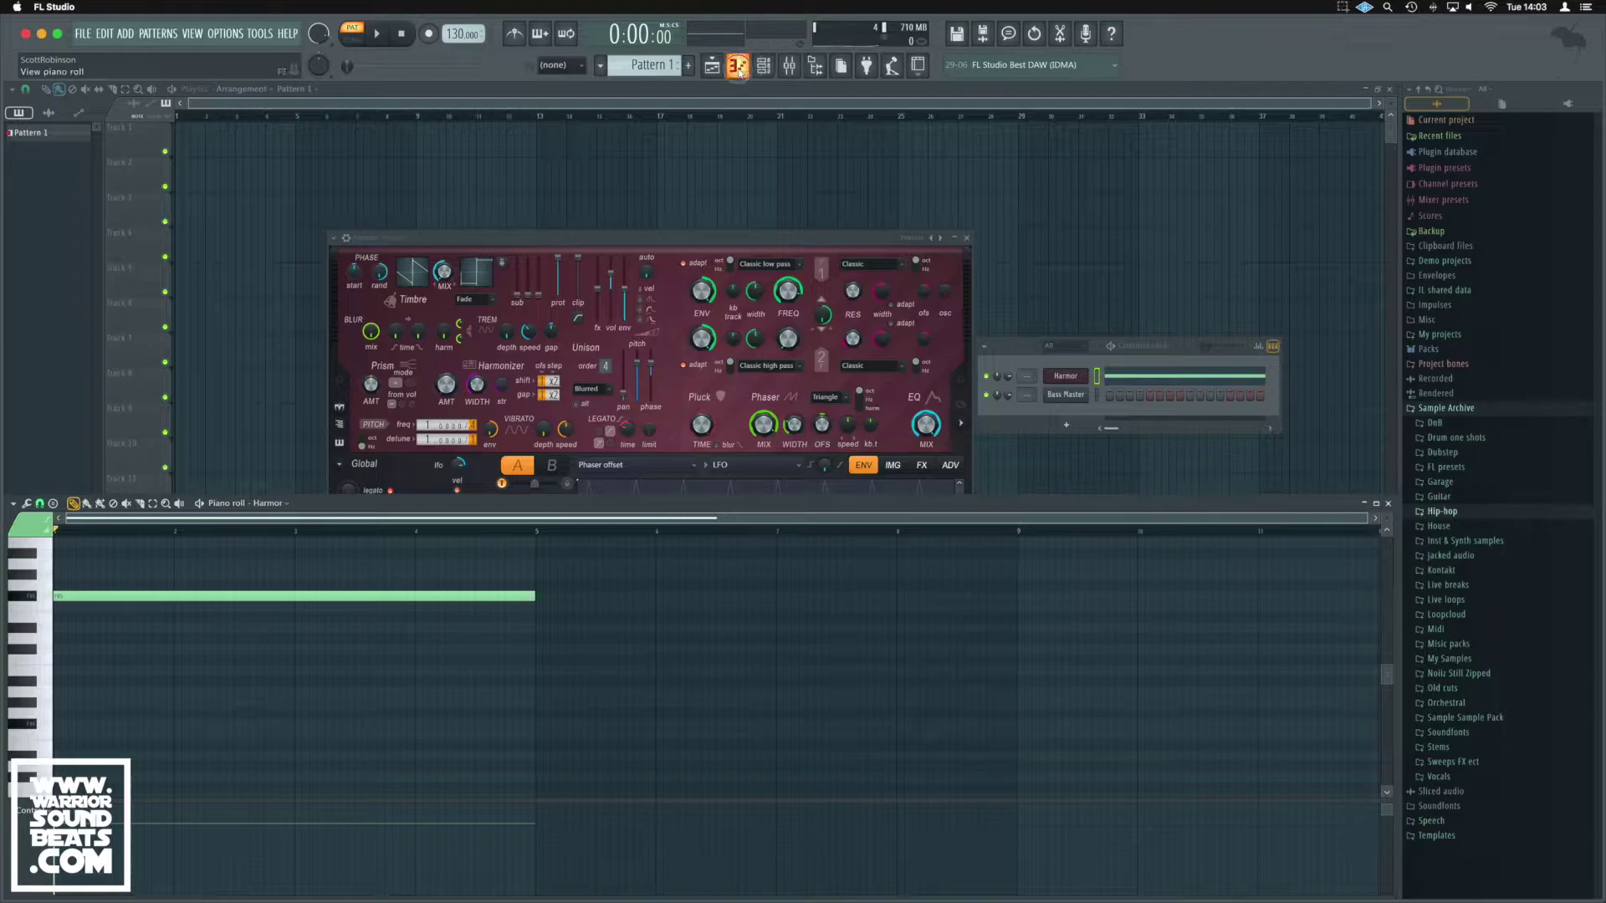
pyautogui.click(738, 67)
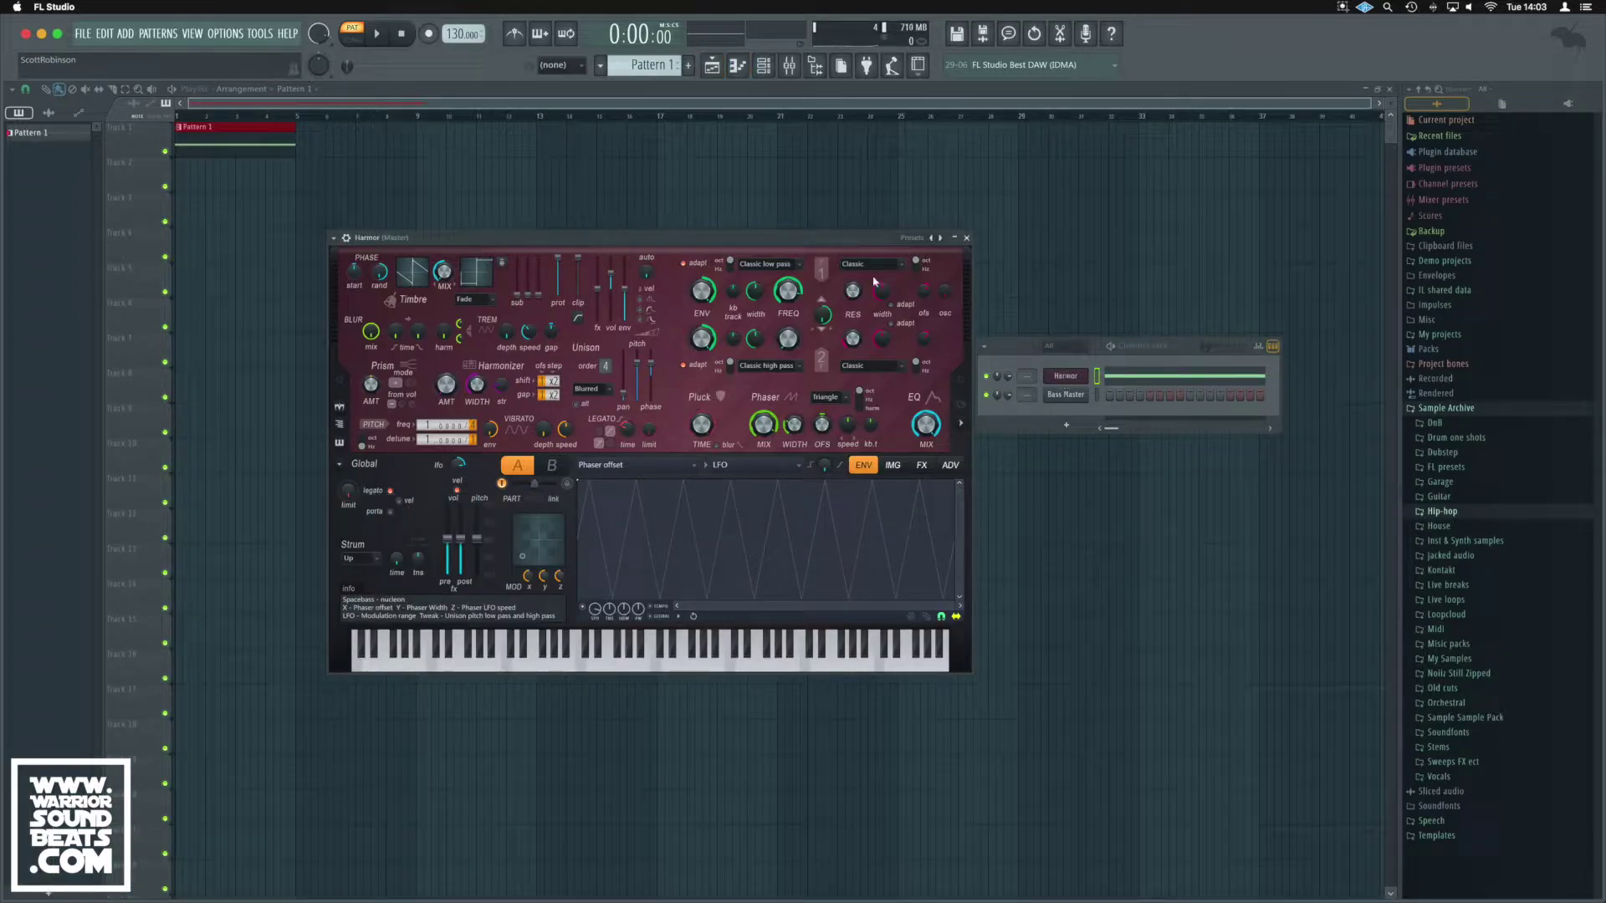
# Switch playback to song mode and audition the Harmor note in the playlist
pyautogui.press('l')
pyautogui.press('space')
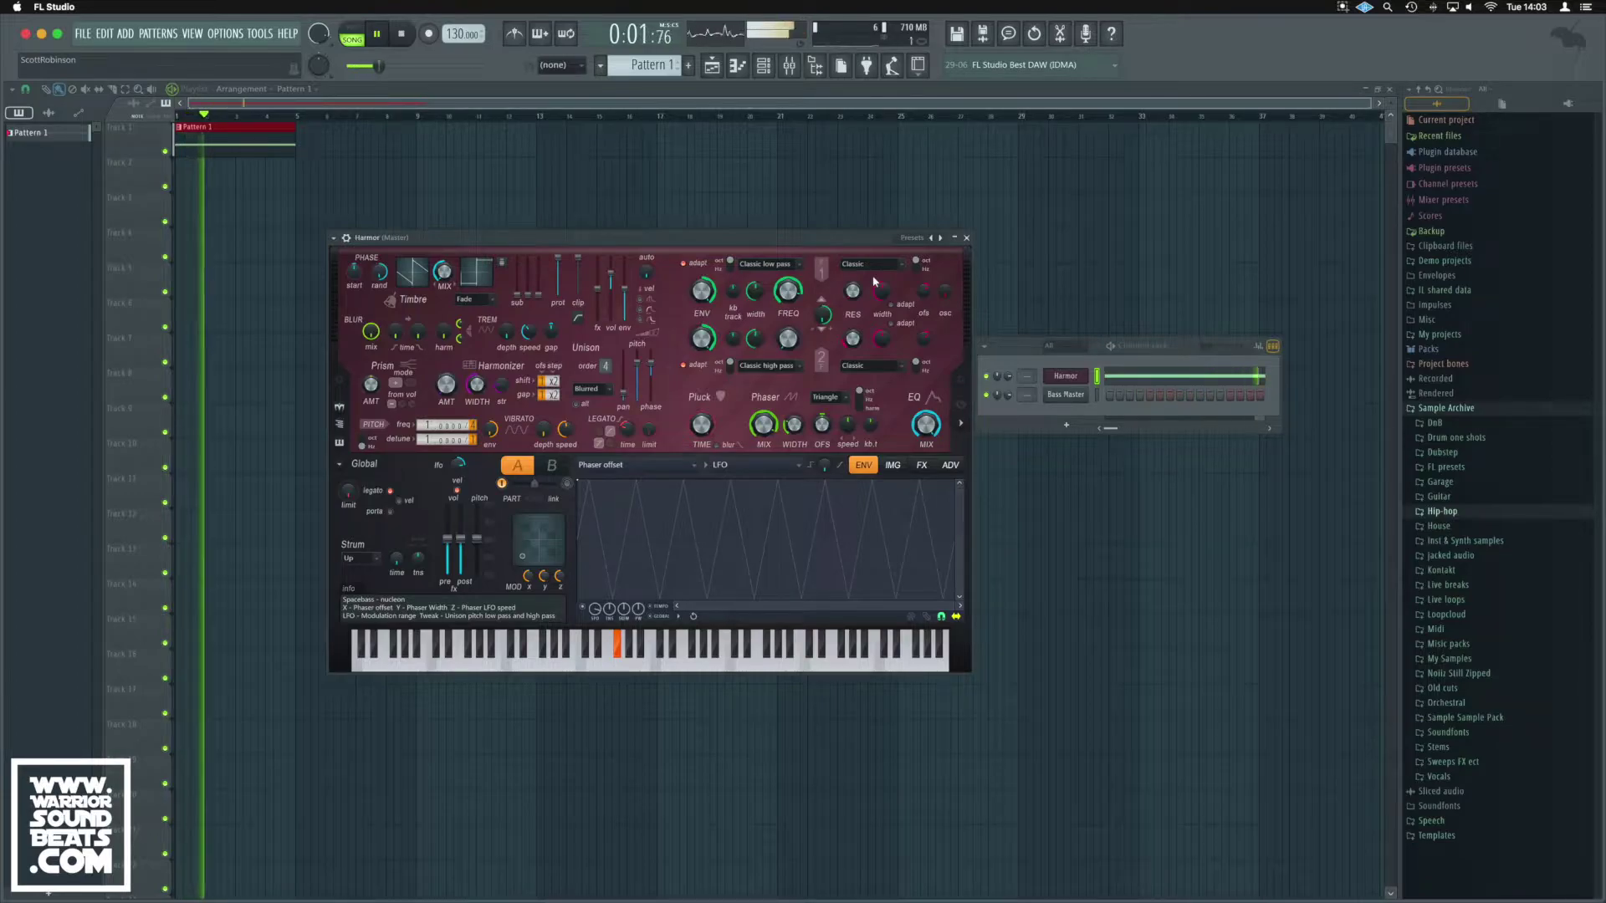
pyautogui.press('space')
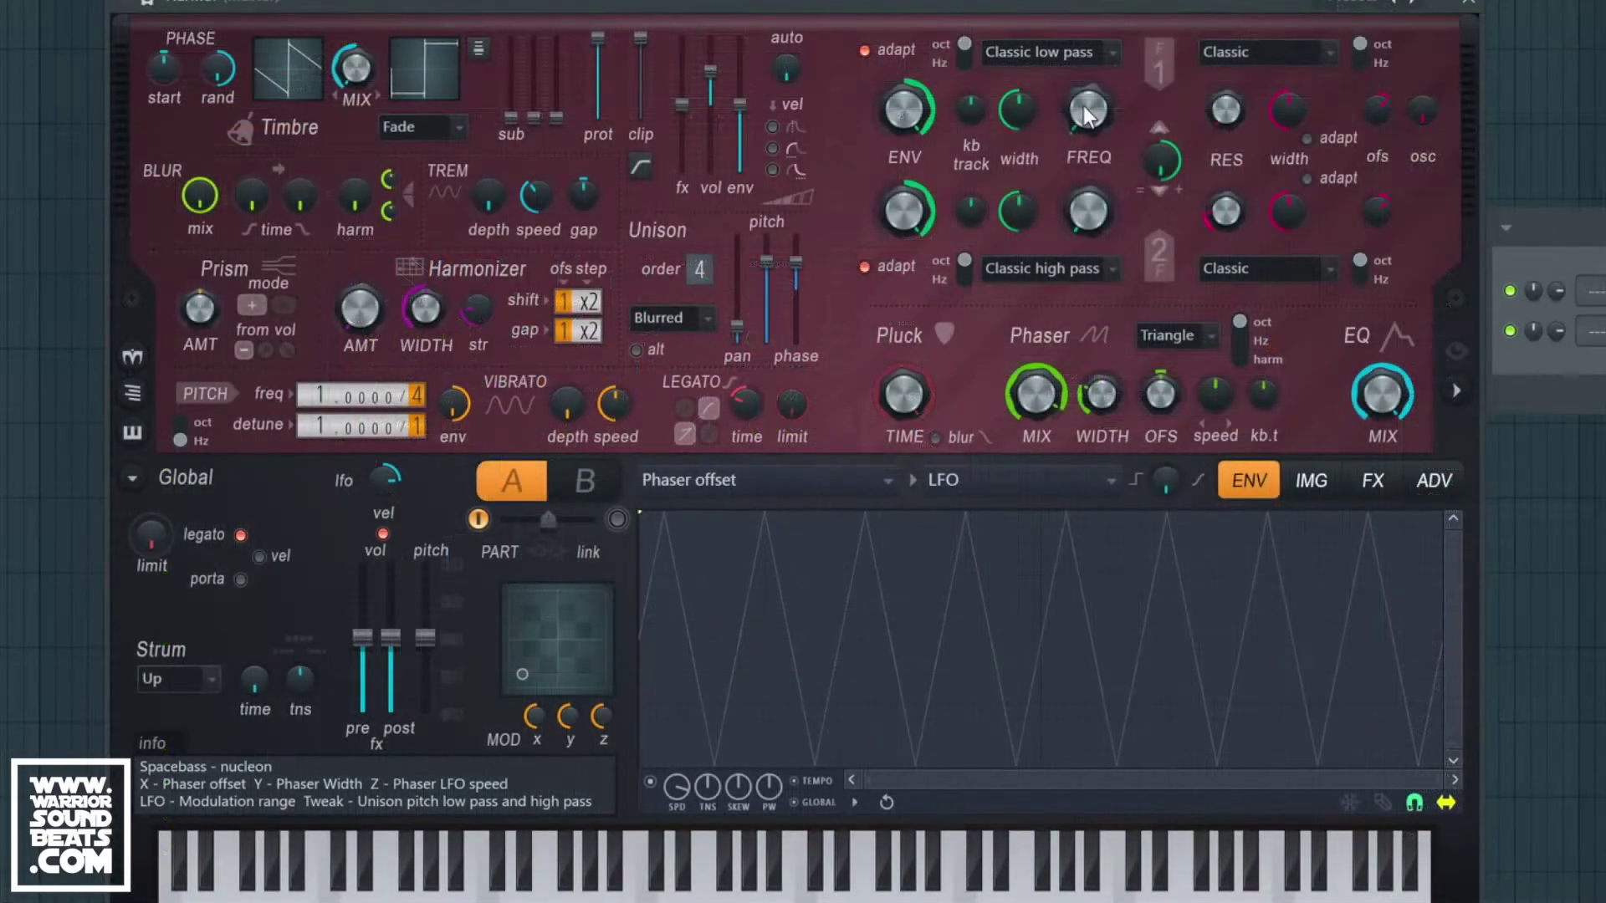
# Create an automation clip for Harmor's filter 1 FREQ knob and hide the Harmor window
pyautogui.rightClick(785, 289)
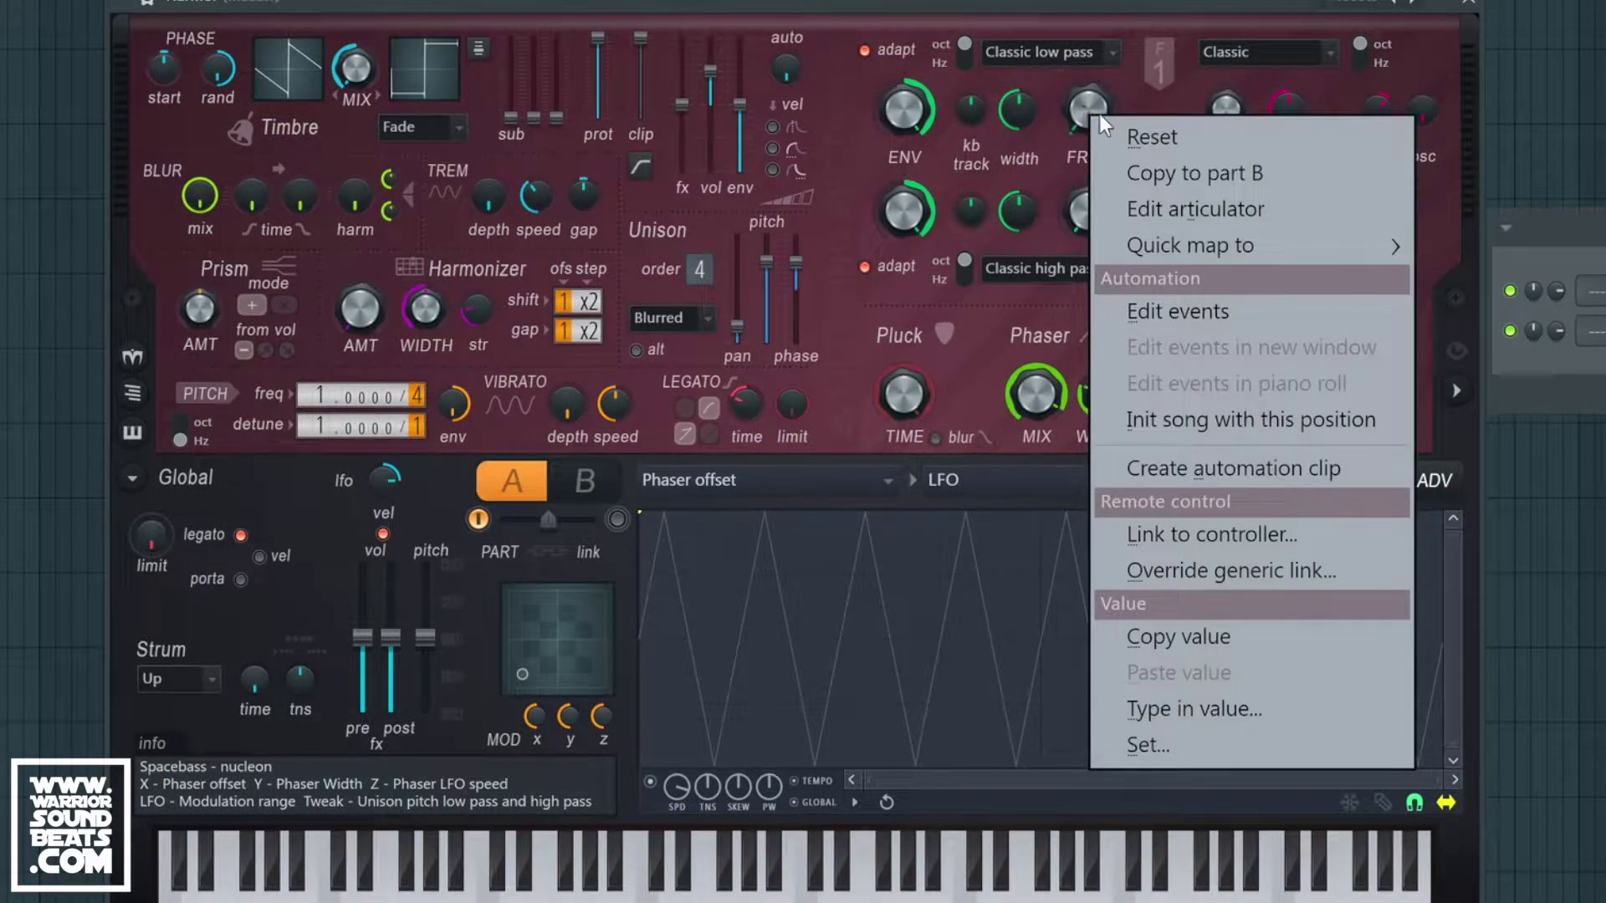
pyautogui.click(1211, 471)
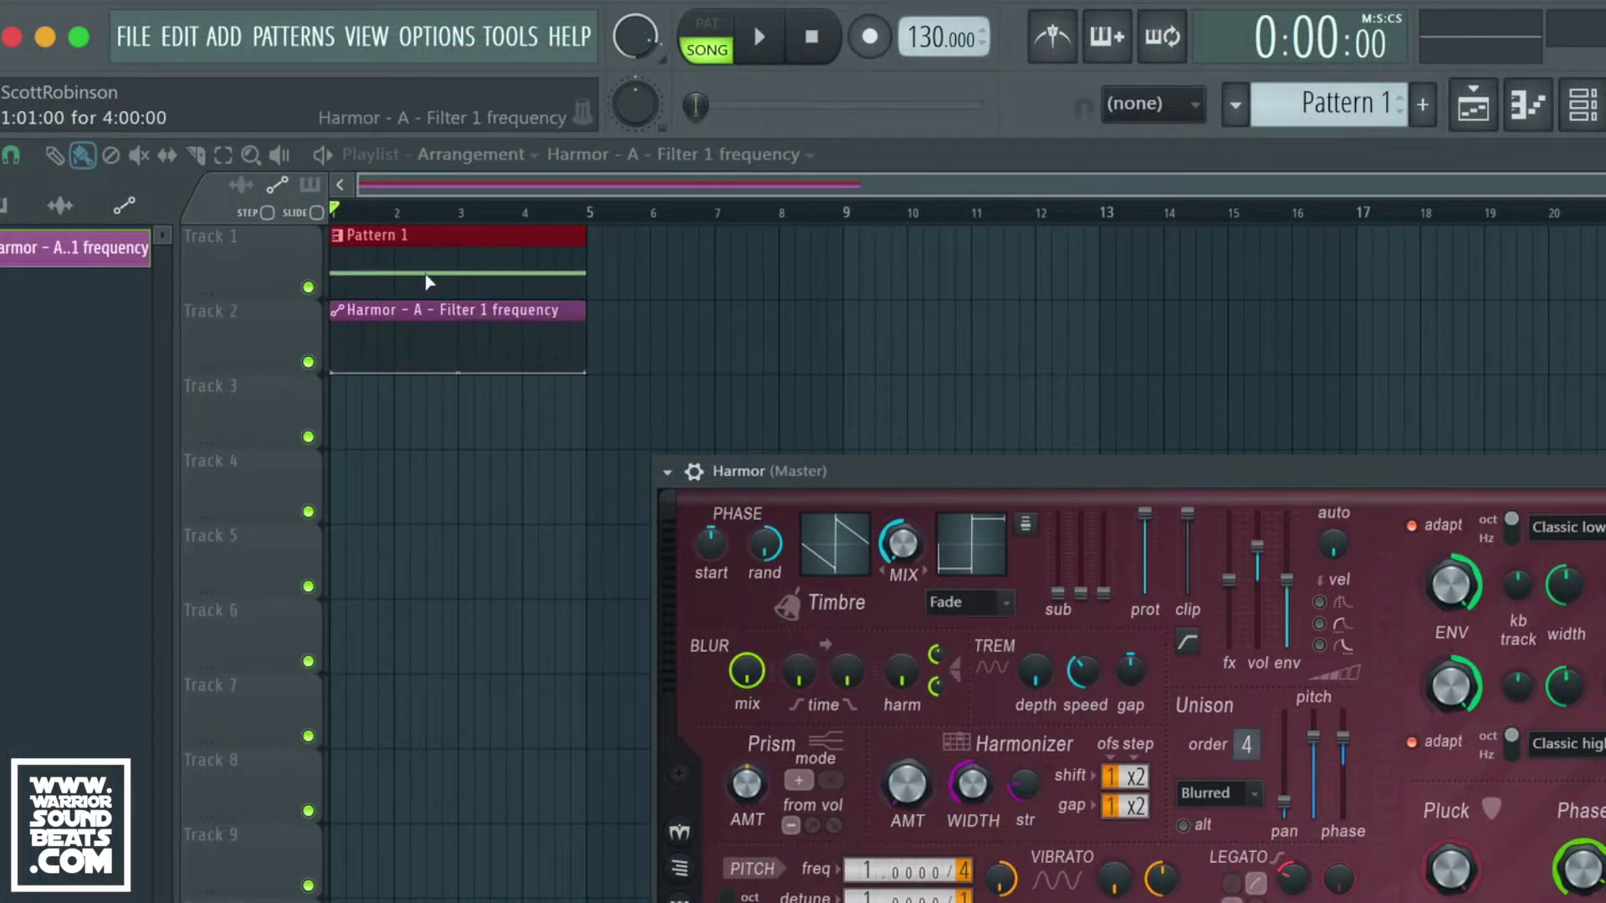
pyautogui.press('Escape')
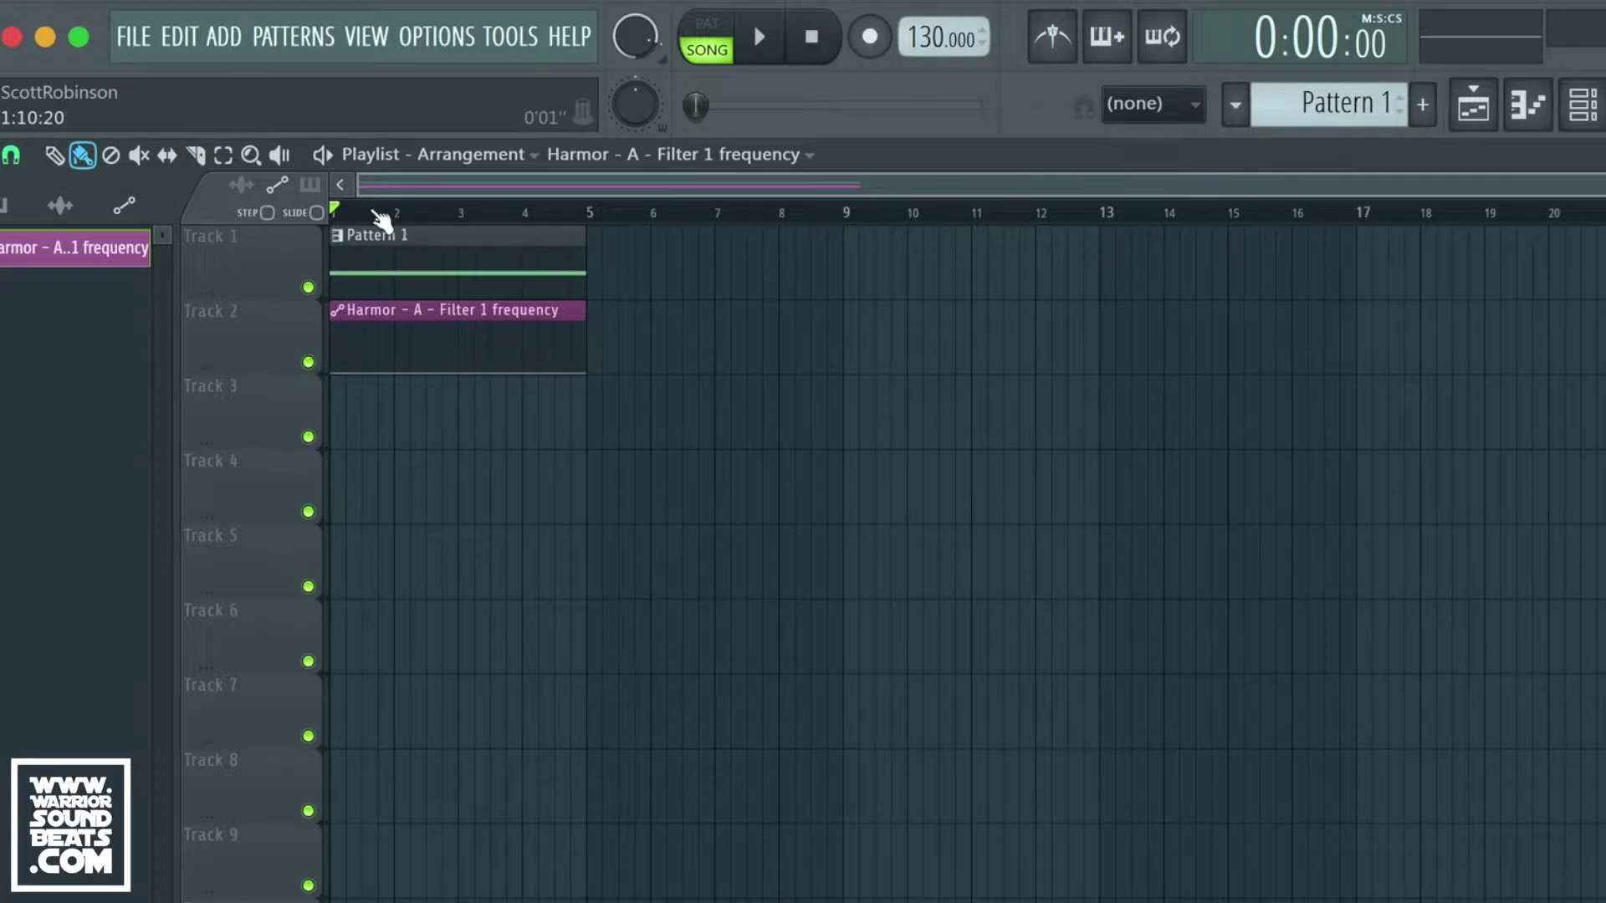
# Set the playhead to 1:05:00 and select the Filter 1 frequency automation clip on Track 2
pyautogui.moveTo(373, 216)
pyautogui.mouseDown()
pyautogui.moveTo(1531, 257)
pyautogui.moveTo(197, 233)
pyautogui.moveTo(346, 216)
pyautogui.mouseUp()
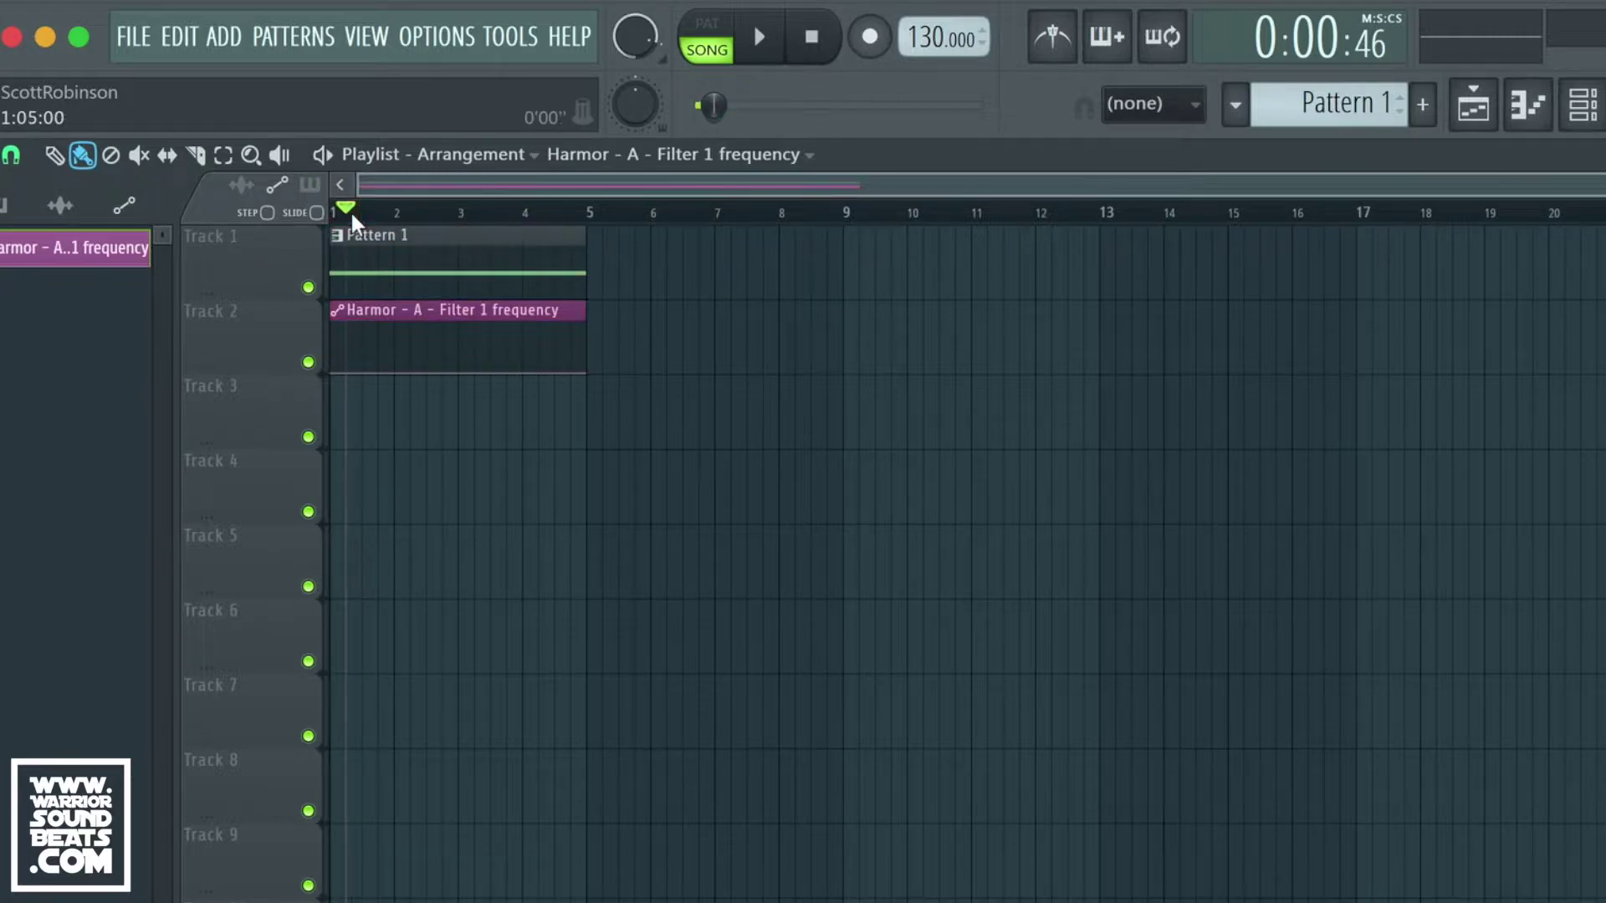
pyautogui.click(505, 240)
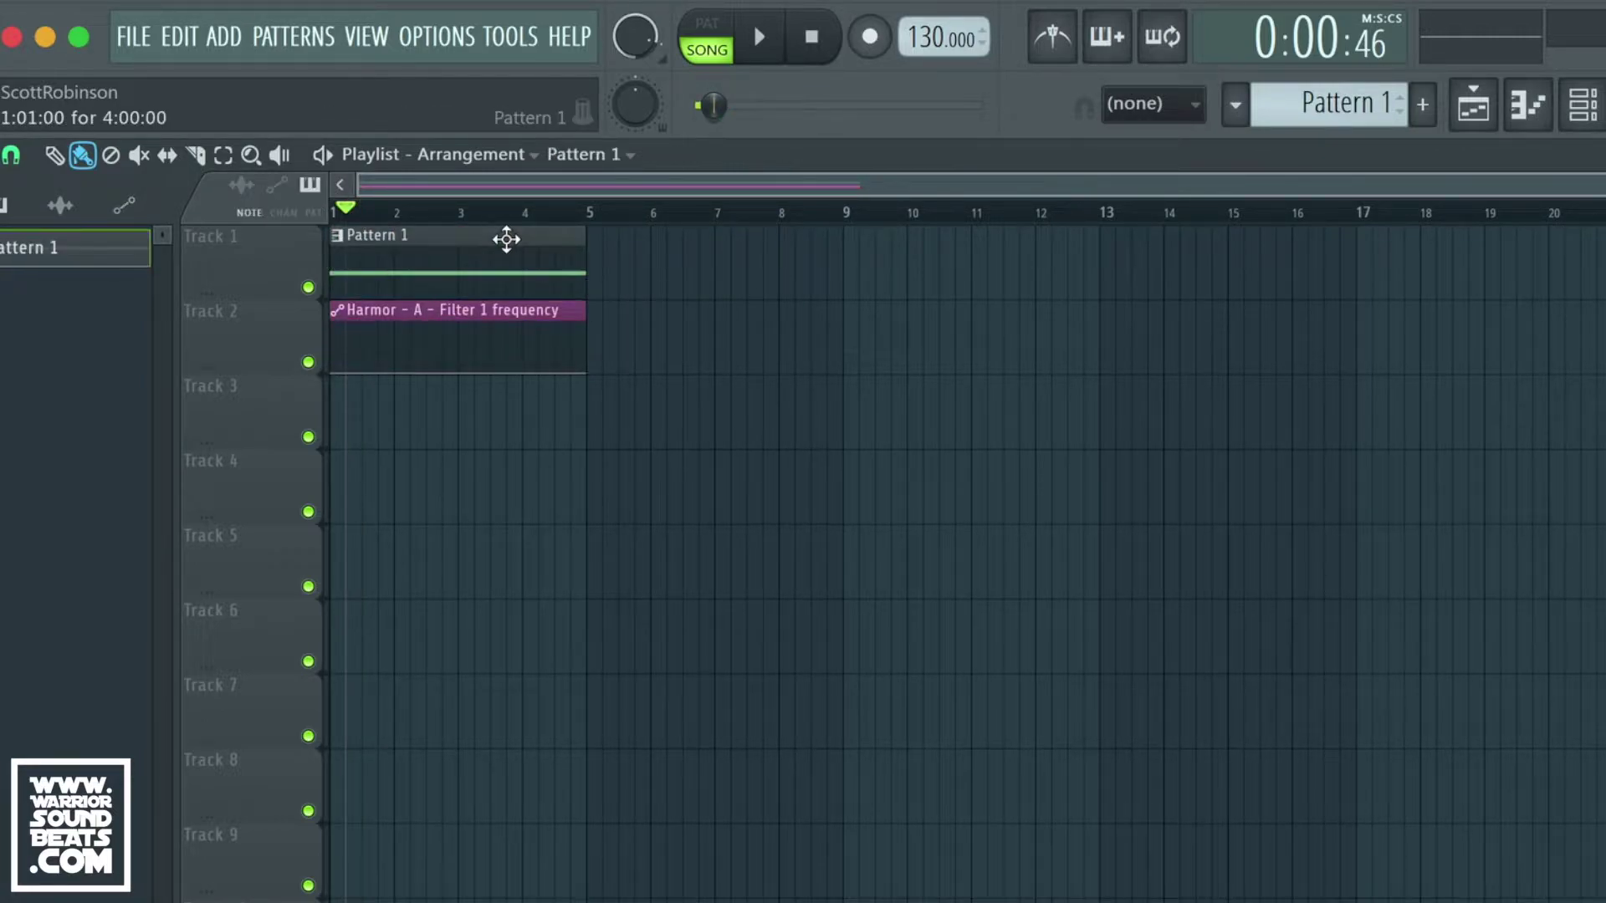
pyautogui.moveTo(609, 248); pyautogui.dragTo(510, 240)
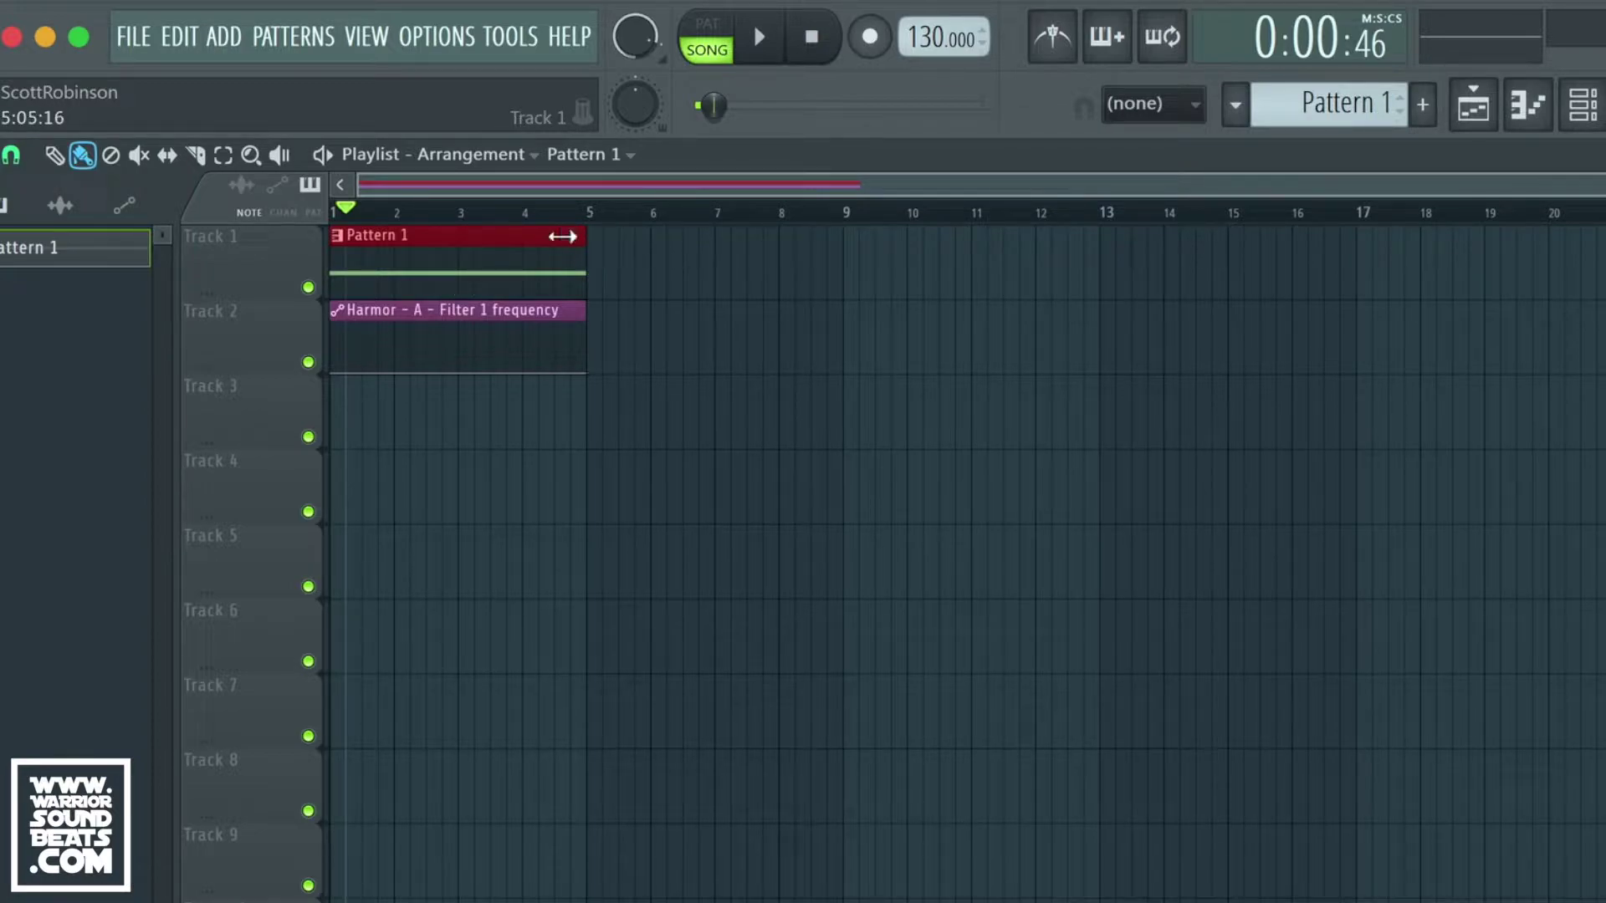
pyautogui.click(559, 238)
pyautogui.click(548, 312)
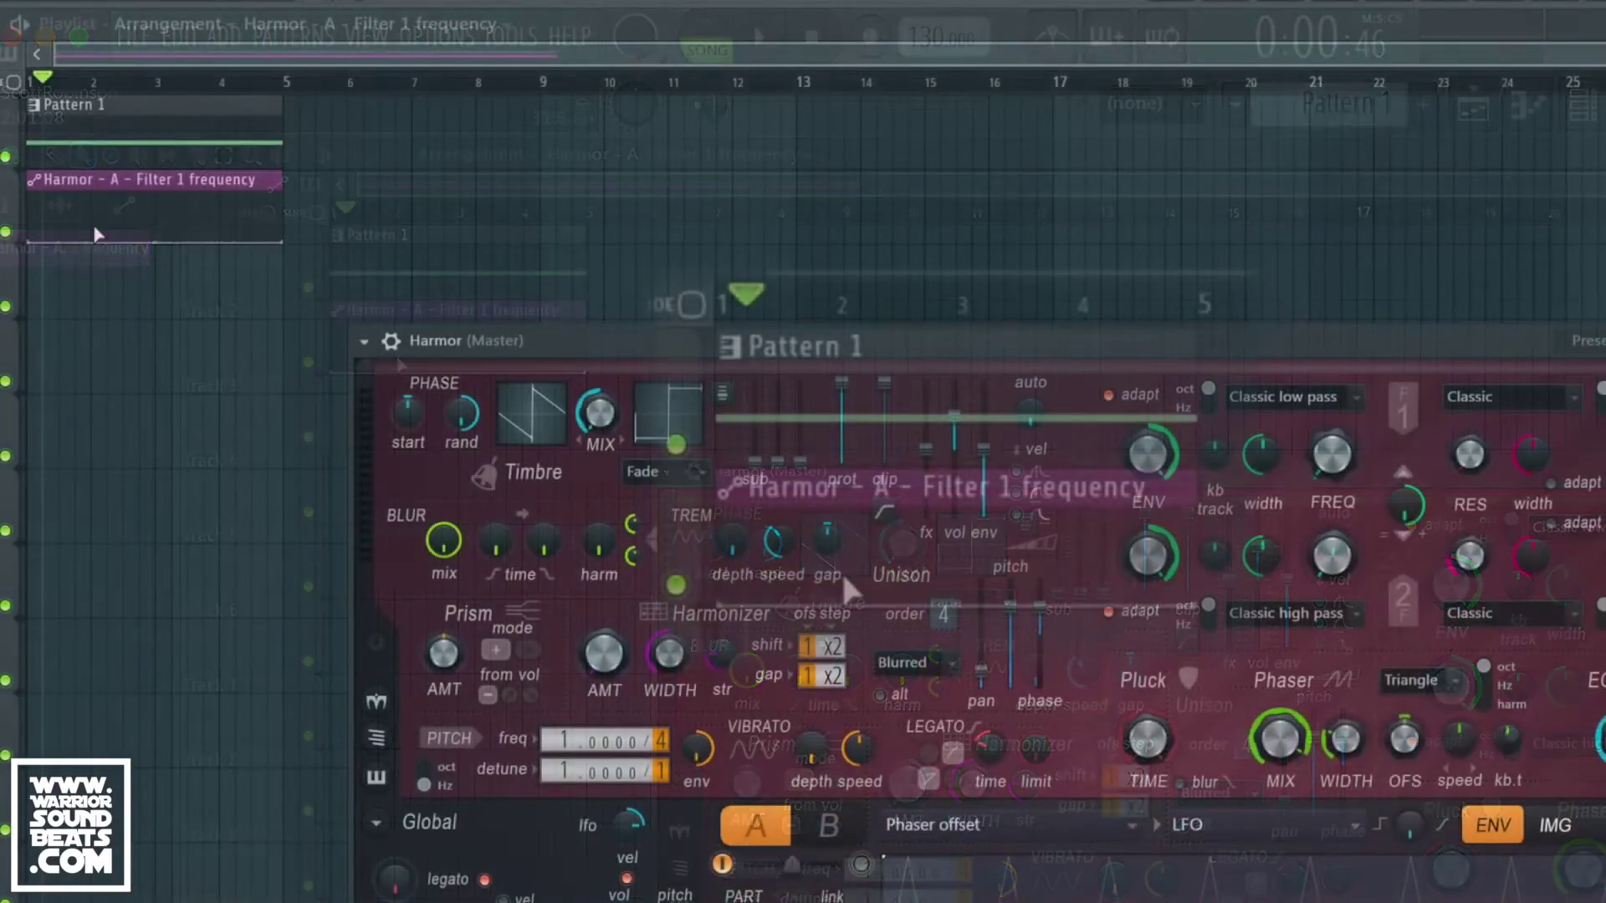
# Add a raised point at bar 2 of the Filter 1 frequency clip and slightly bend the rising segment before it
pyautogui.rightClick(98, 227)
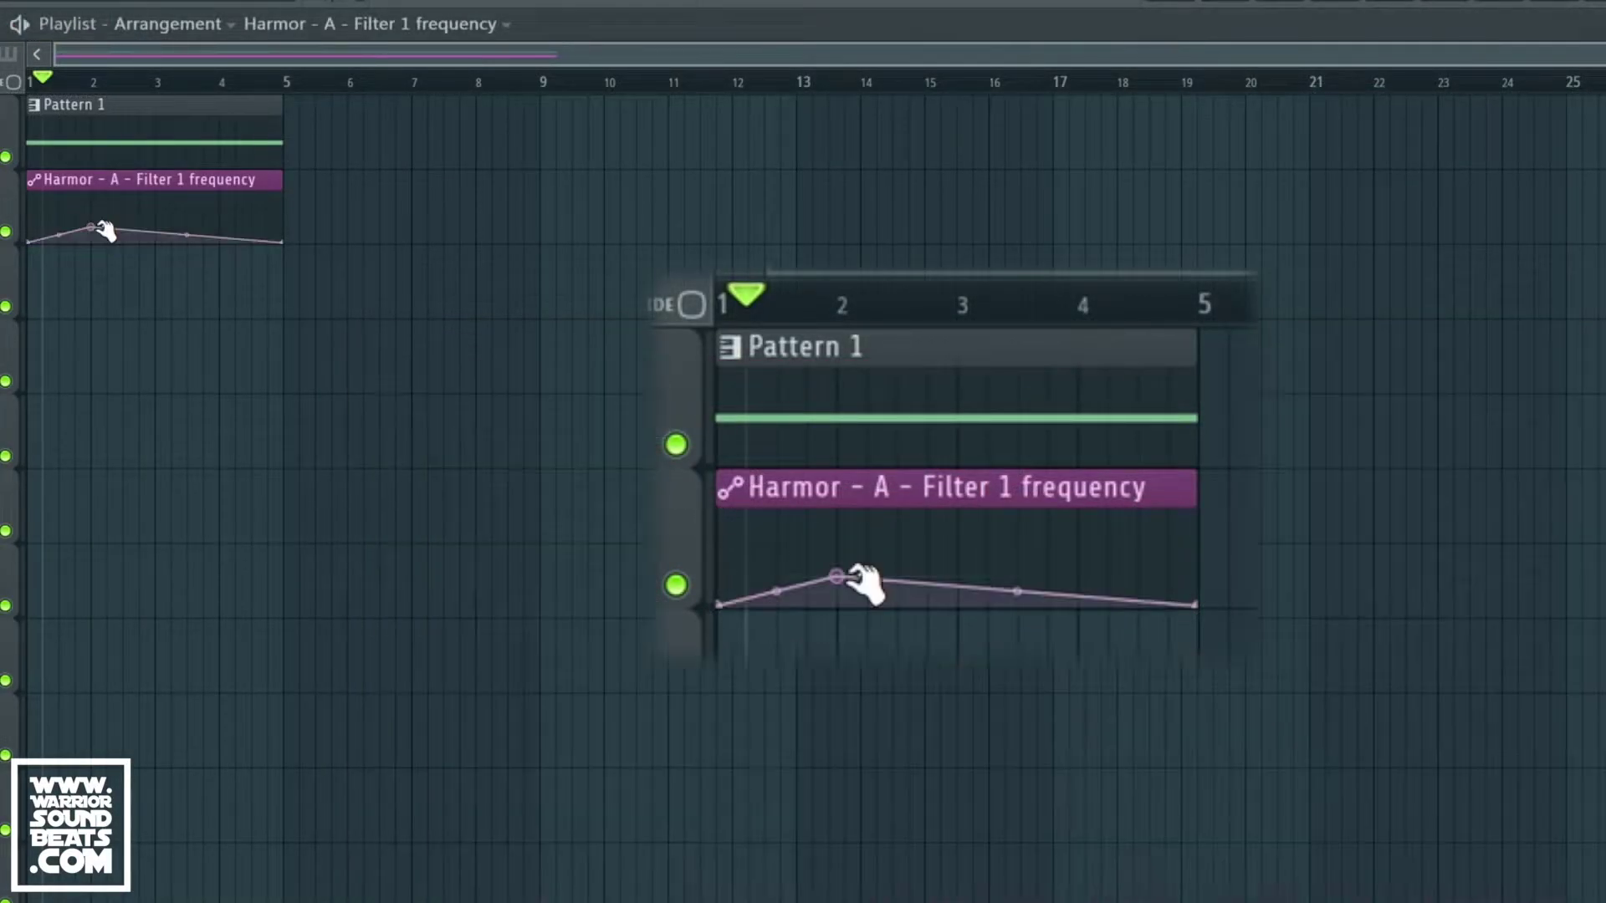
pyautogui.moveTo(94, 224)
pyautogui.mouseDown()
pyautogui.moveTo(88, 204)
pyautogui.moveTo(118, 213)
pyautogui.moveTo(111, 243)
pyautogui.moveTo(96, 222)
pyautogui.moveTo(109, 213)
pyautogui.mouseUp()
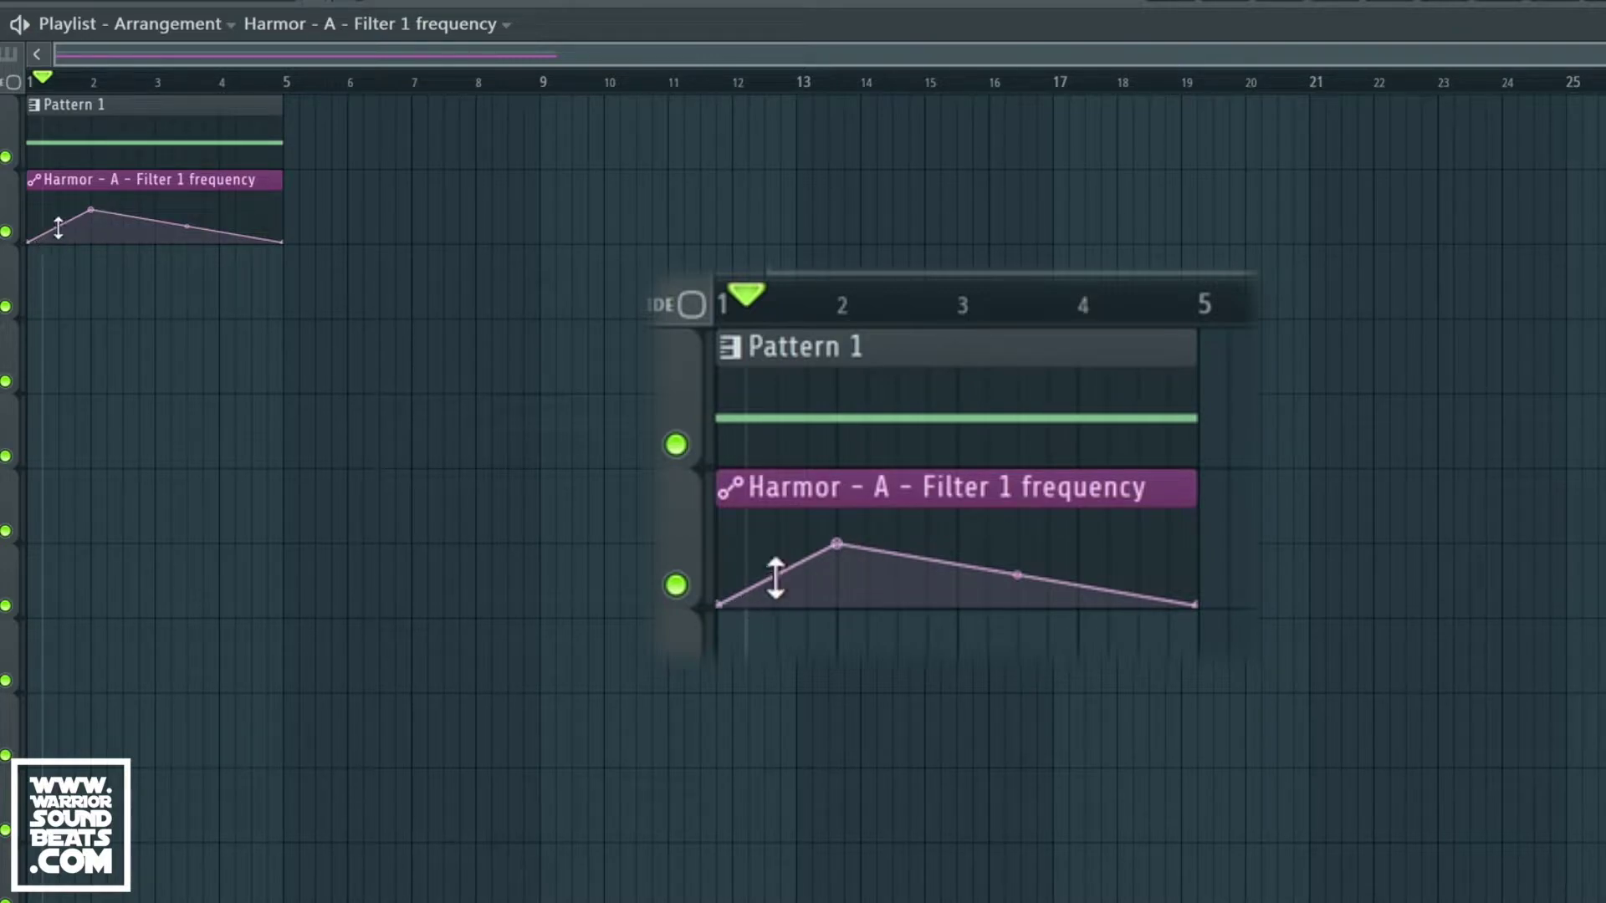
pyautogui.moveTo(59, 227)
pyautogui.mouseDown()
pyautogui.moveTo(59, 209)
pyautogui.moveTo(59, 228)
pyautogui.mouseUp()
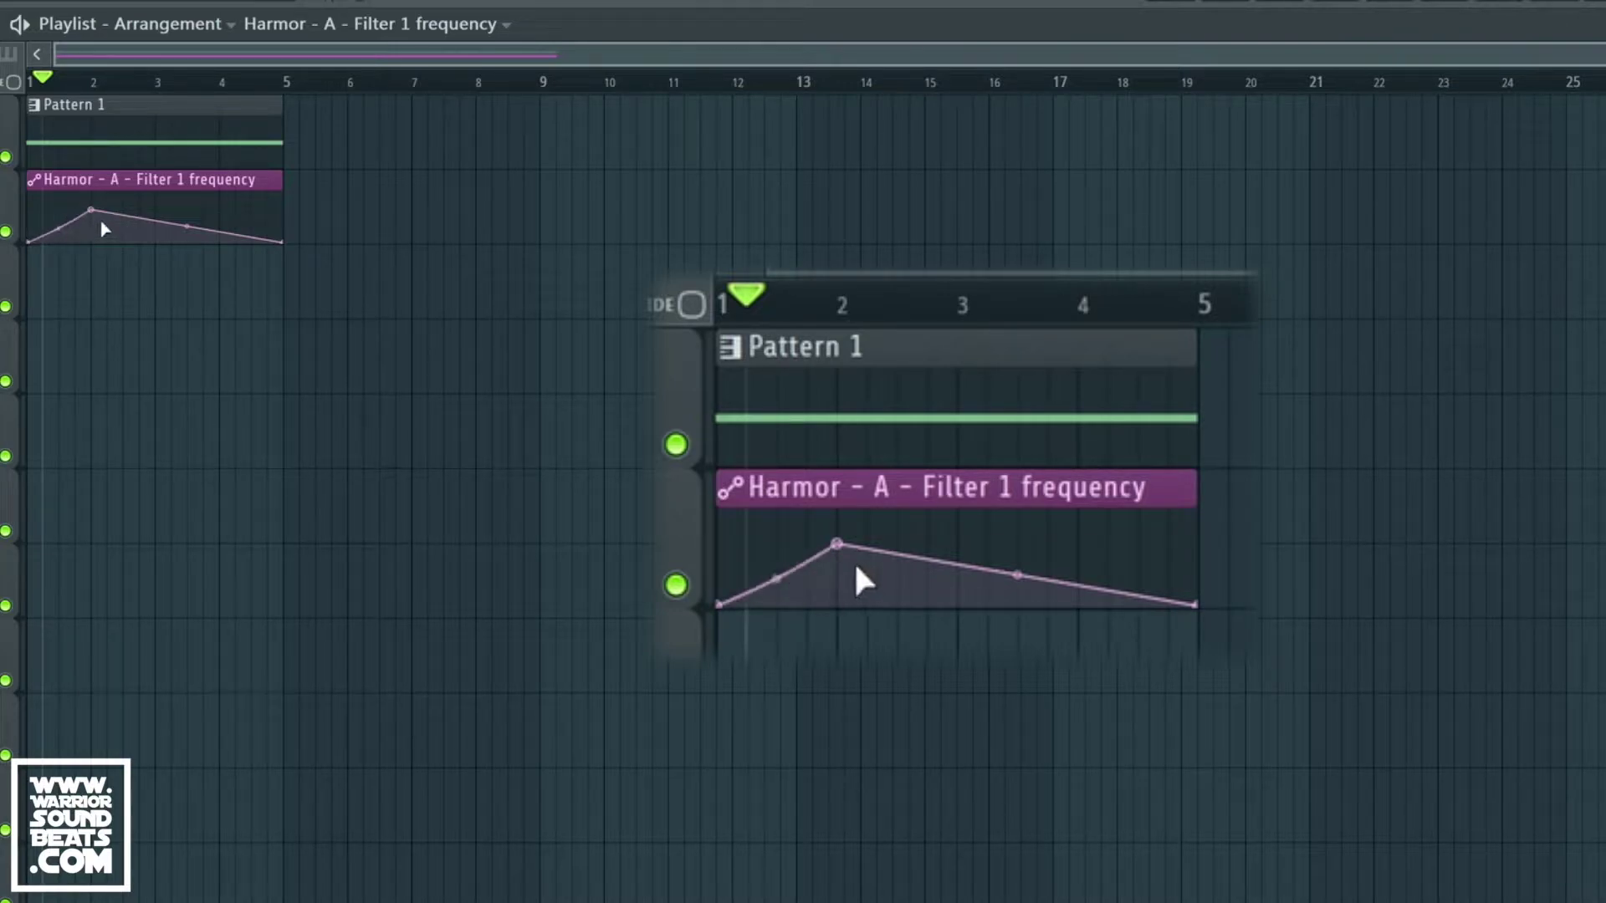
# Set the bar 2 point's mode to Double curve 3 and adjust its tension to make an abrupt jump
pyautogui.rightClick(92, 210)
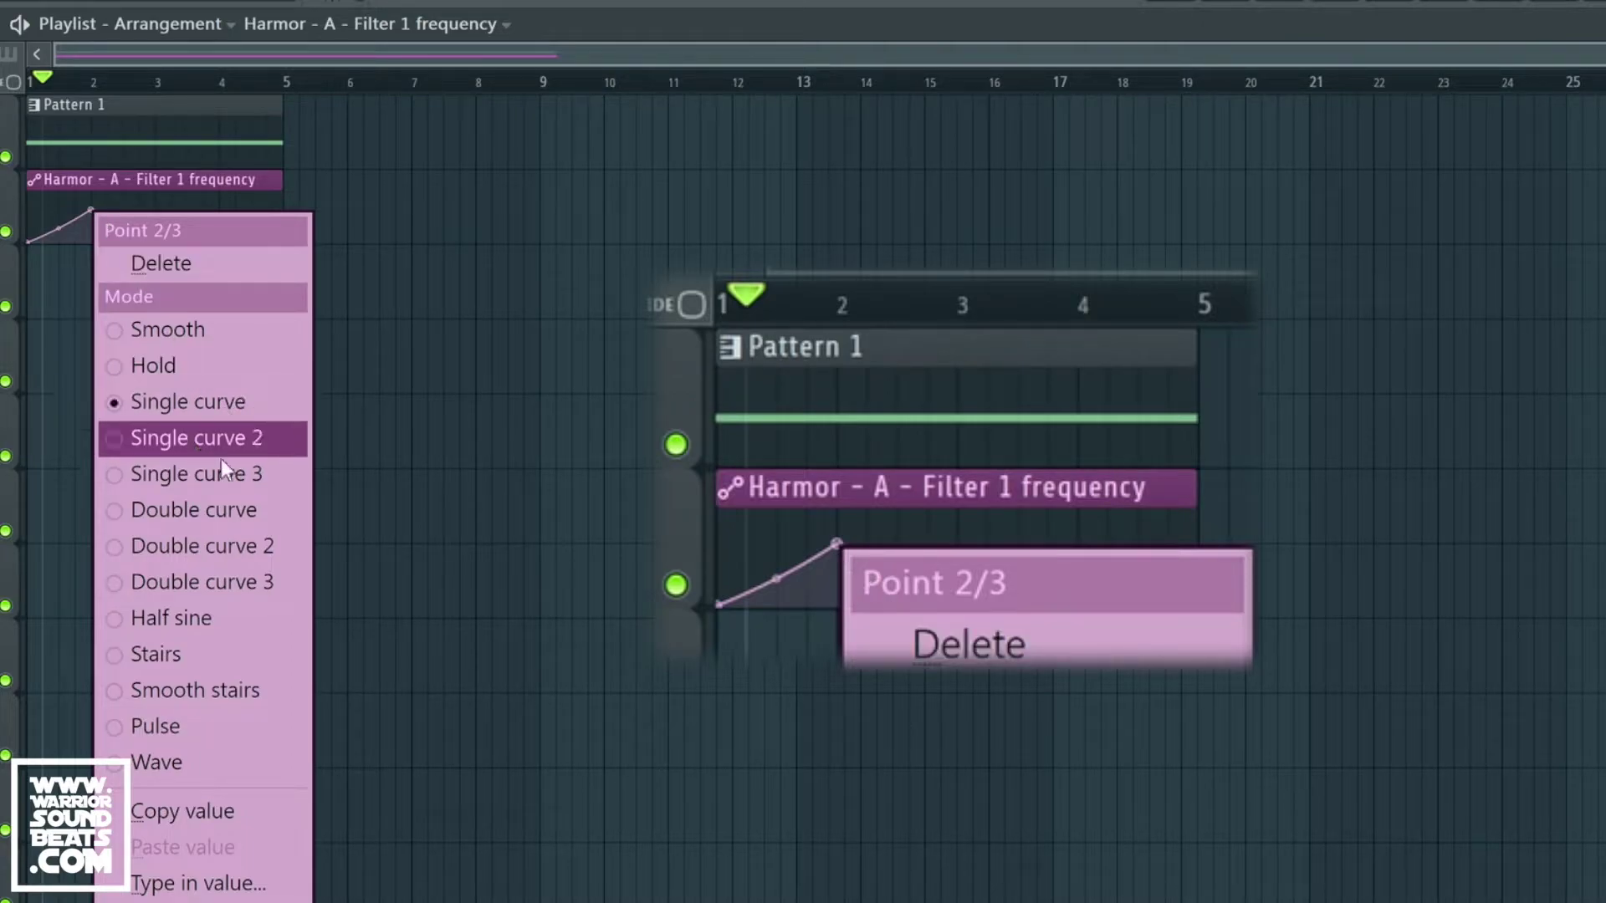
pyautogui.click(217, 590)
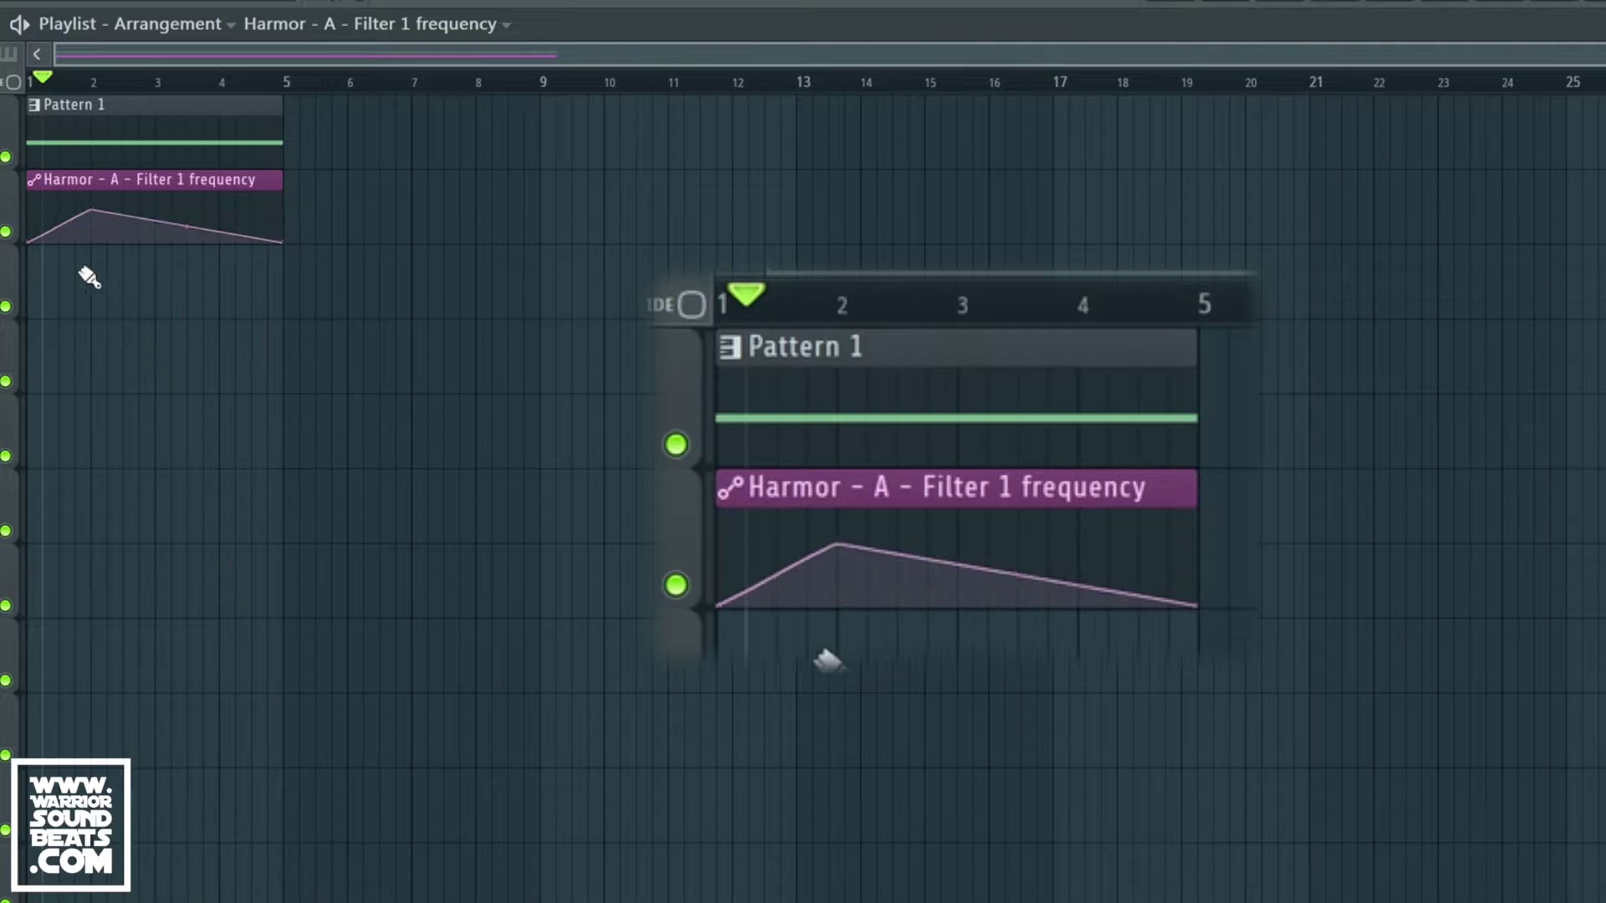
pyautogui.moveTo(57, 226); pyautogui.dragTo(58, 268)
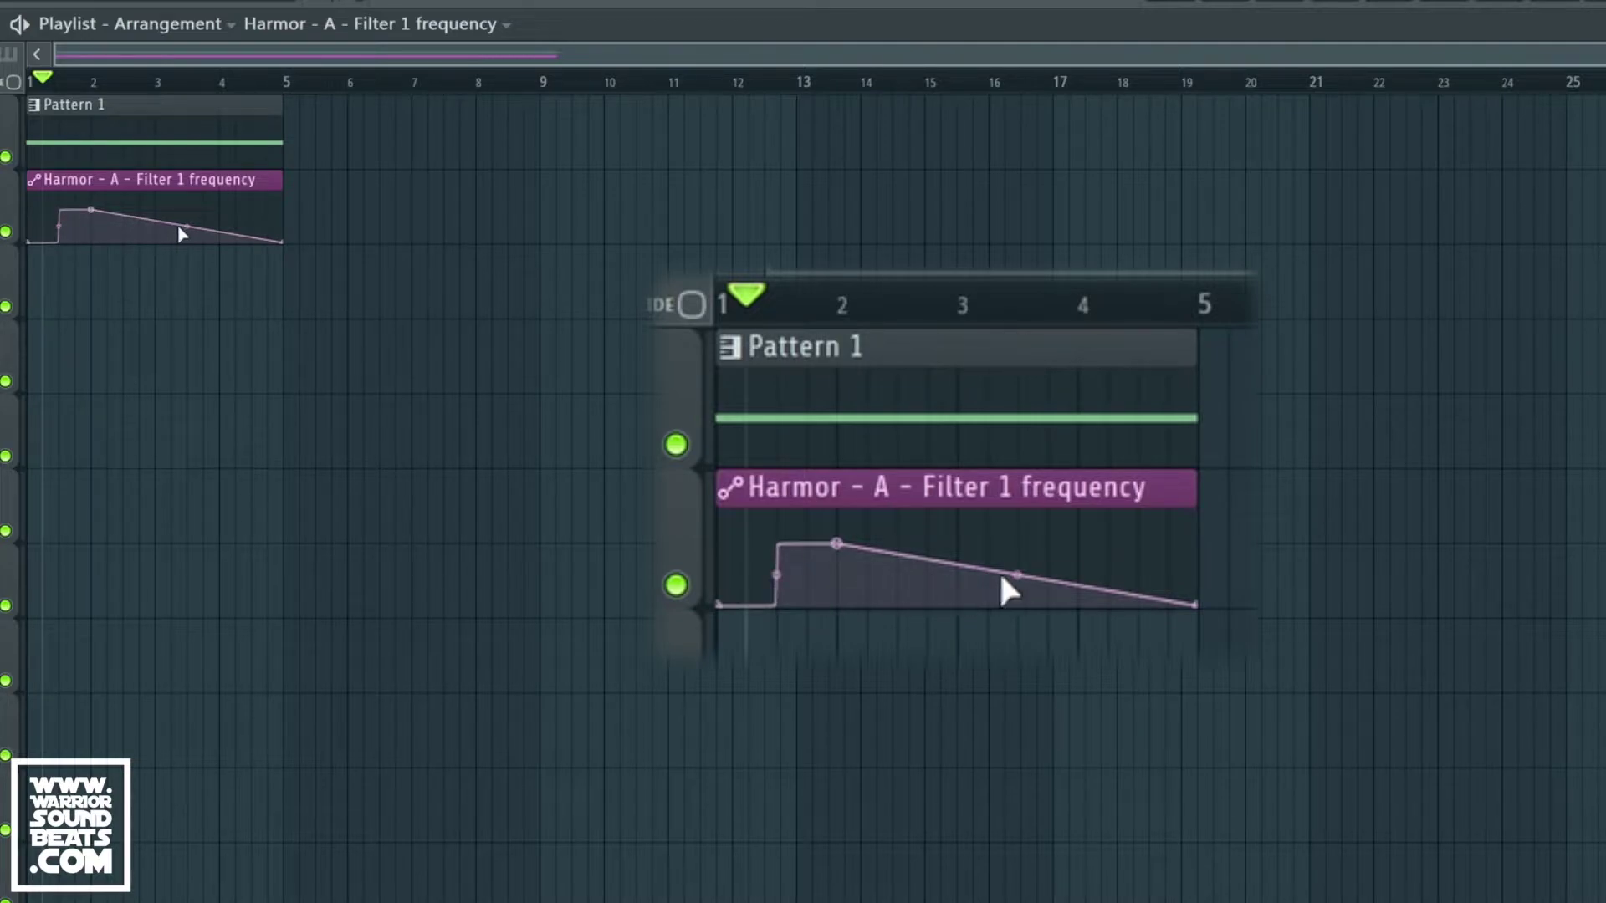
# Set the automation clip's end point to Stairs mode, form wide descending steps with its tension handle, and raise the bar 2 point
pyautogui.rightClick(283, 242)
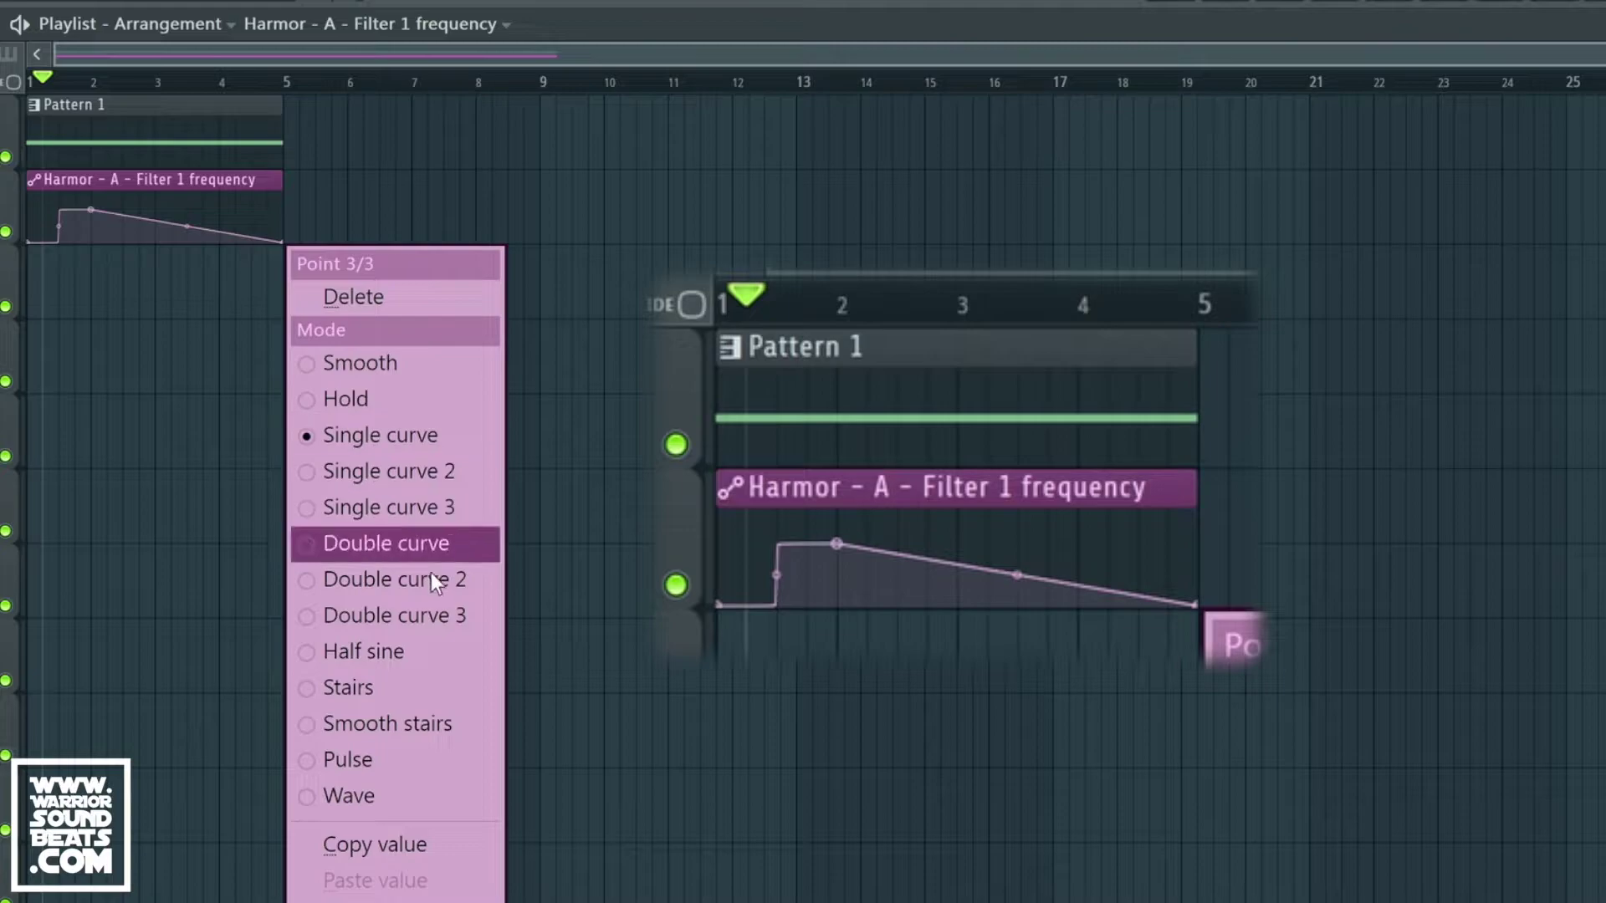
pyautogui.click(411, 690)
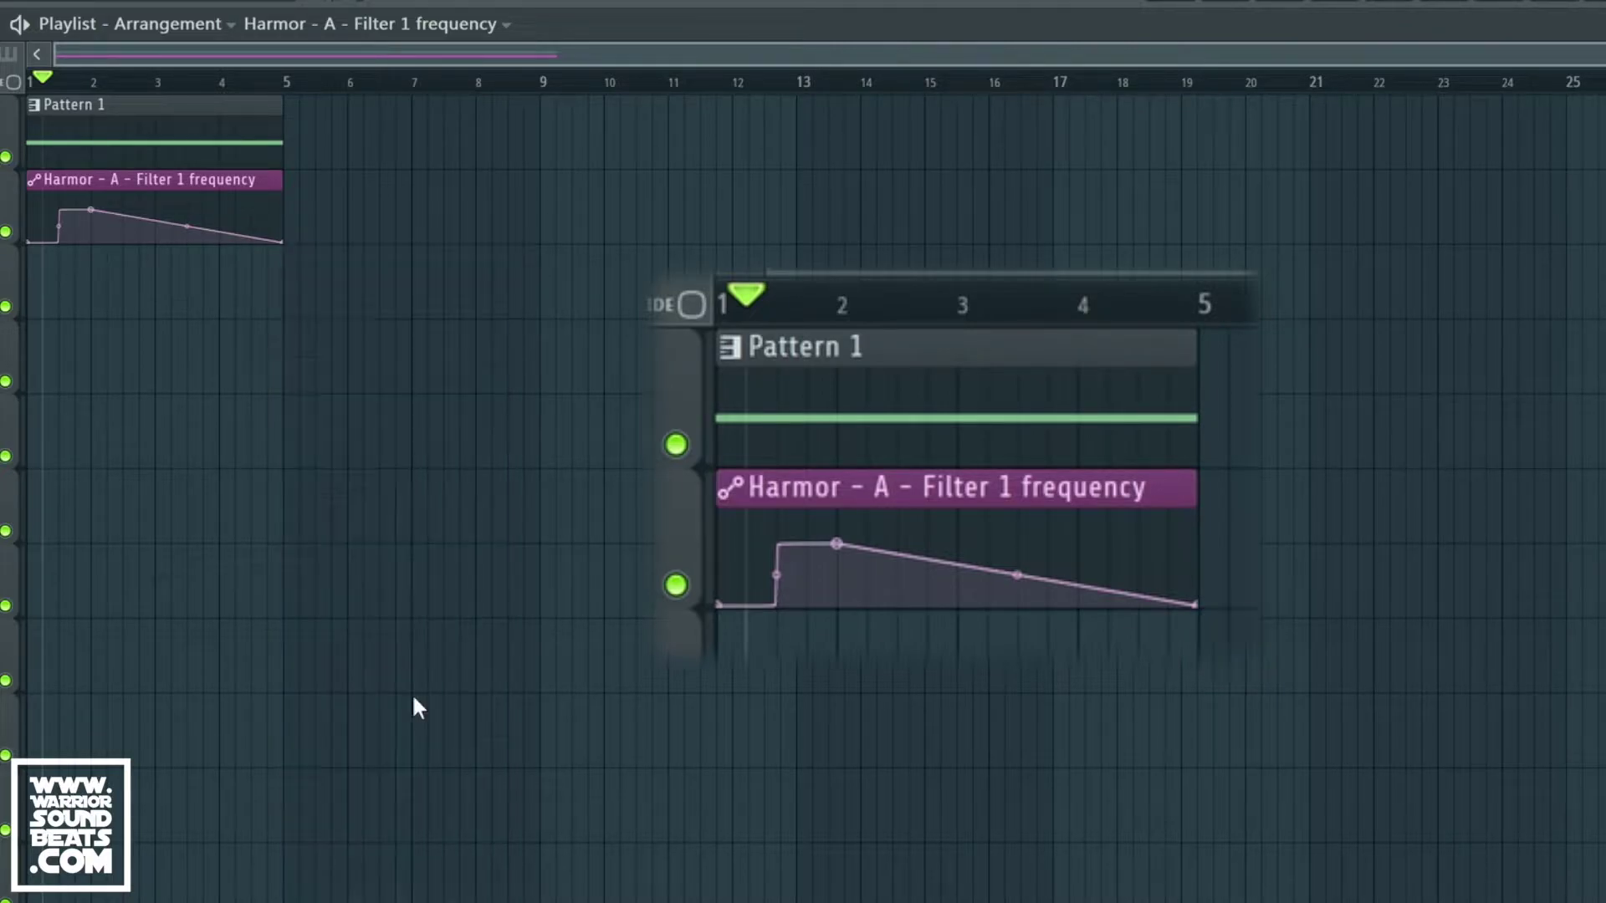
pyautogui.moveTo(191, 227)
pyautogui.mouseDown()
pyautogui.moveTo(191, 251)
pyautogui.moveTo(186, 226)
pyautogui.mouseUp()
pyautogui.click(90, 208)
pyautogui.moveTo(94, 208); pyautogui.dragTo(95, 197)
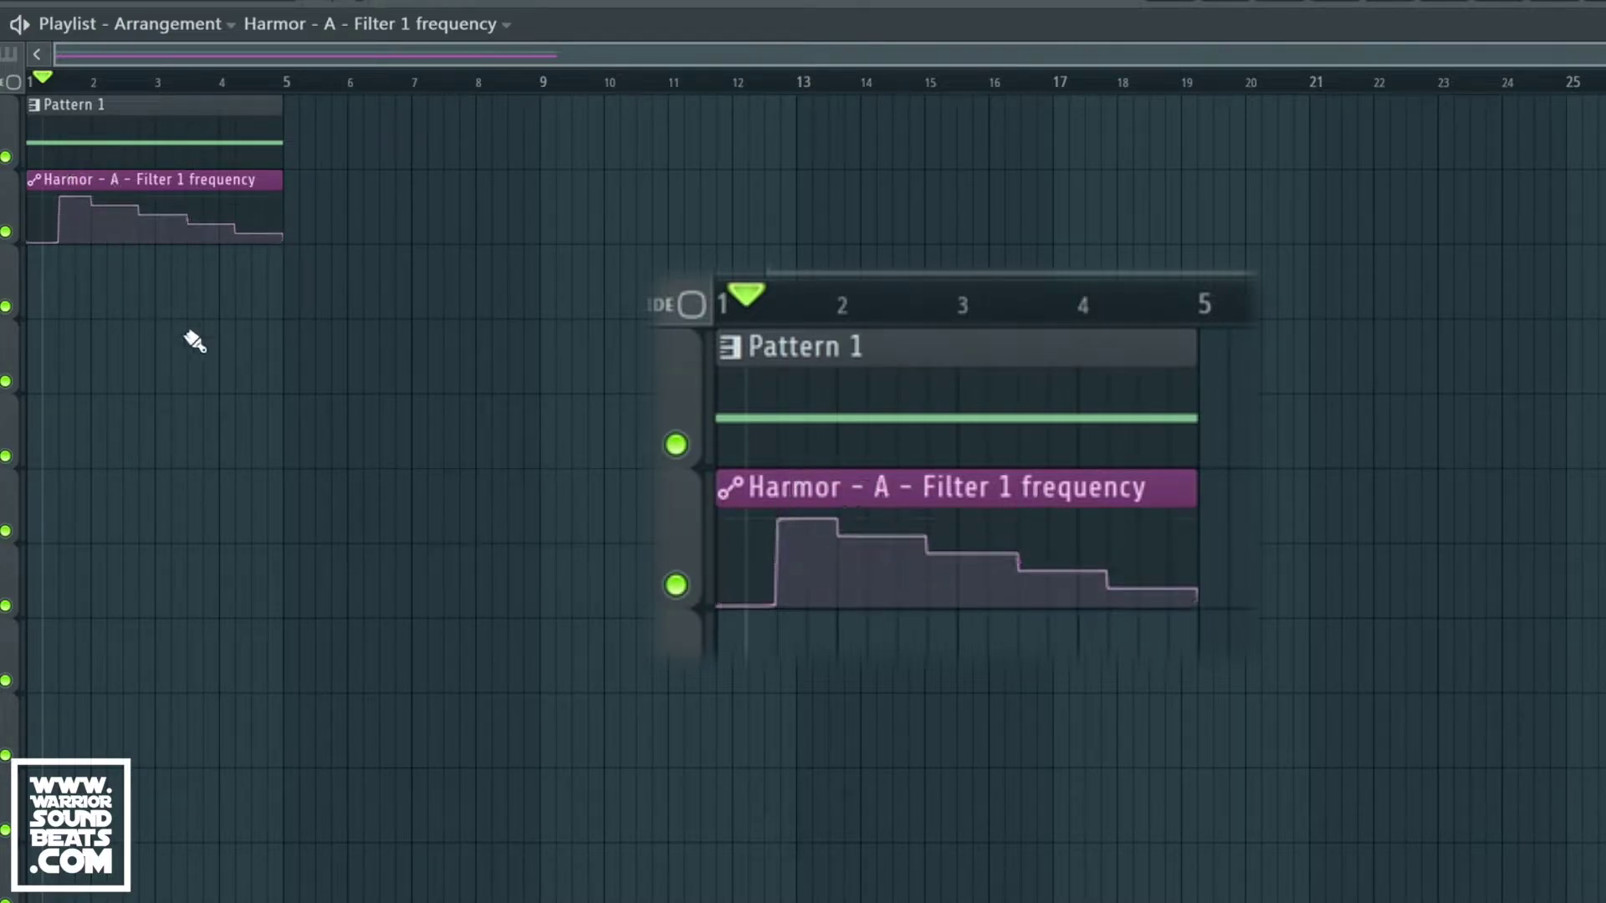
# Reopen the Harmor window and play the arrangement to check the filter frequency automation
pyautogui.click(1297, 3)
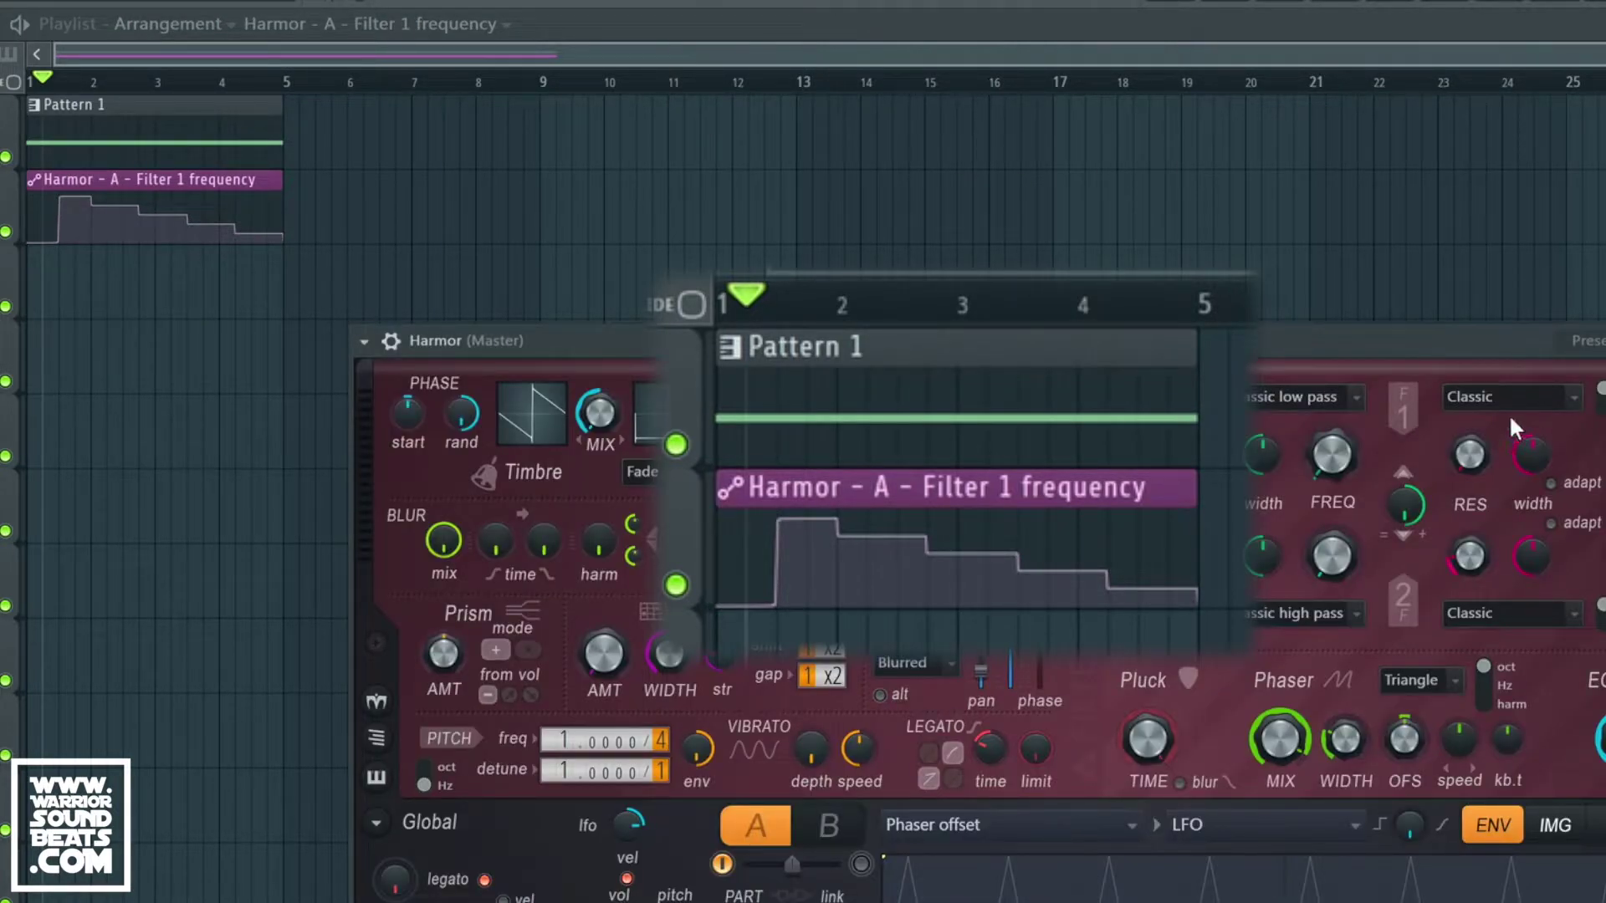
pyautogui.press('space')
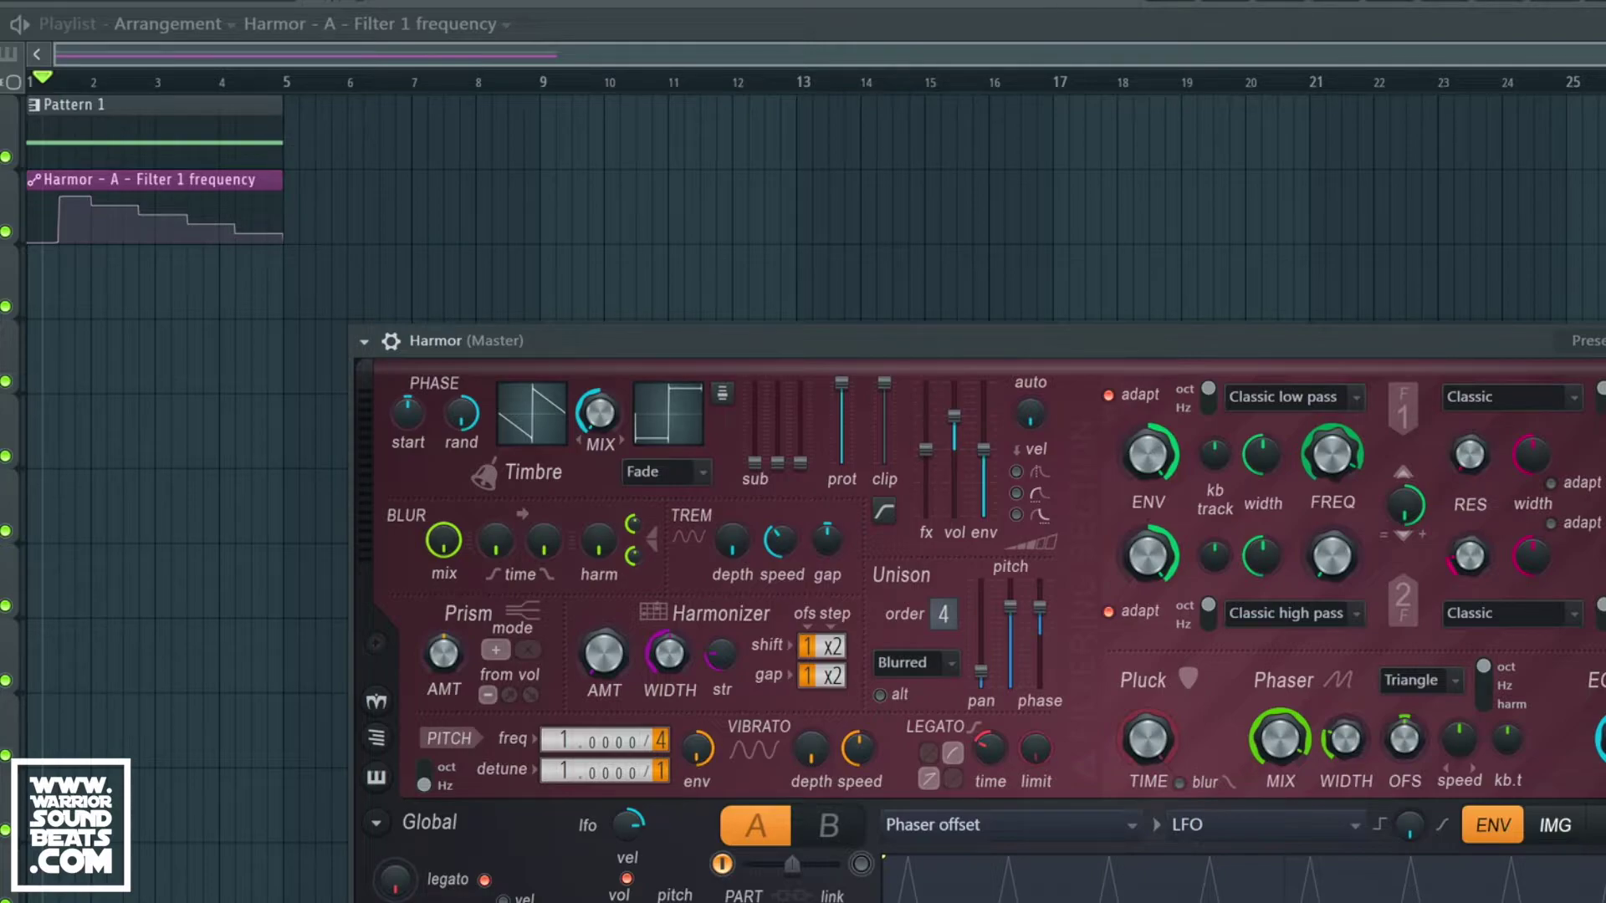
# Create Pattern 2 with a four-bar Bass Master note and place it on Track 3 with Tracks 1 and 2 muted
pyautogui.press('+')
pyautogui.press('Escape')
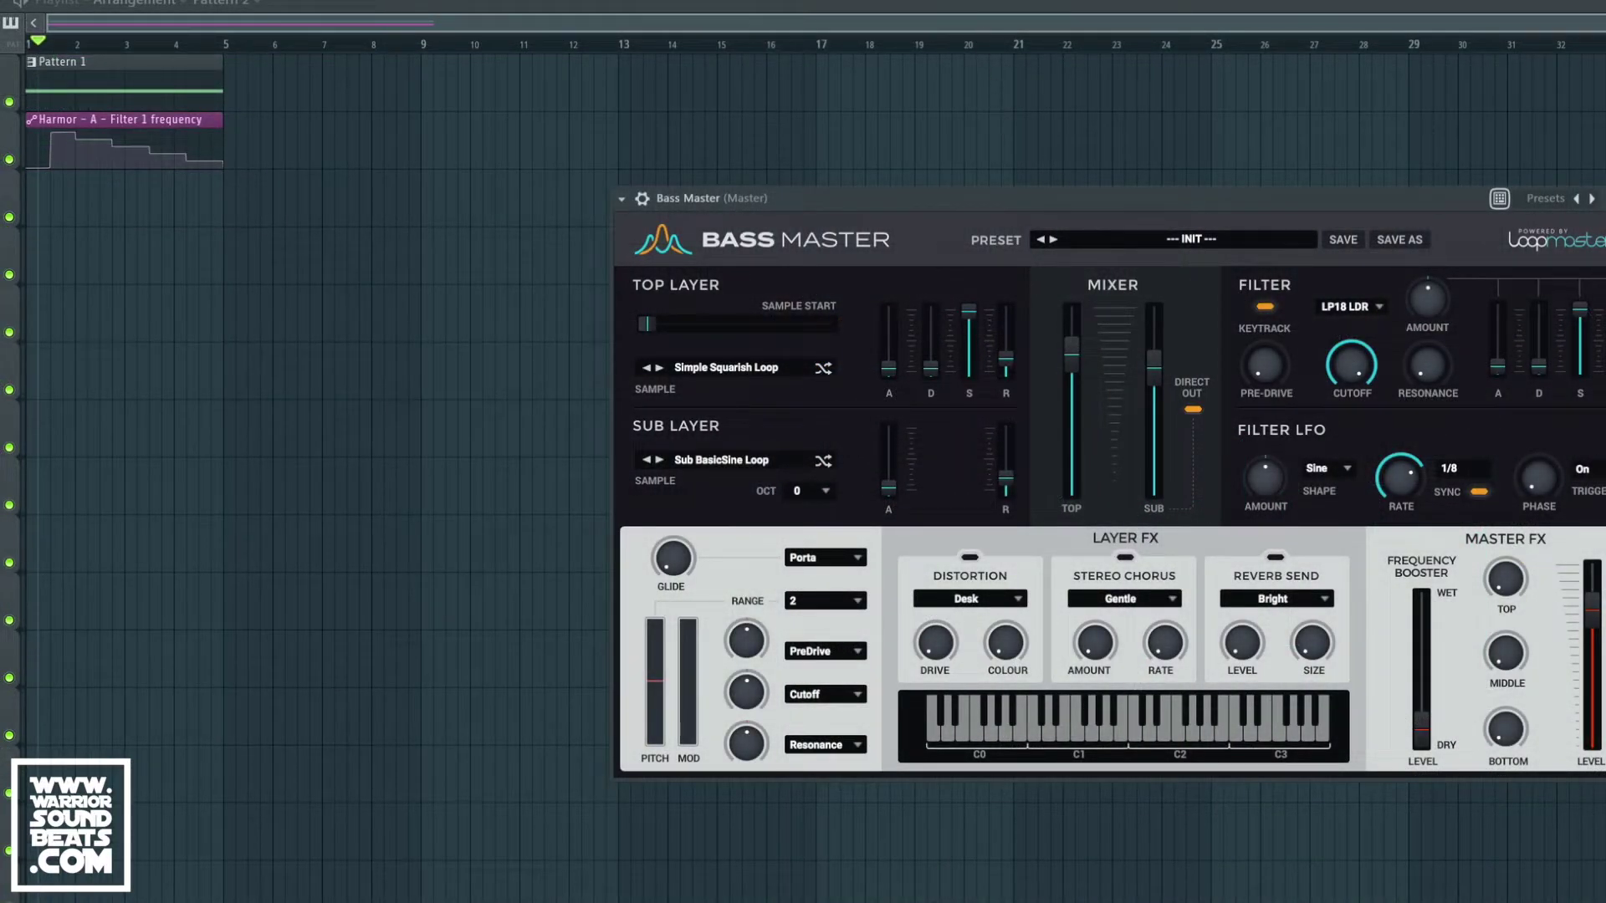
pyautogui.press('F7')
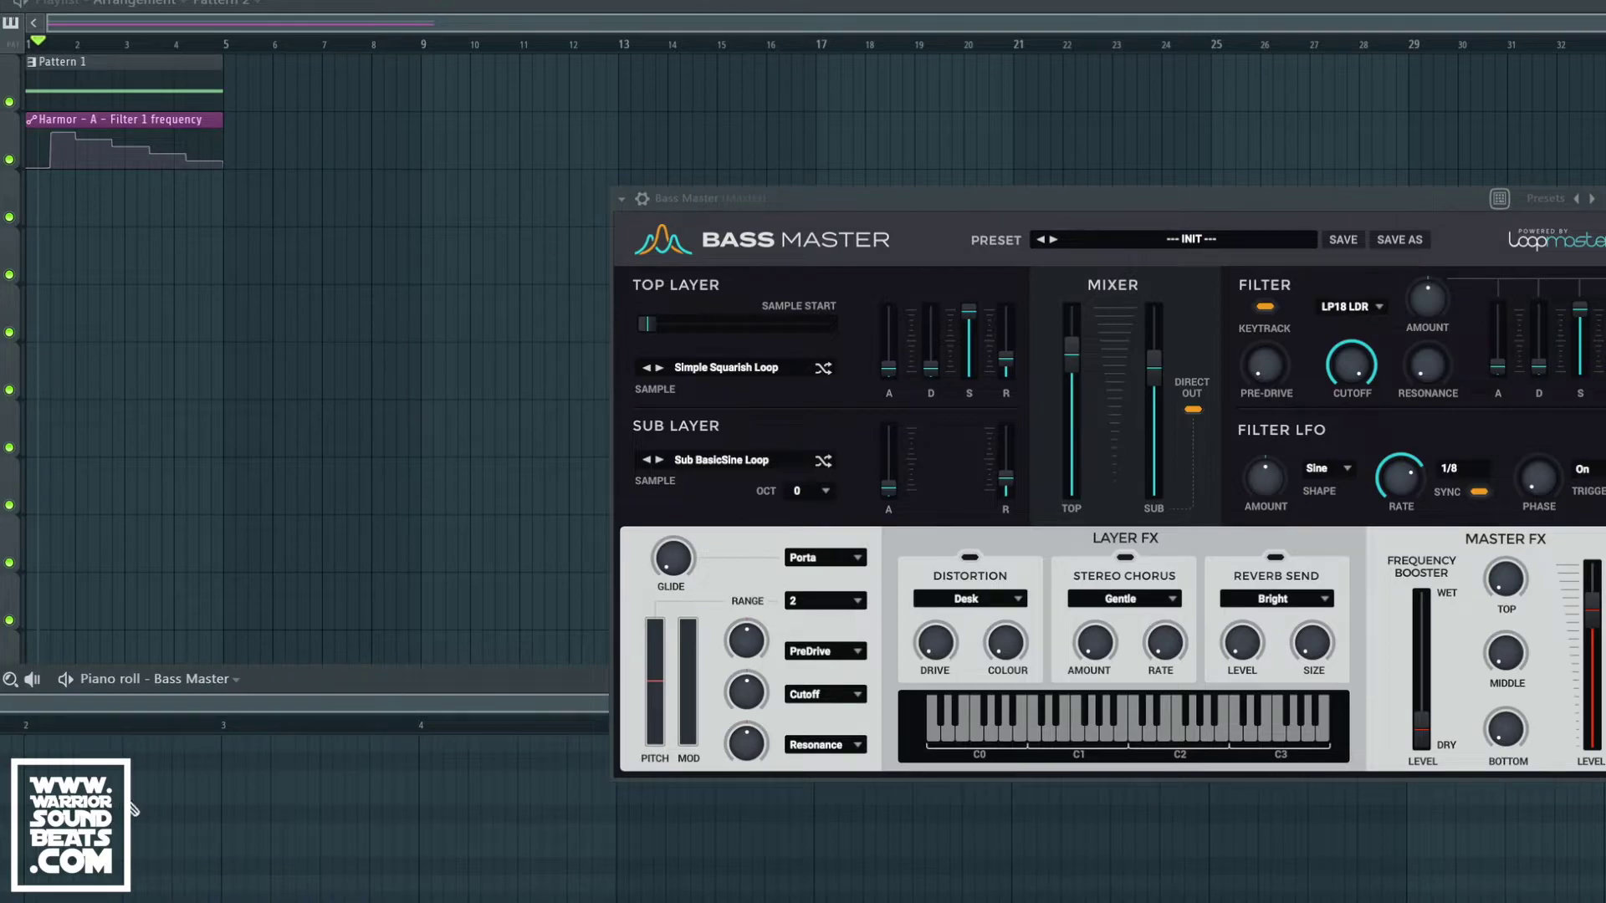
pyautogui.press('space')
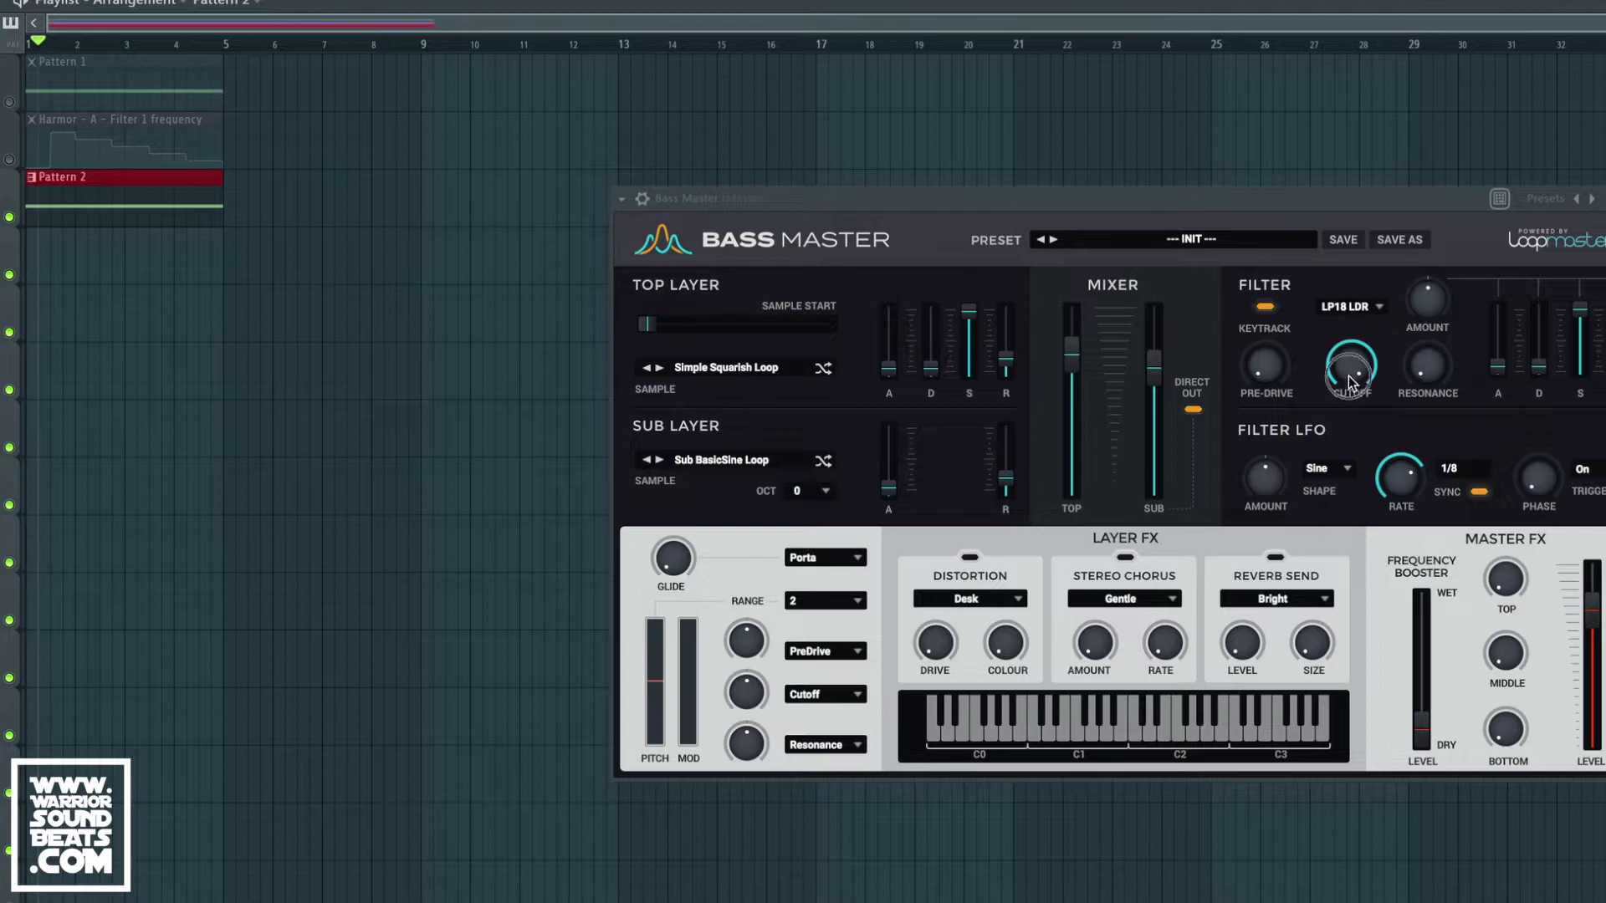
# Check which context options Bass Master's filter Cutoff knob offers, and dismiss them
pyautogui.rightClick(1353, 366)
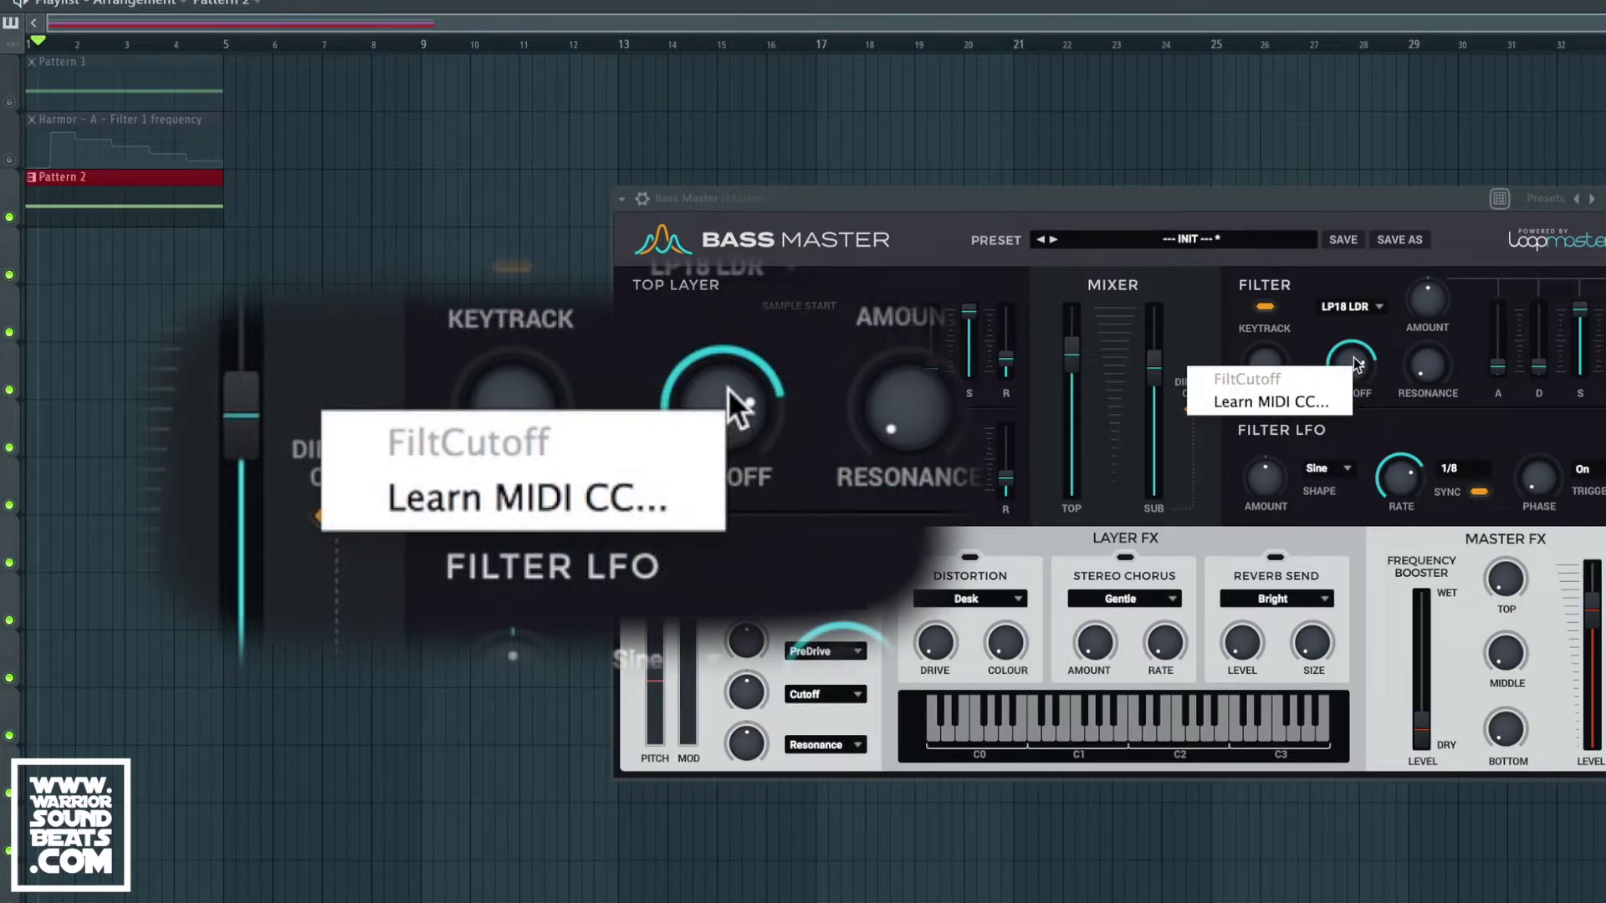
pyautogui.click(1357, 363)
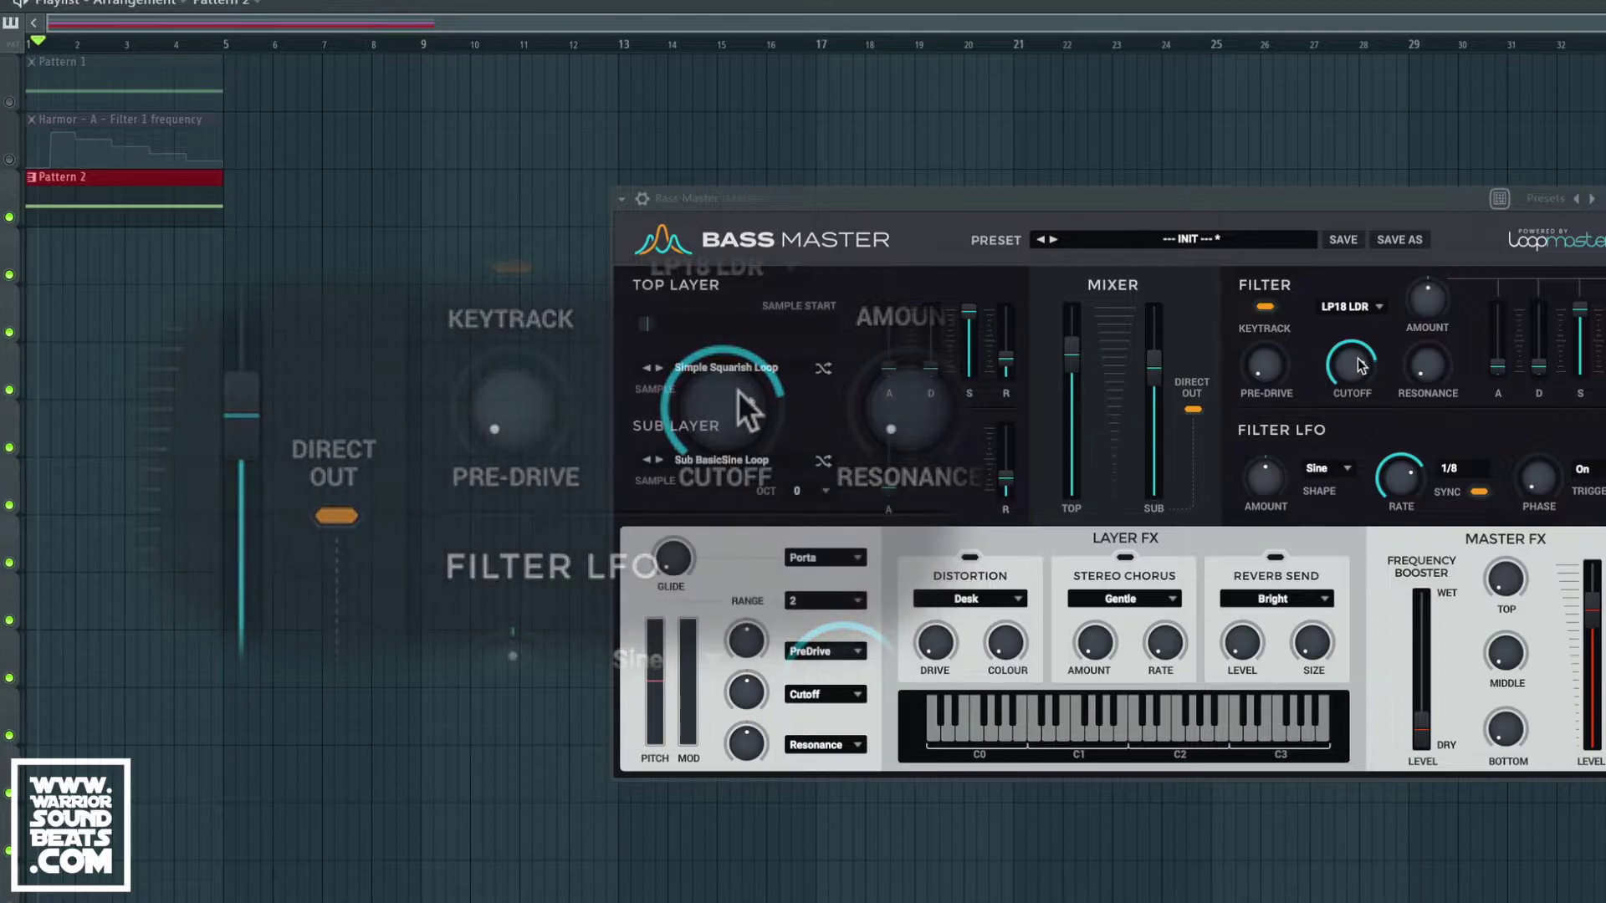
# Tweak Bass Master's filter Cutoff knob and create an automation clip for this last tweaked parameter
pyautogui.moveTo(1357, 363); pyautogui.dragTo(1376, 234)
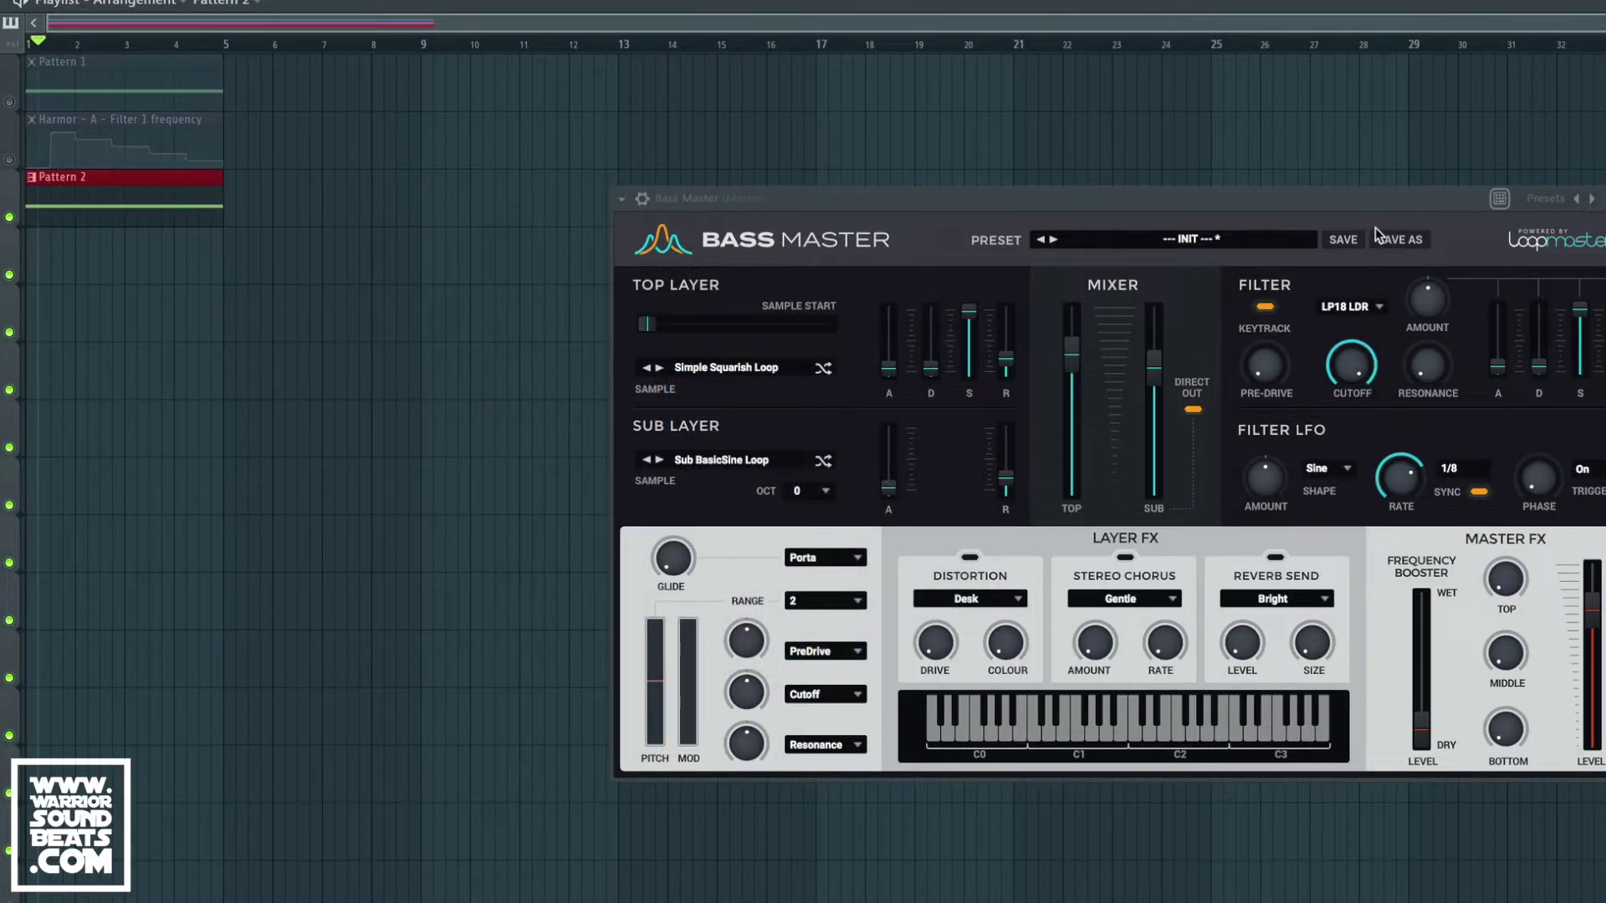
pyautogui.moveTo(1353, 364); pyautogui.dragTo(1402, 316)
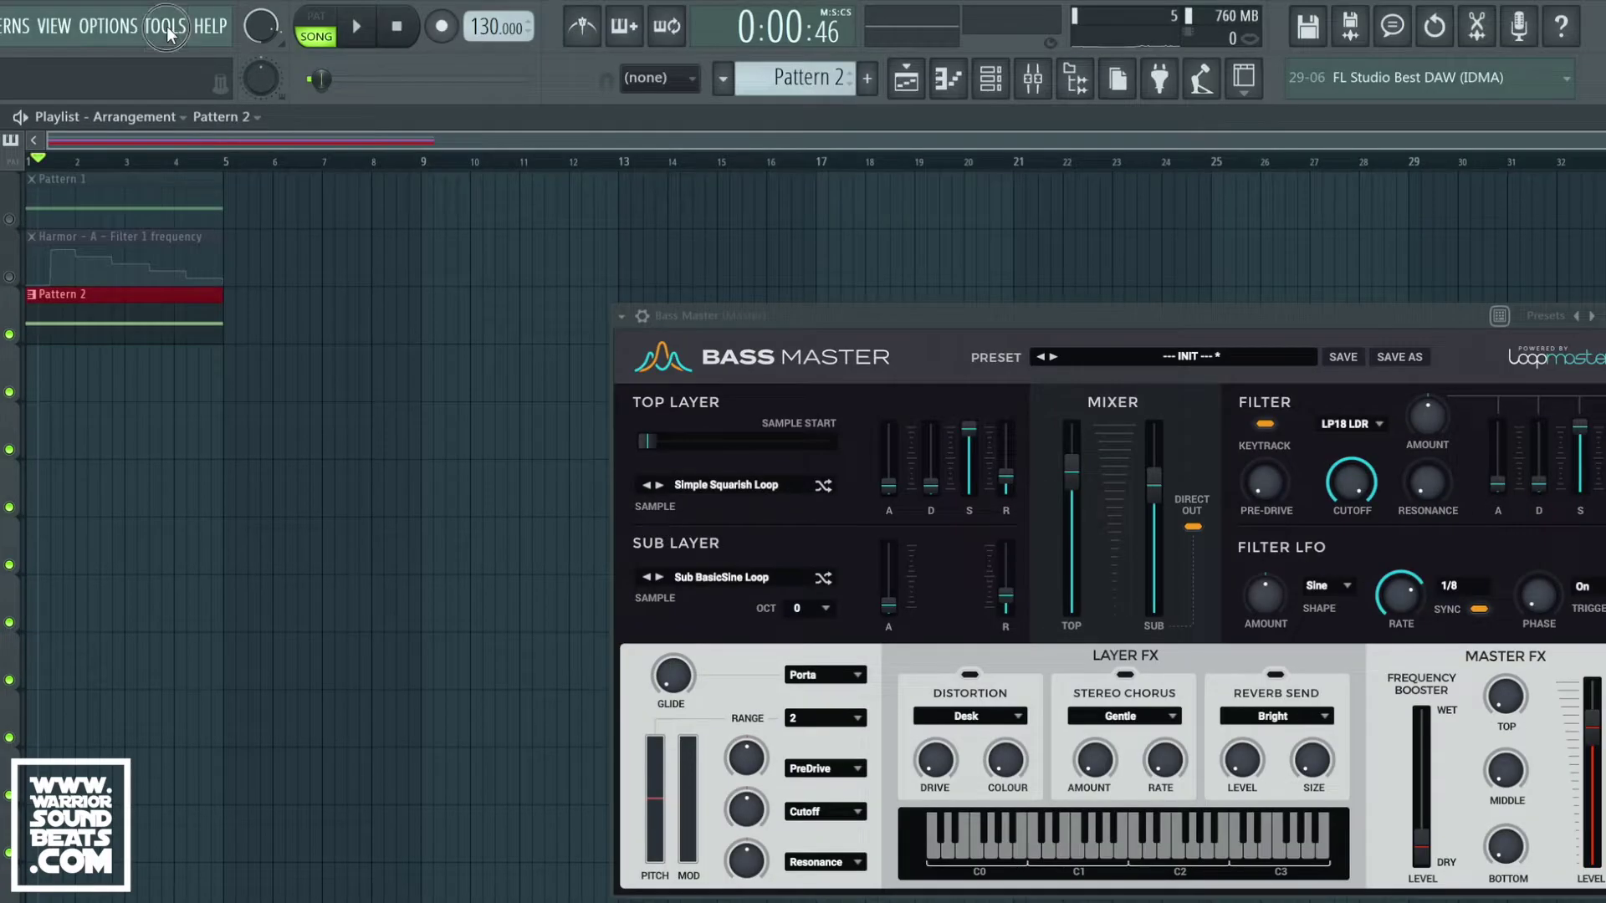
pyautogui.click(166, 27)
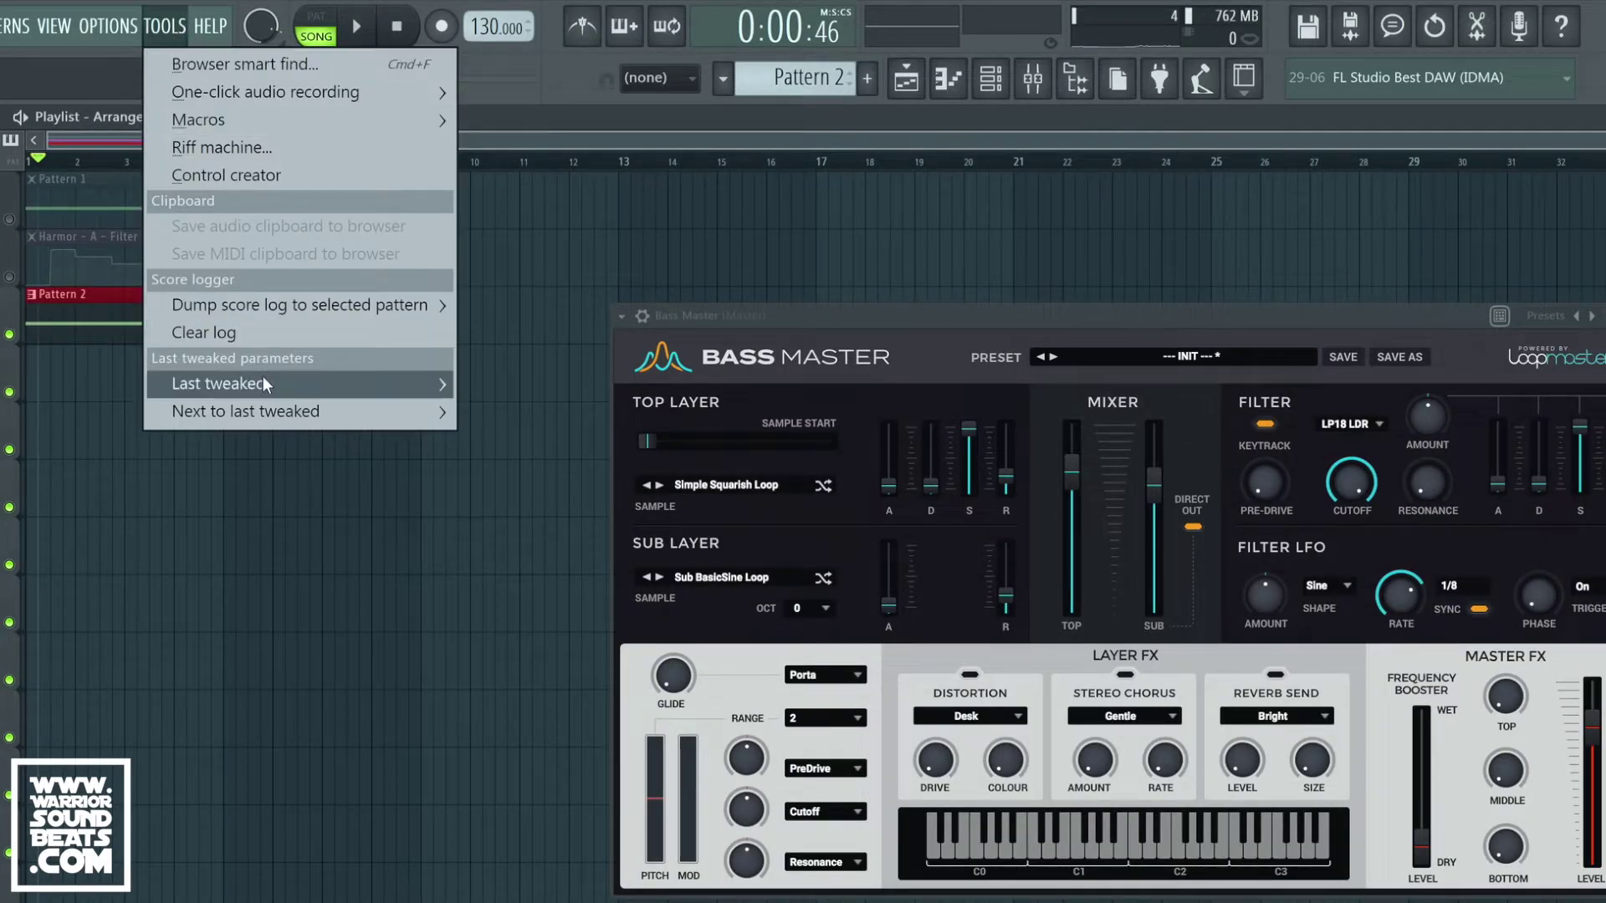
pyautogui.moveTo(264, 380)
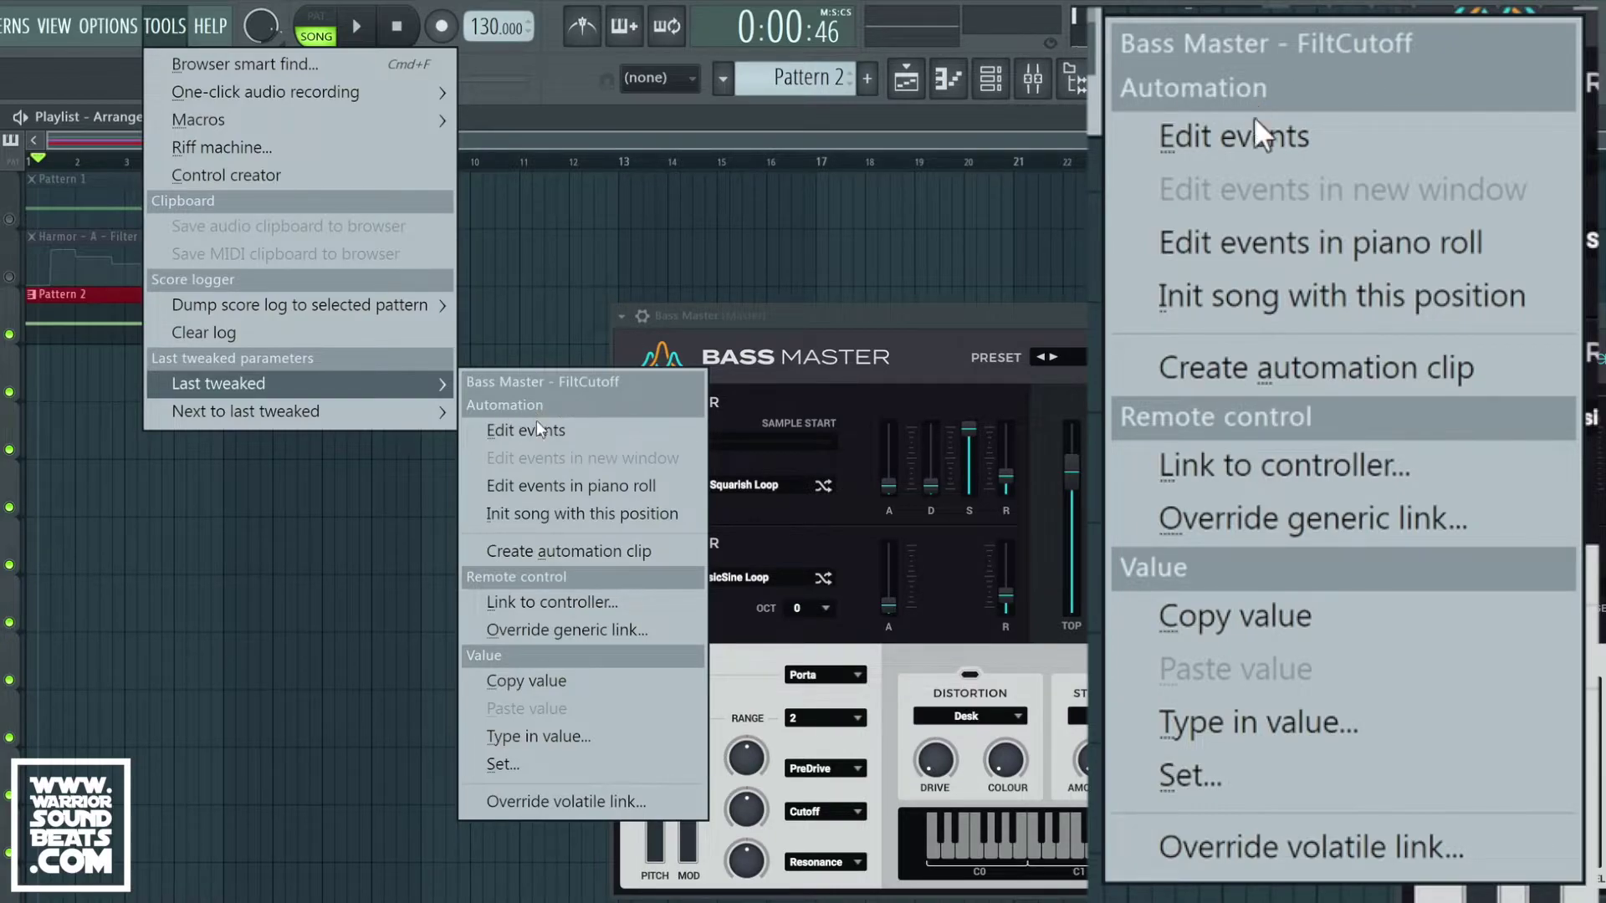
pyautogui.click(547, 550)
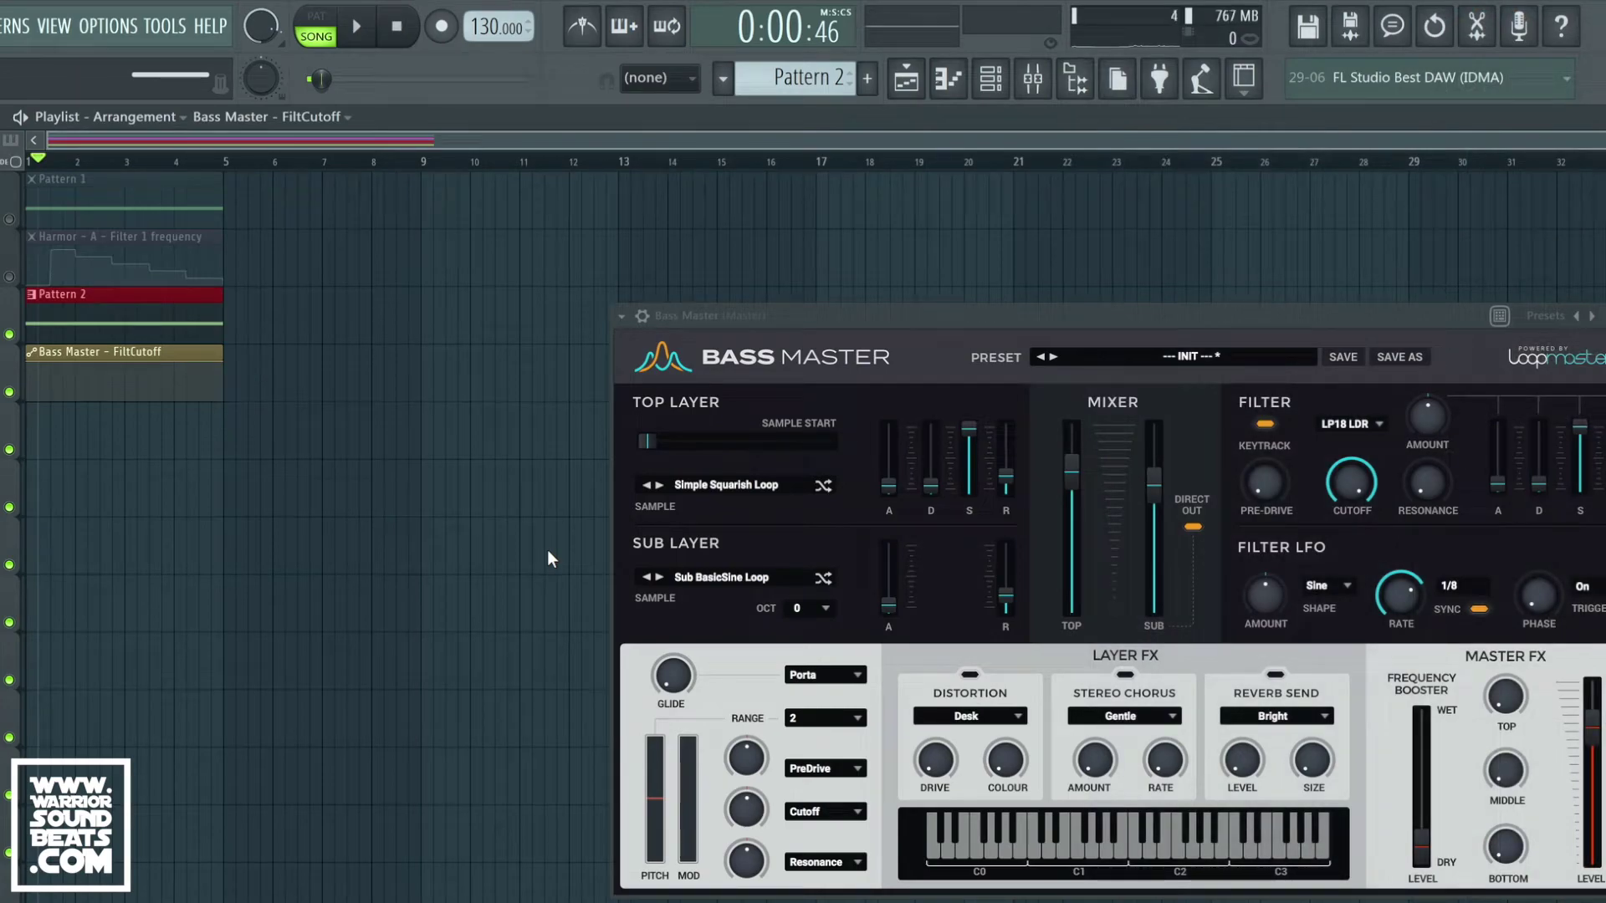
# Shape the FiltCutoff clip as a stepped rise to a new point after bar 2 and a smooth fall, and play it back
pyautogui.rightClick(88, 369)
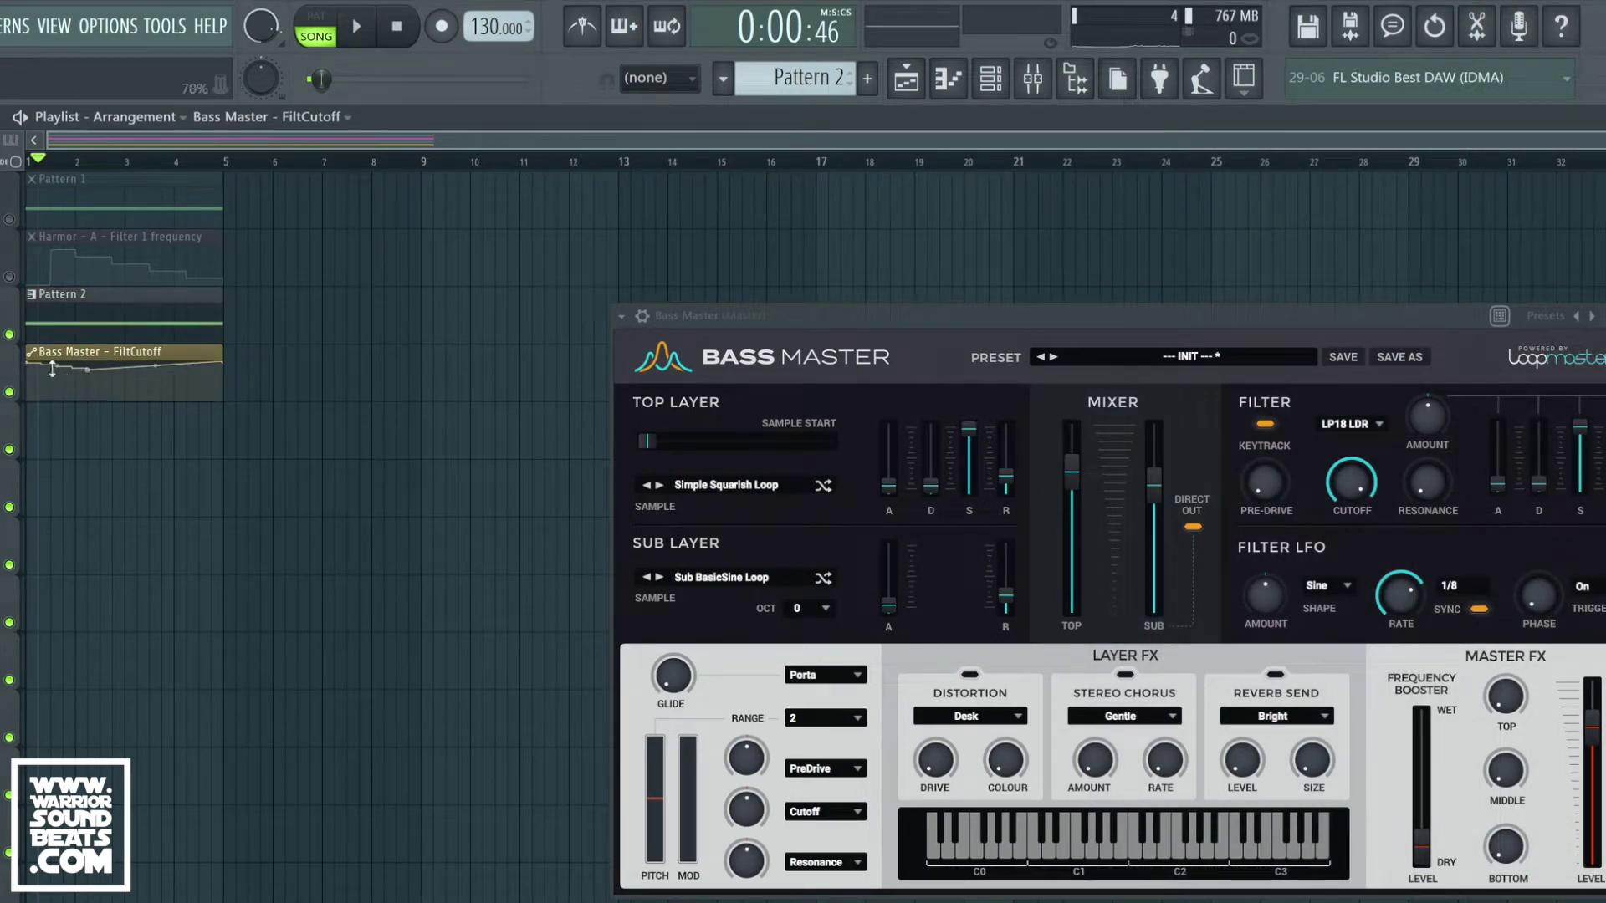
pyautogui.moveTo(34, 365); pyautogui.dragTo(29, 399)
pyautogui.moveTo(222, 363); pyautogui.dragTo(223, 399)
pyautogui.rightClick(222, 399)
pyautogui.click(301, 523)
pyautogui.rightClick(223, 400)
pyautogui.click(301, 537)
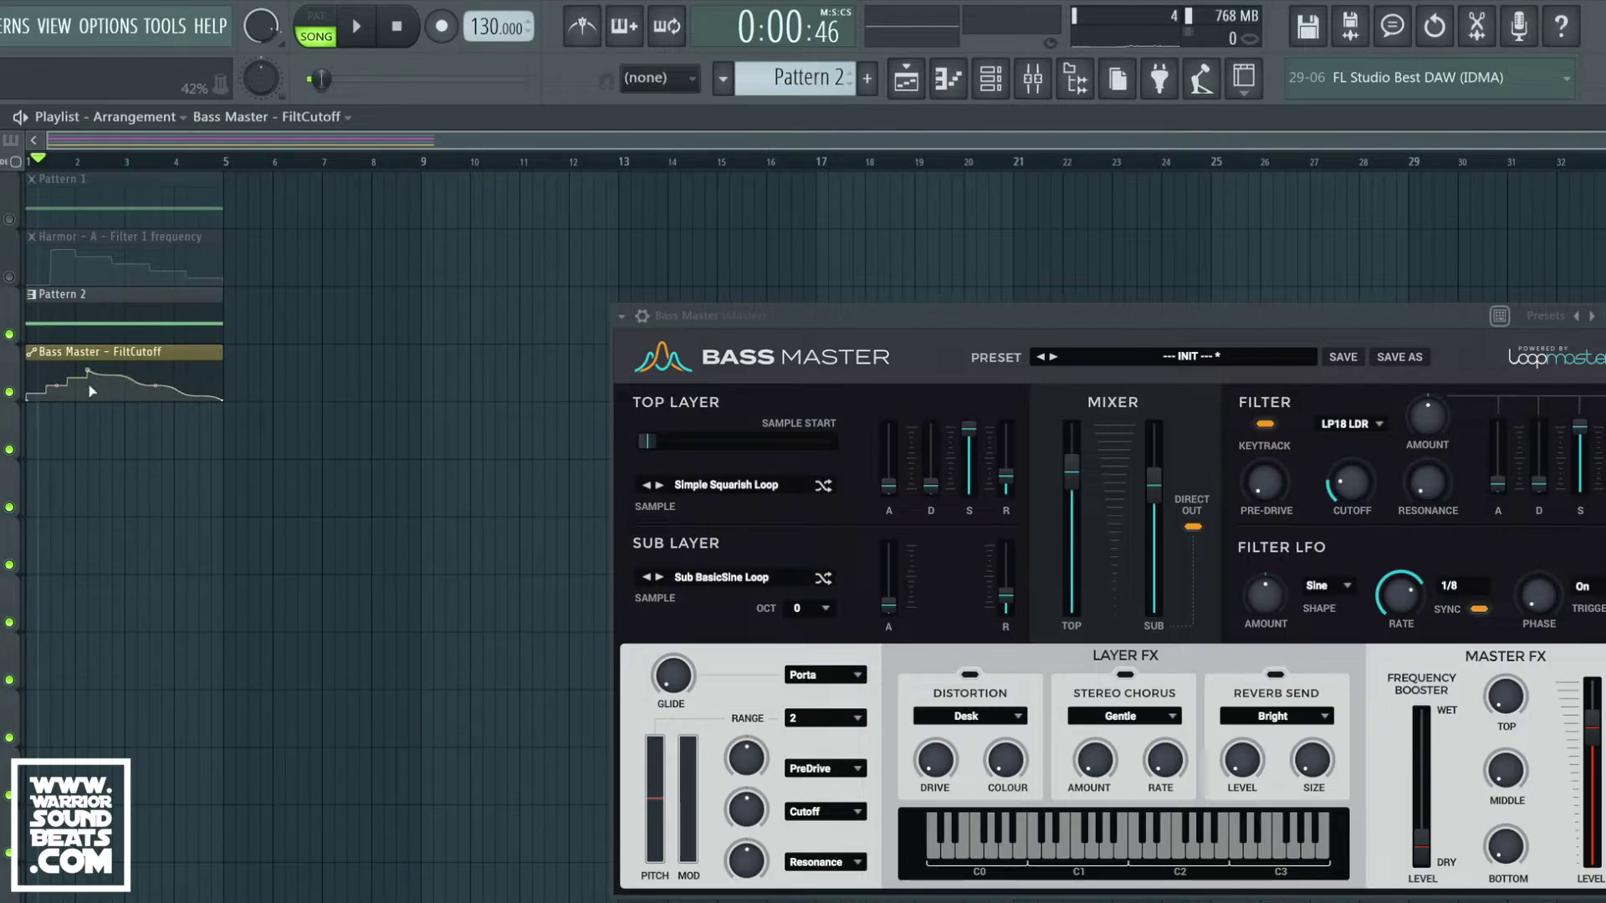
pyautogui.press('space')
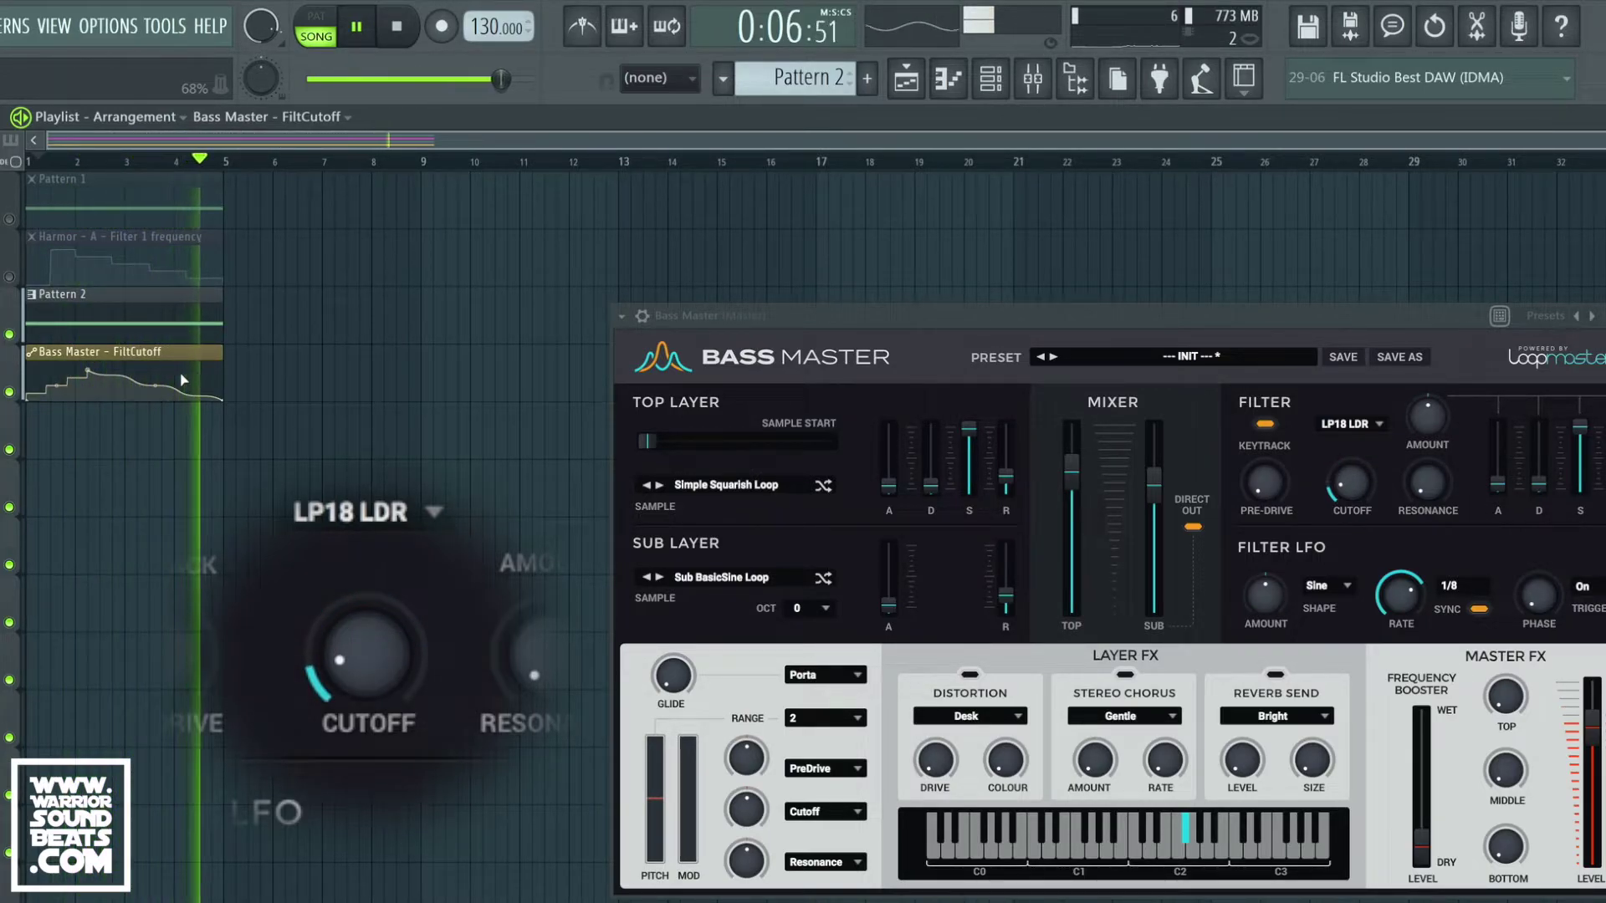
pyautogui.press('space')
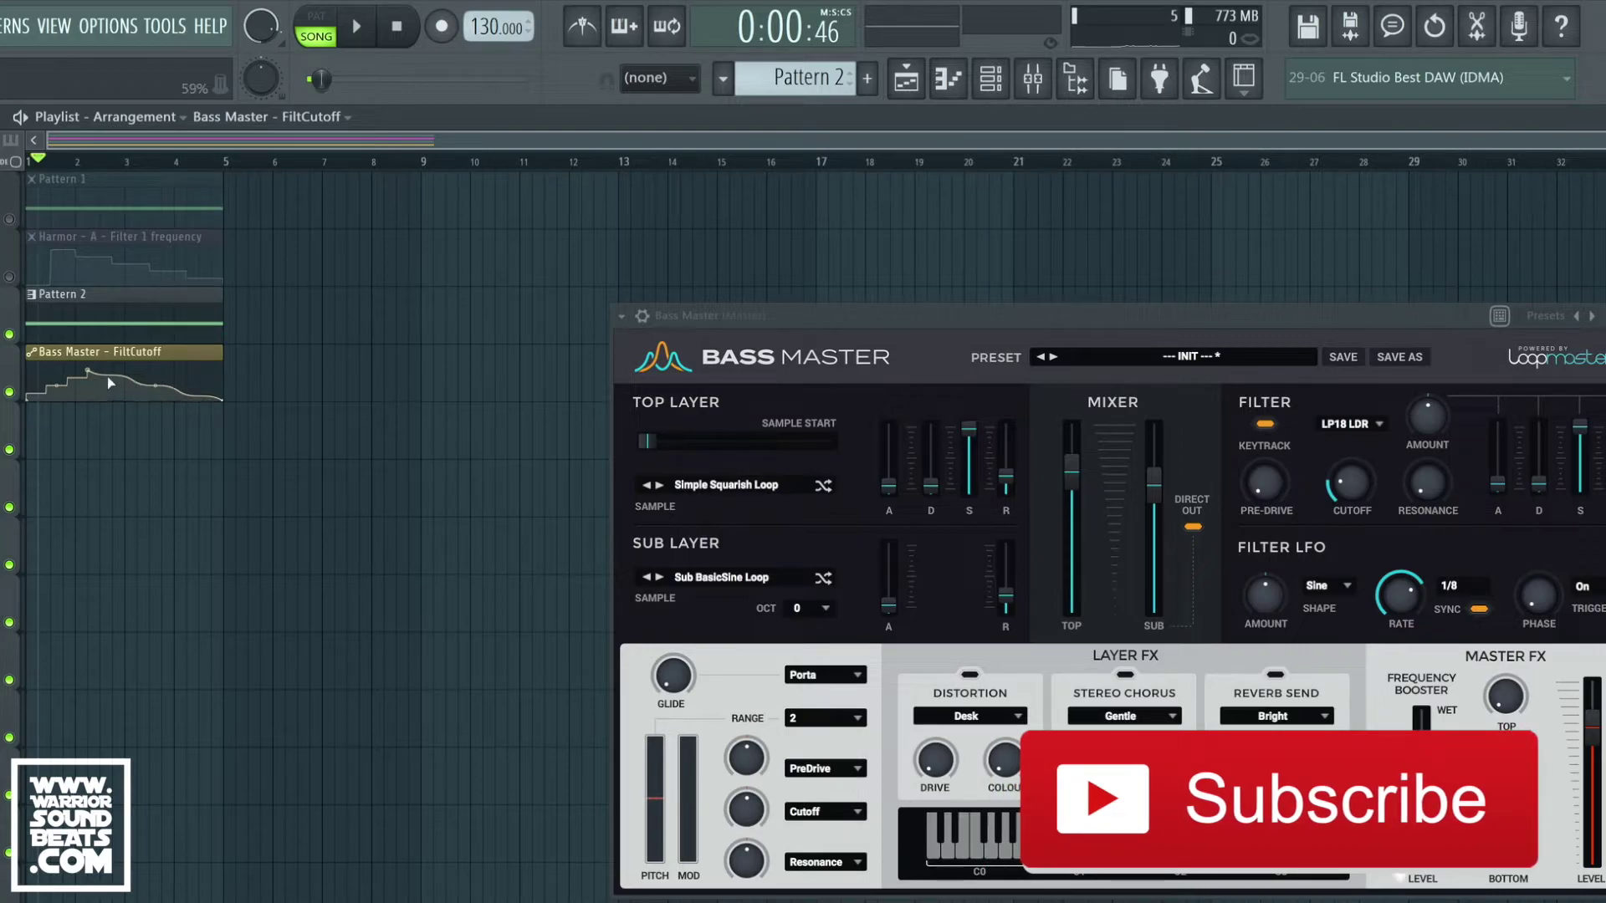
# Reshape the FiltCutoff clip with its peak at bar 2, a dip shortly before bar 4 and a raised end point
pyautogui.moveTo(88, 371); pyautogui.dragTo(98, 381)
pyautogui.moveTo(226, 401); pyautogui.dragTo(210, 382)
pyautogui.moveTo(99, 376); pyautogui.dragTo(76, 366)
pyautogui.moveTo(207, 389)
pyautogui.mouseDown()
pyautogui.moveTo(240, 386)
pyautogui.moveTo(221, 385)
pyautogui.mouseUp()
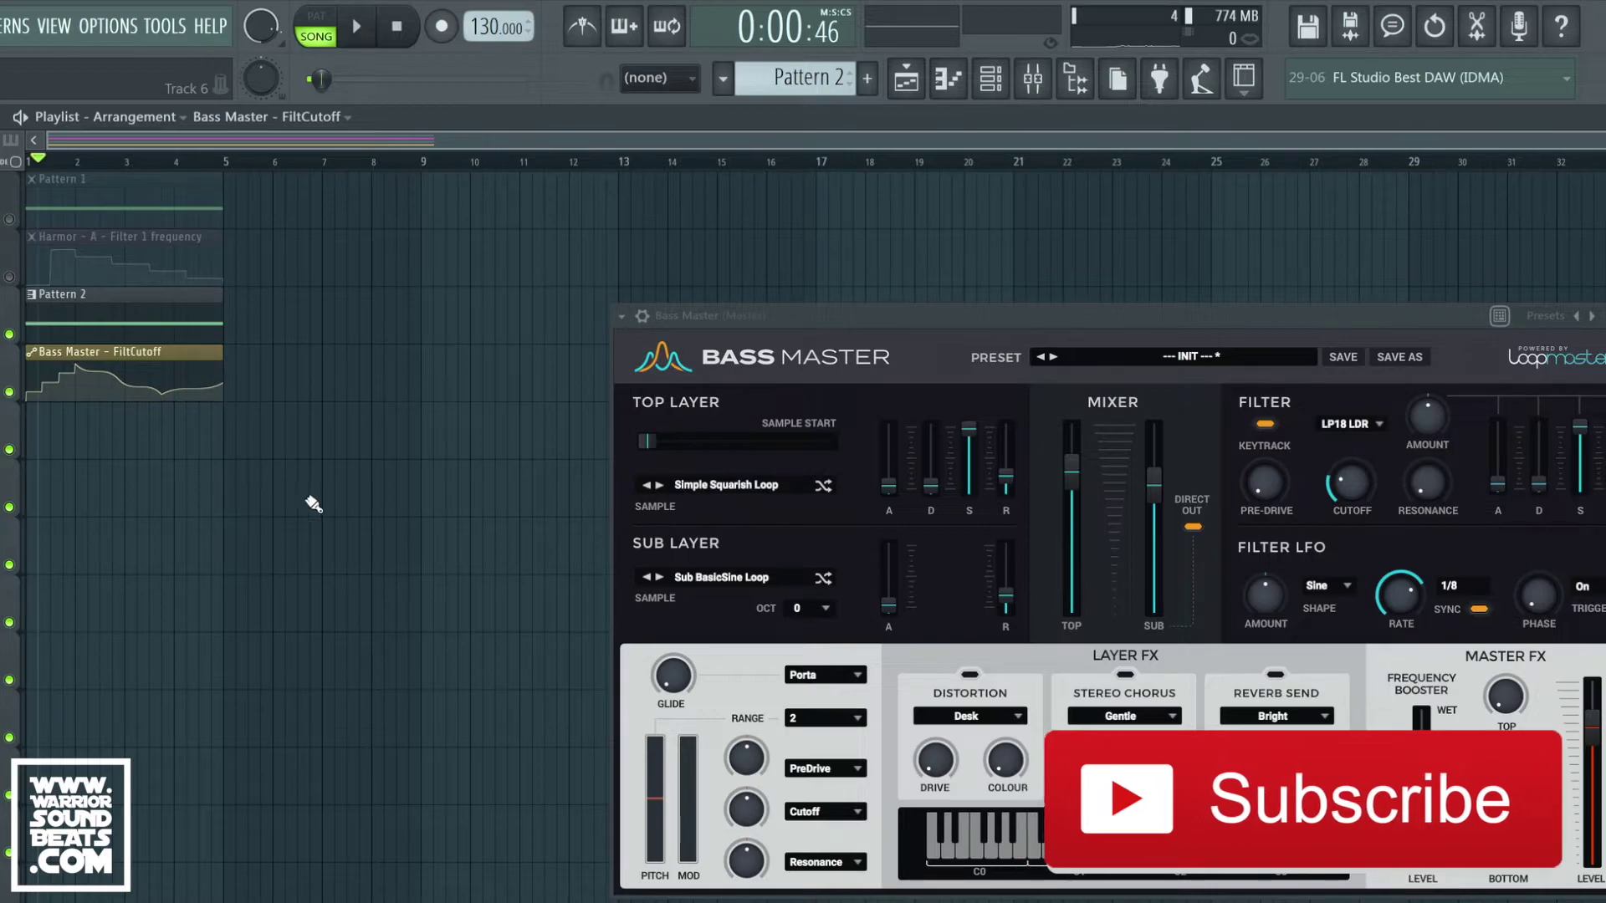
# Unmute Track 1 and play both patterns together, keeping the Bass Master window fully in view
pyautogui.click(10, 219)
pyautogui.click(11, 220)
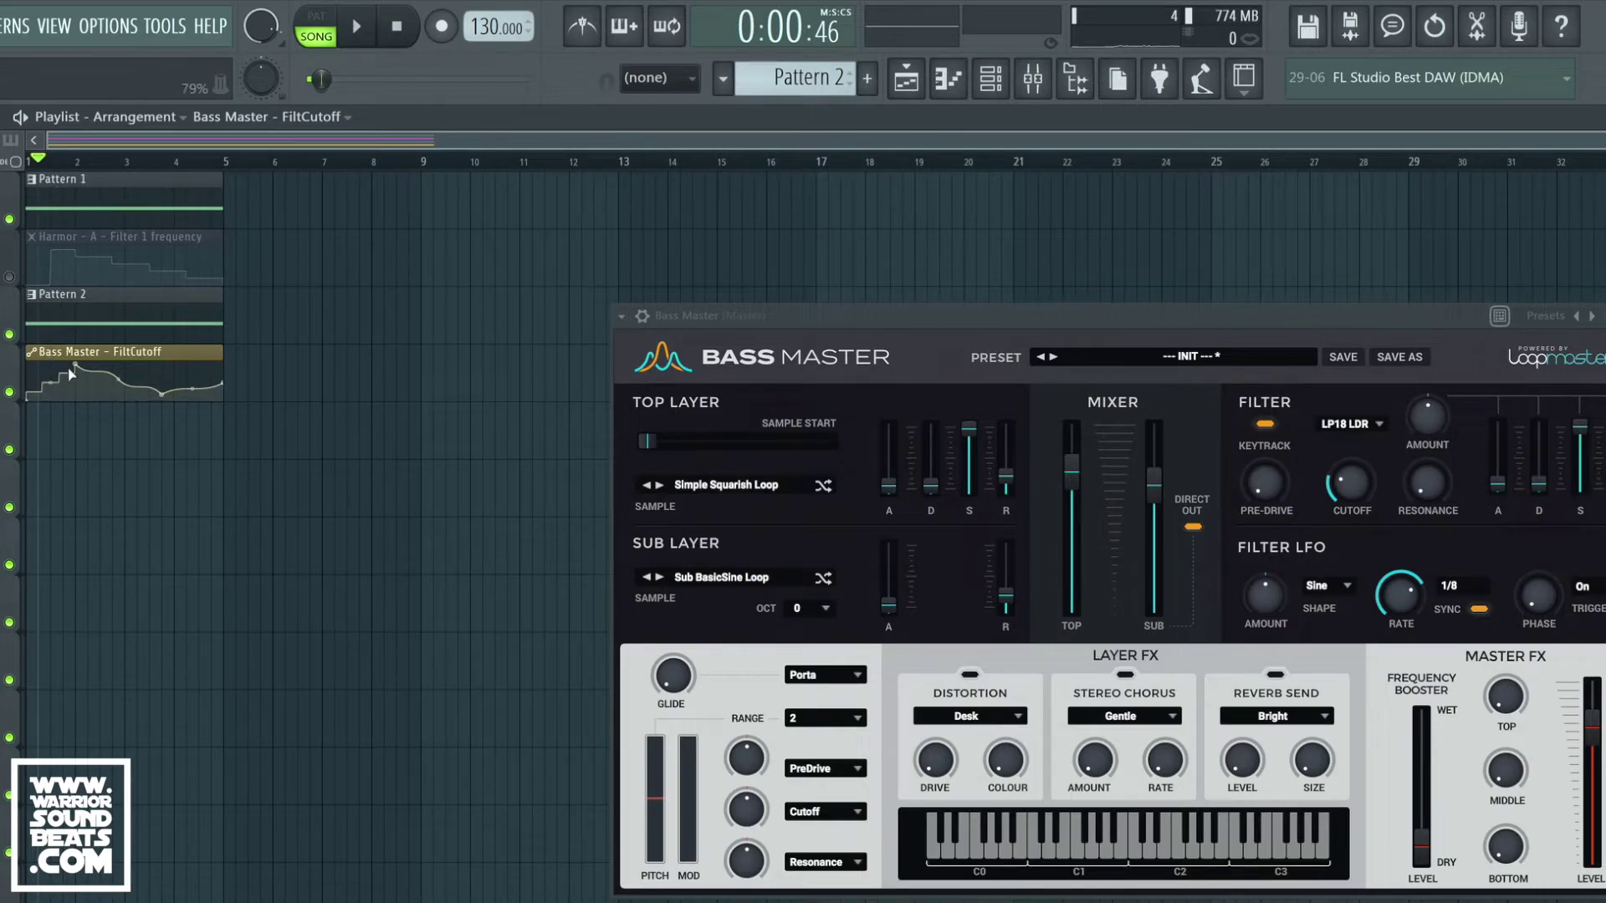
pyautogui.press('space')
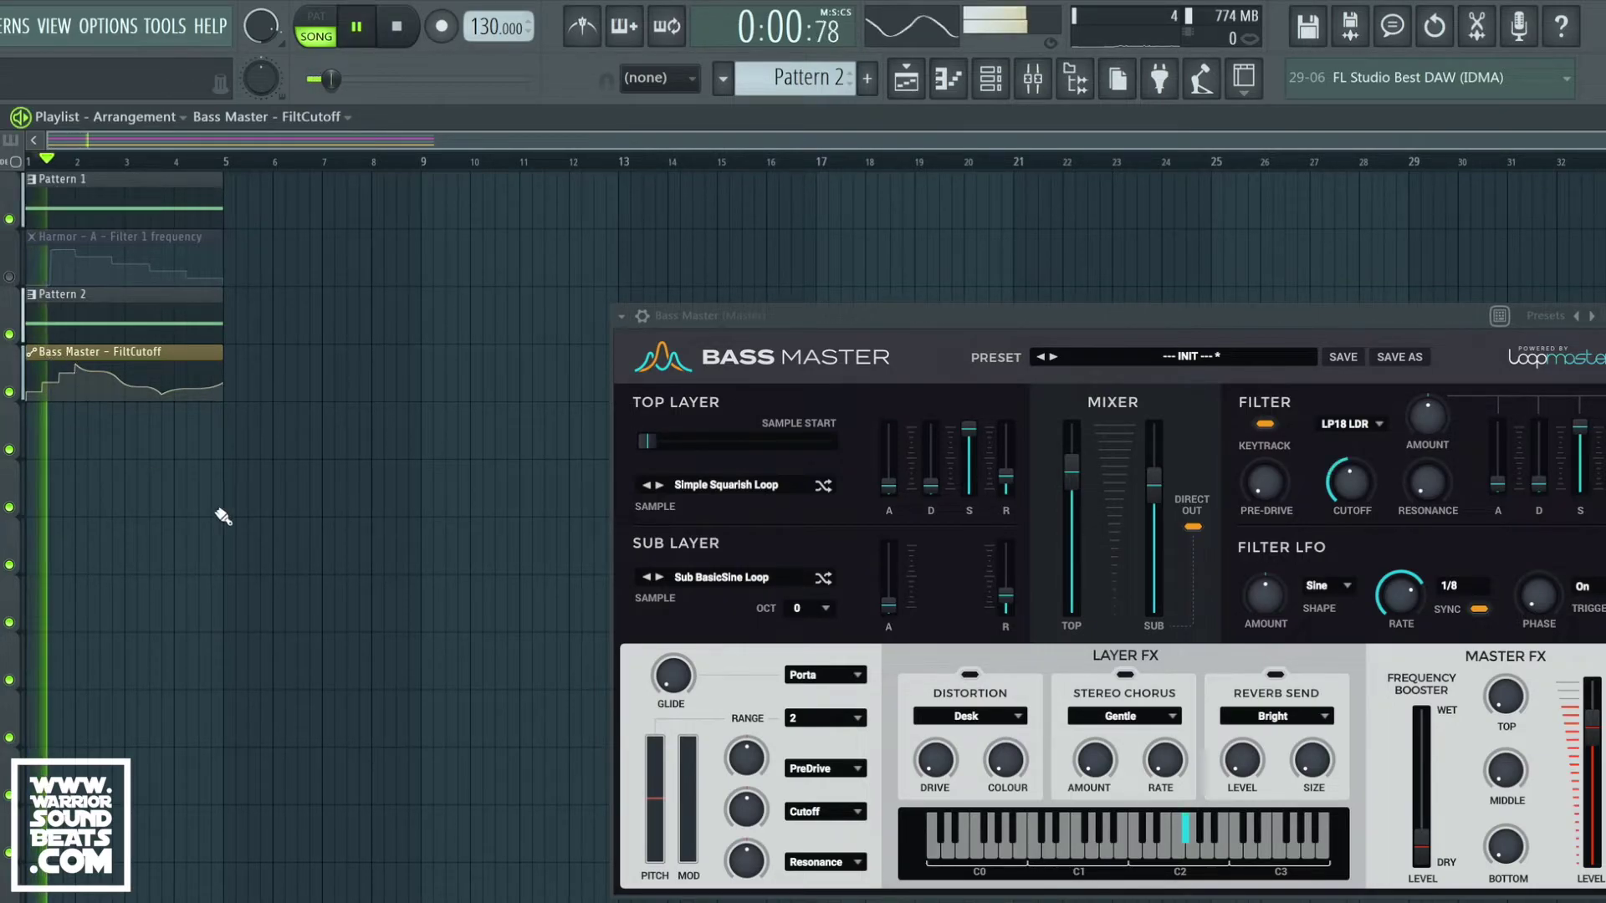
pyautogui.moveTo(1142, 339); pyautogui.dragTo(1097, 334)
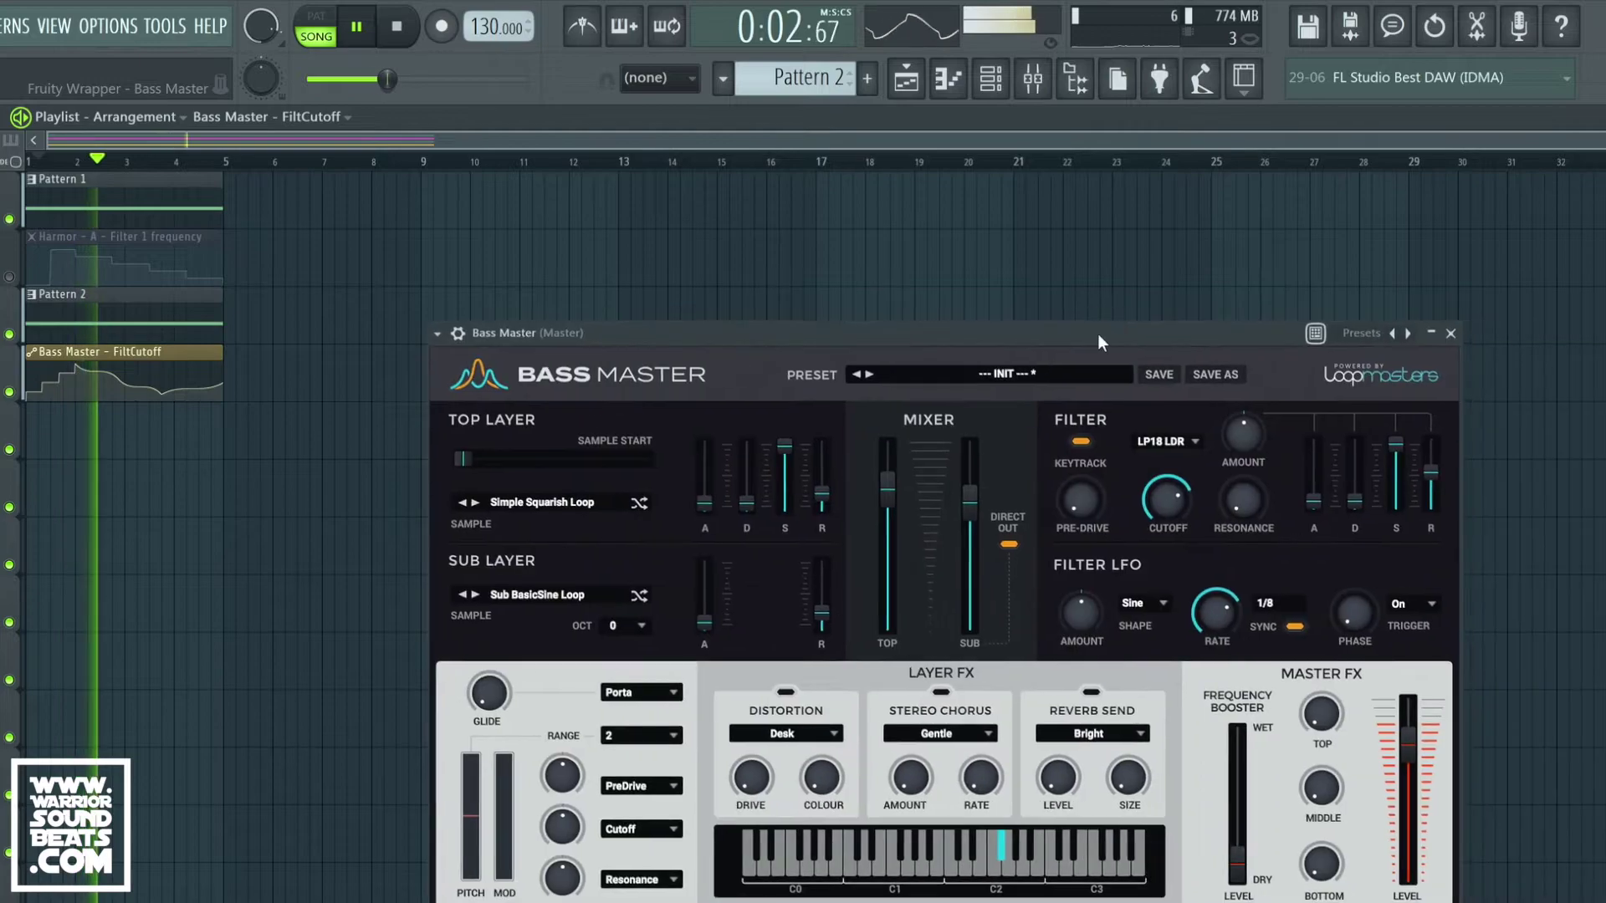
pyautogui.press('space')
# Link Harmor's filter 1 frequency to the Bass Master - FiltCutoff internal controller with Remove conflicts enabled
pyautogui.click(993, 88)
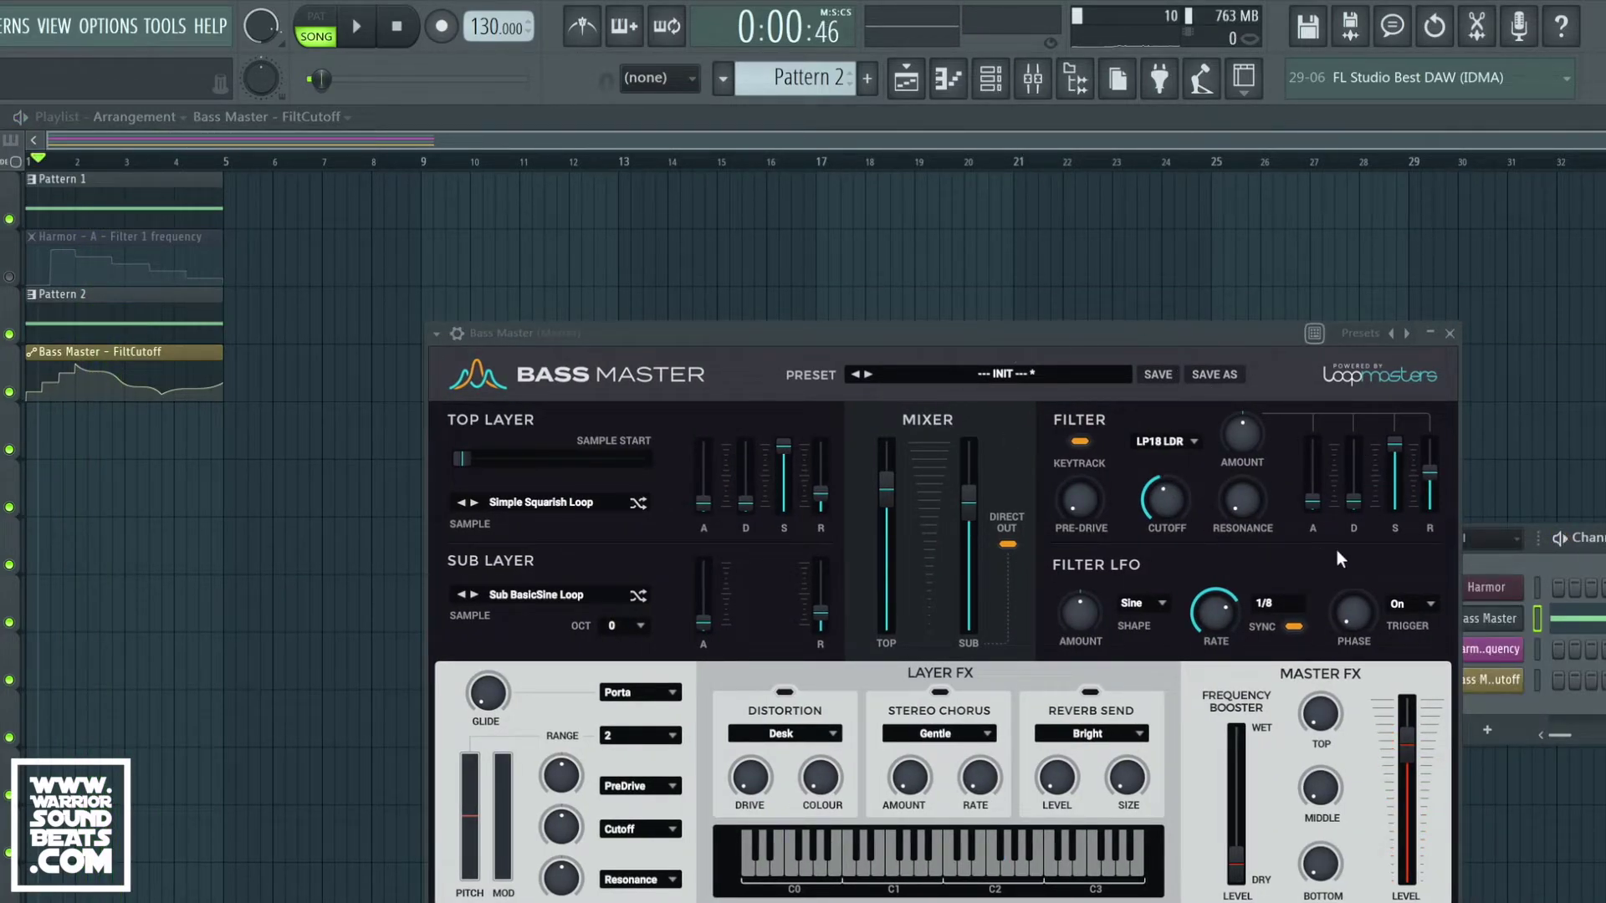
pyautogui.click(1497, 588)
pyautogui.moveTo(786, 359); pyautogui.dragTo(931, 262)
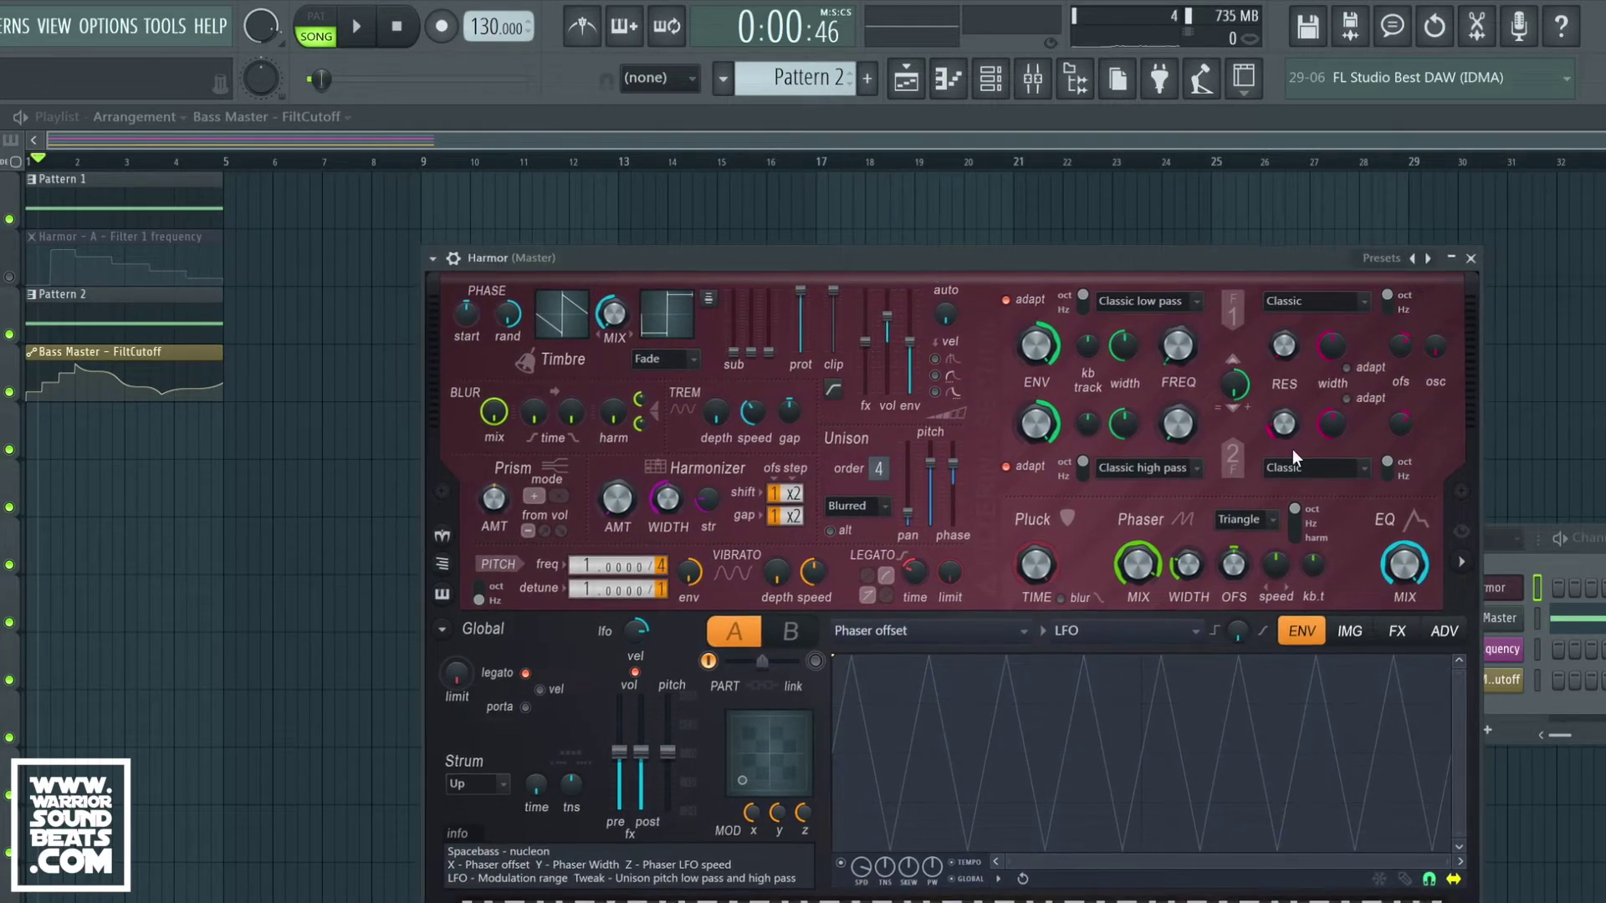
pyautogui.rightClick(1186, 355)
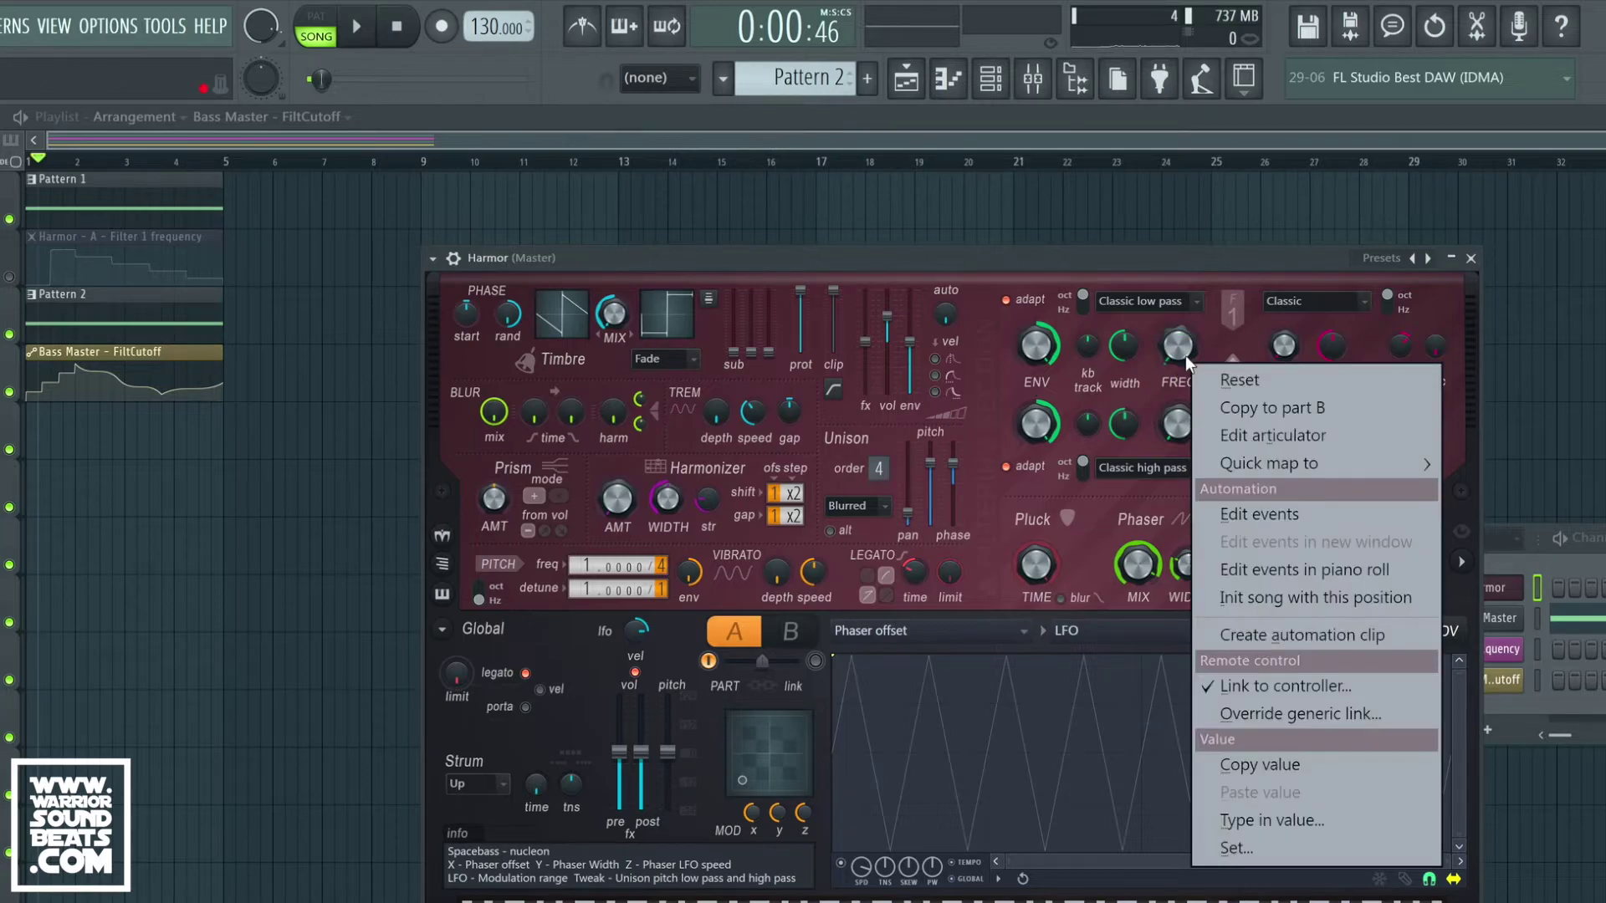
pyautogui.click(1294, 687)
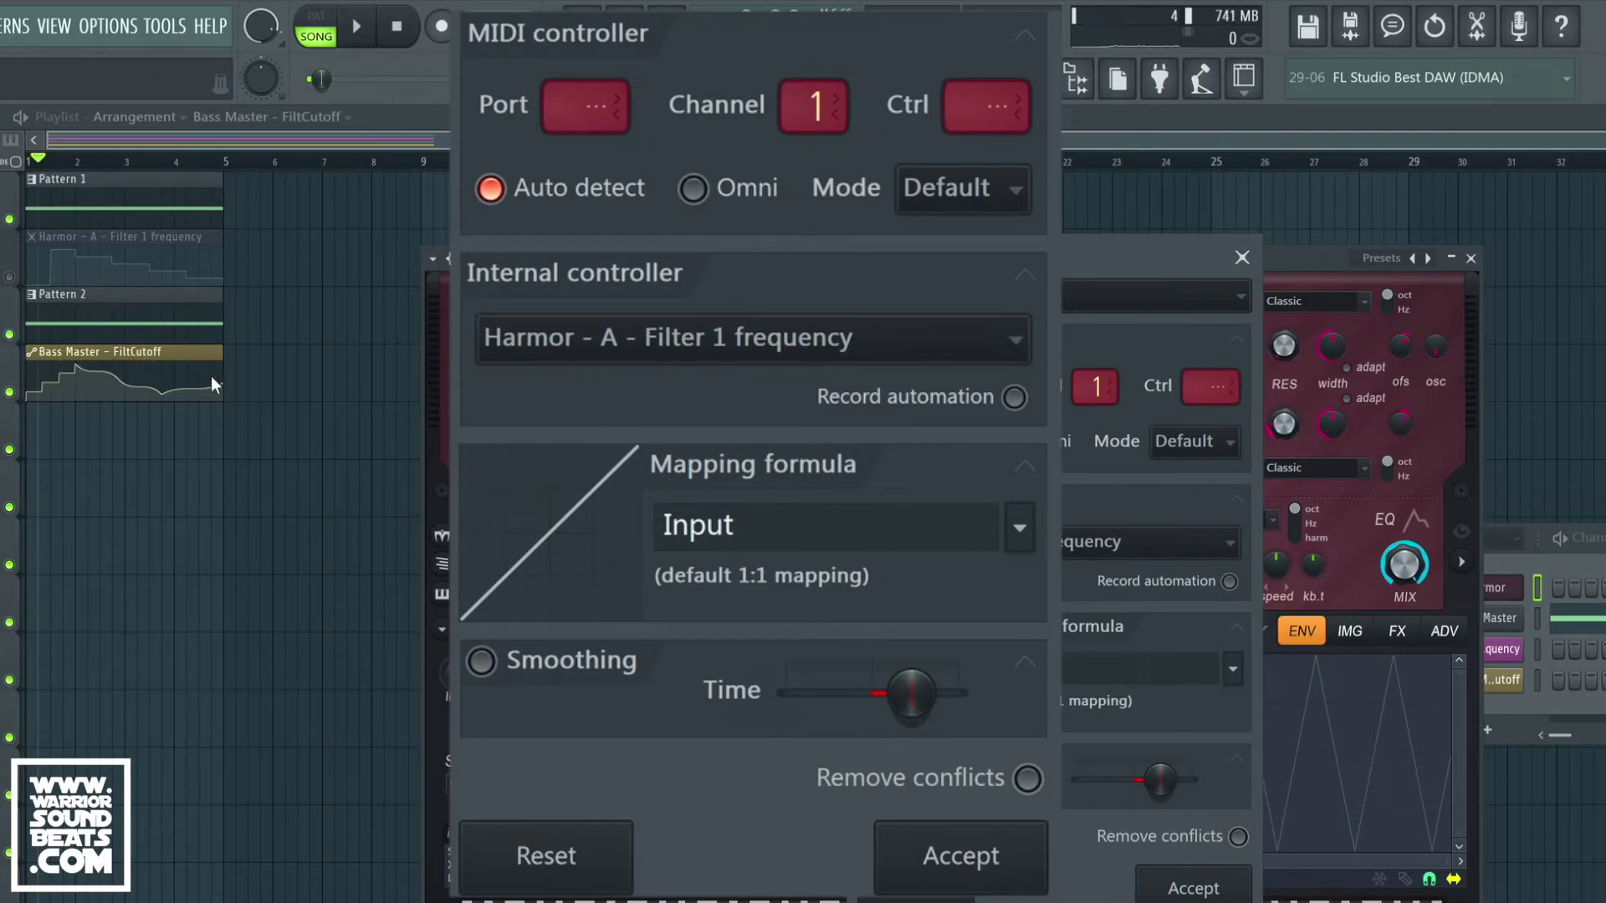
pyautogui.click(725, 344)
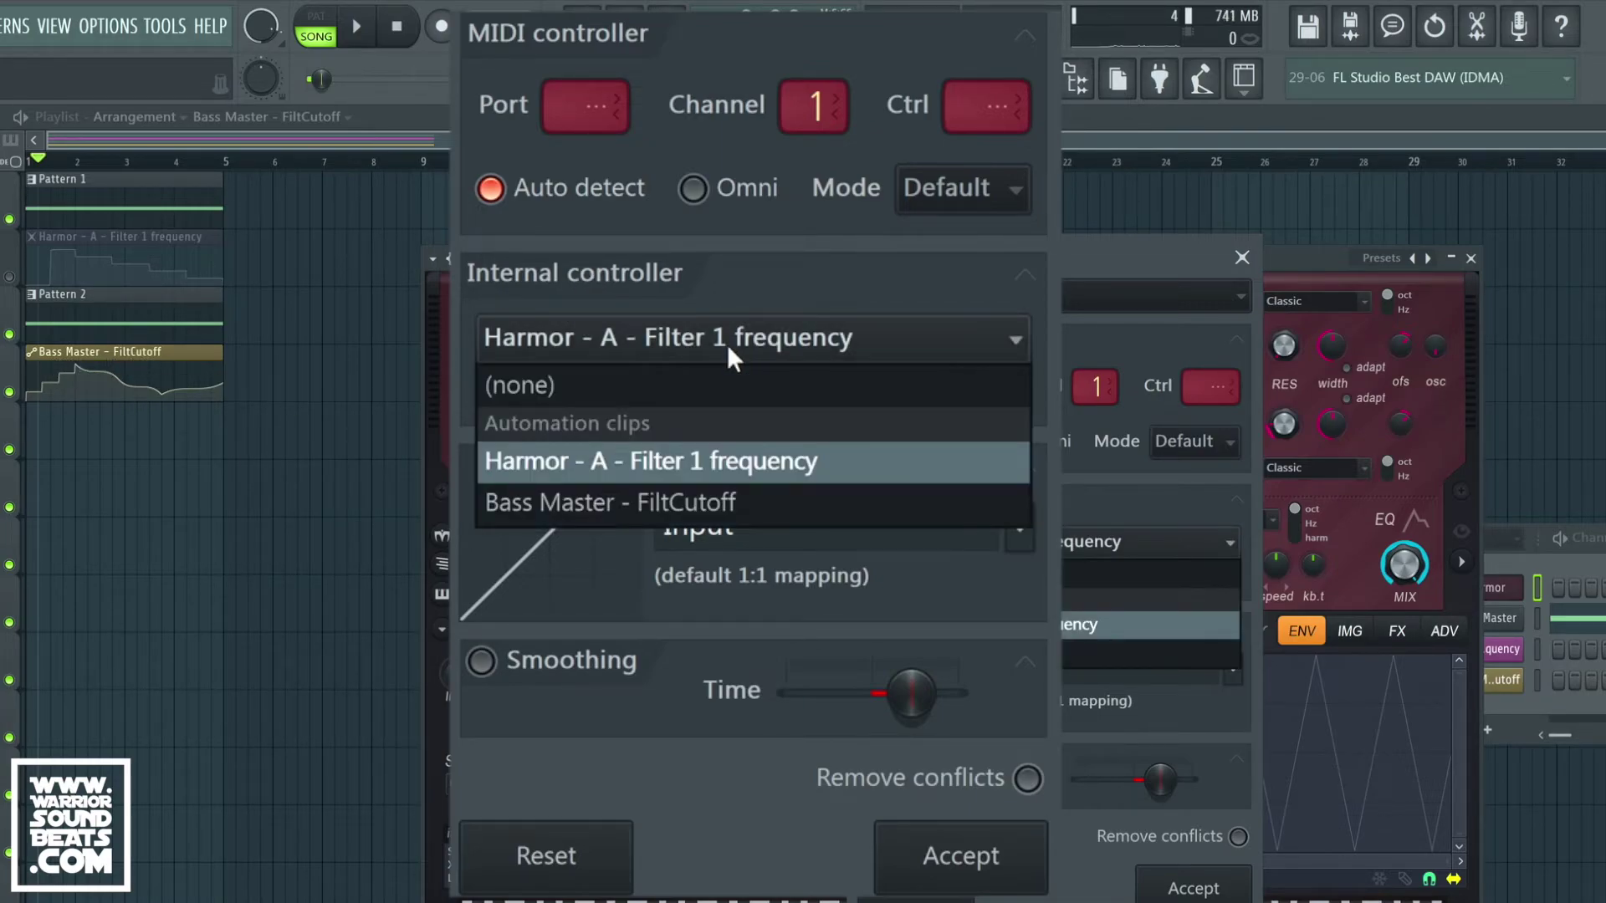
pyautogui.click(686, 504)
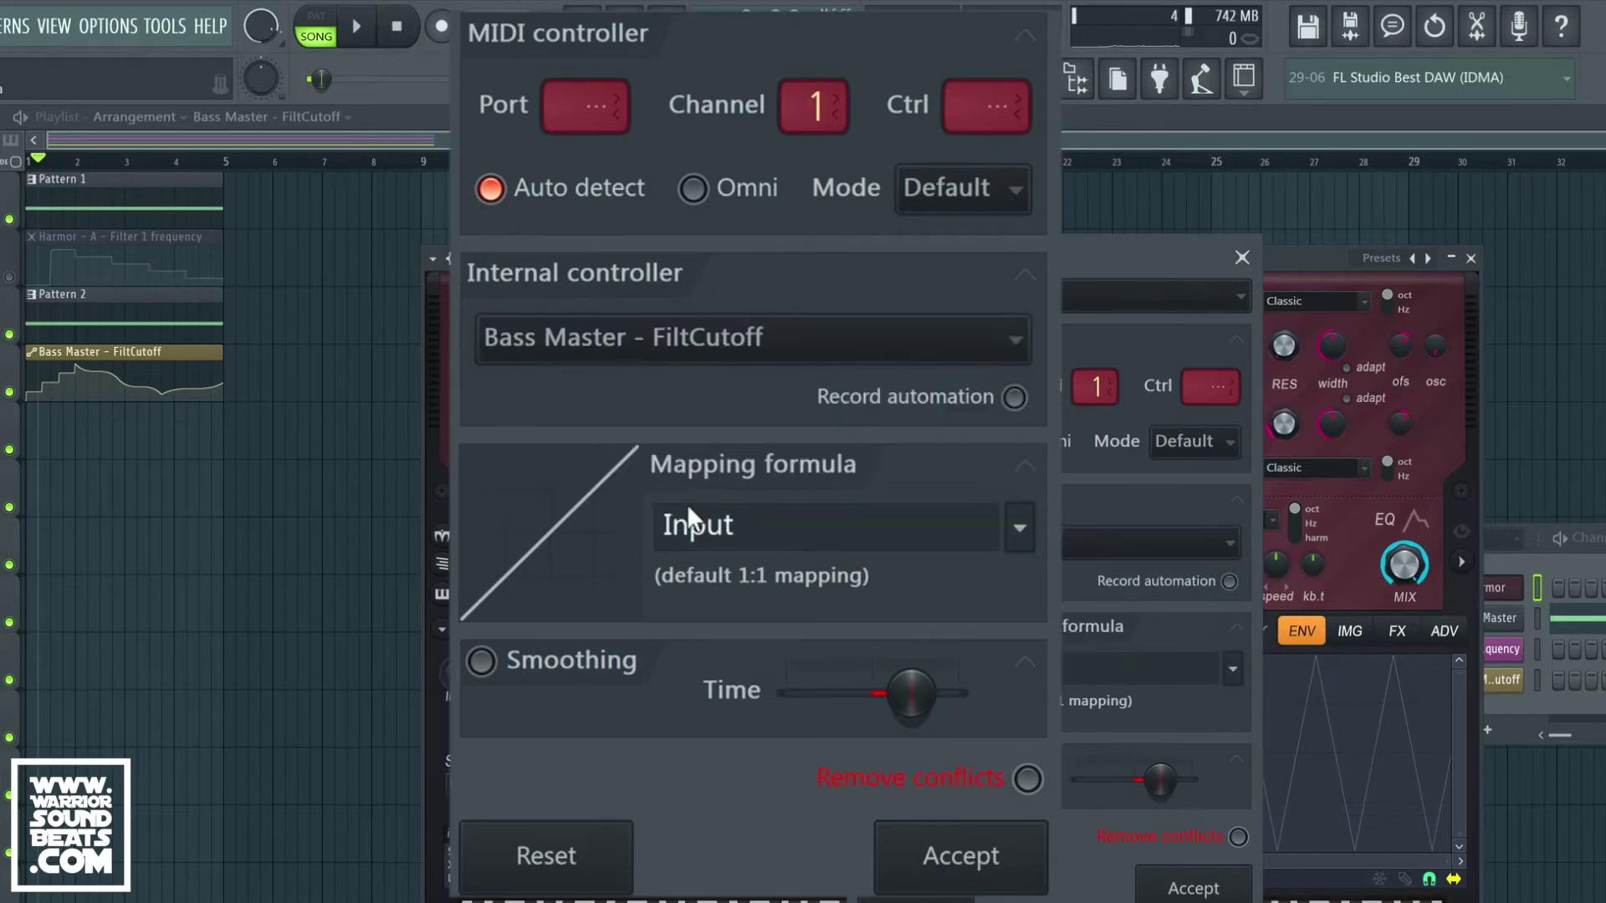
pyautogui.click(1028, 778)
pyautogui.click(939, 890)
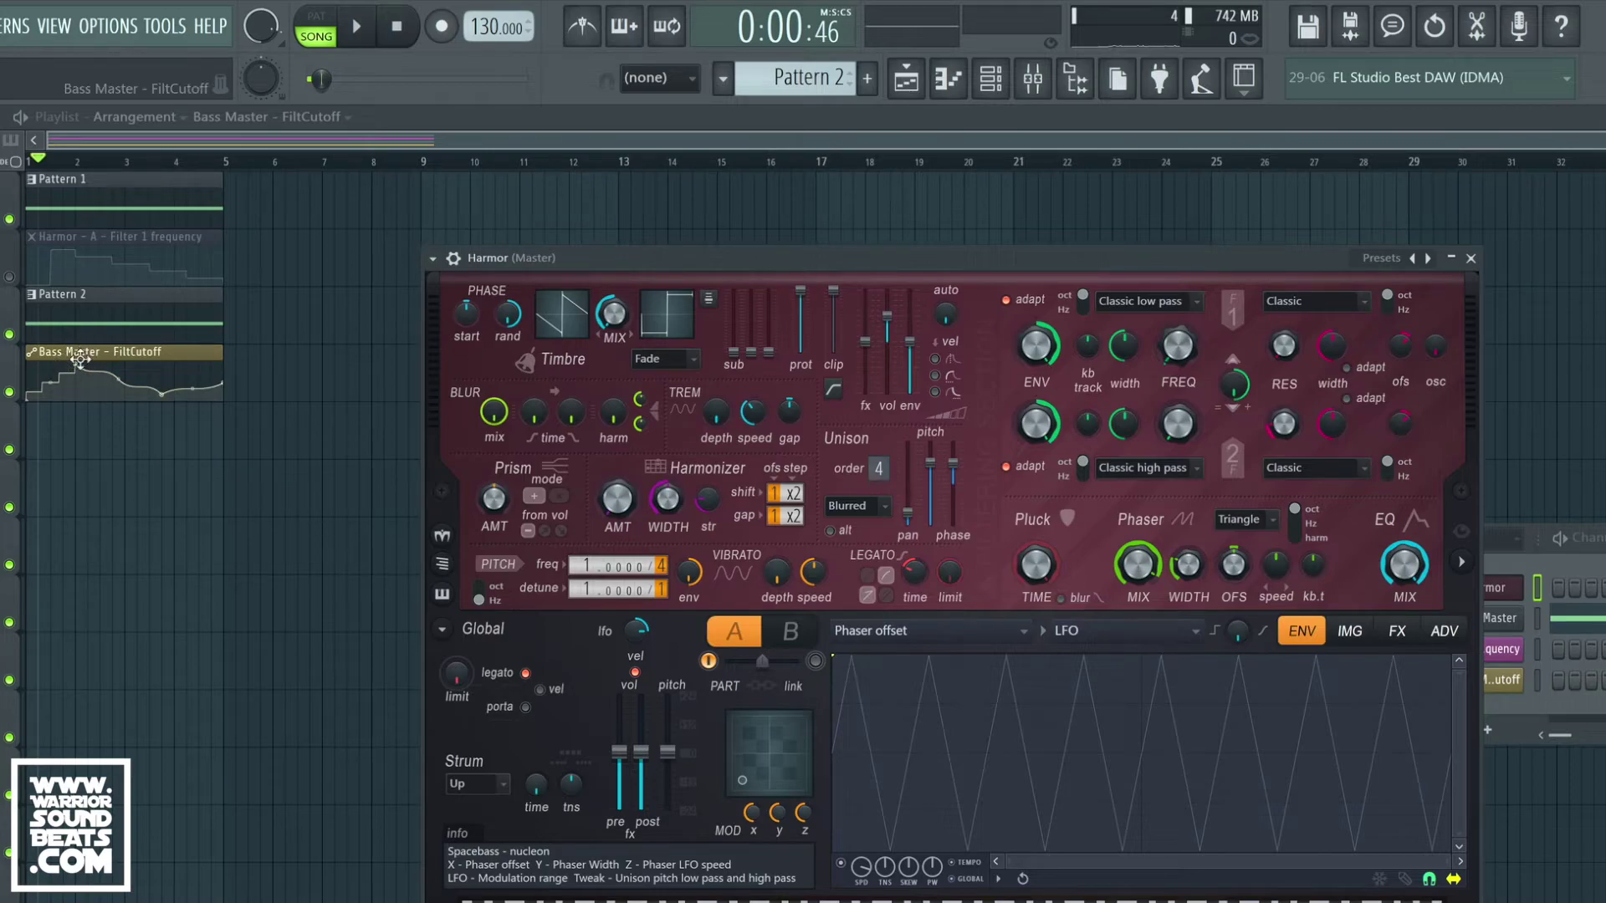
# Play the arrangement to check how the FiltCutoff clip moves Harmor's filter 1 frequency
pyautogui.moveTo(1061, 254); pyautogui.dragTo(913, 250)
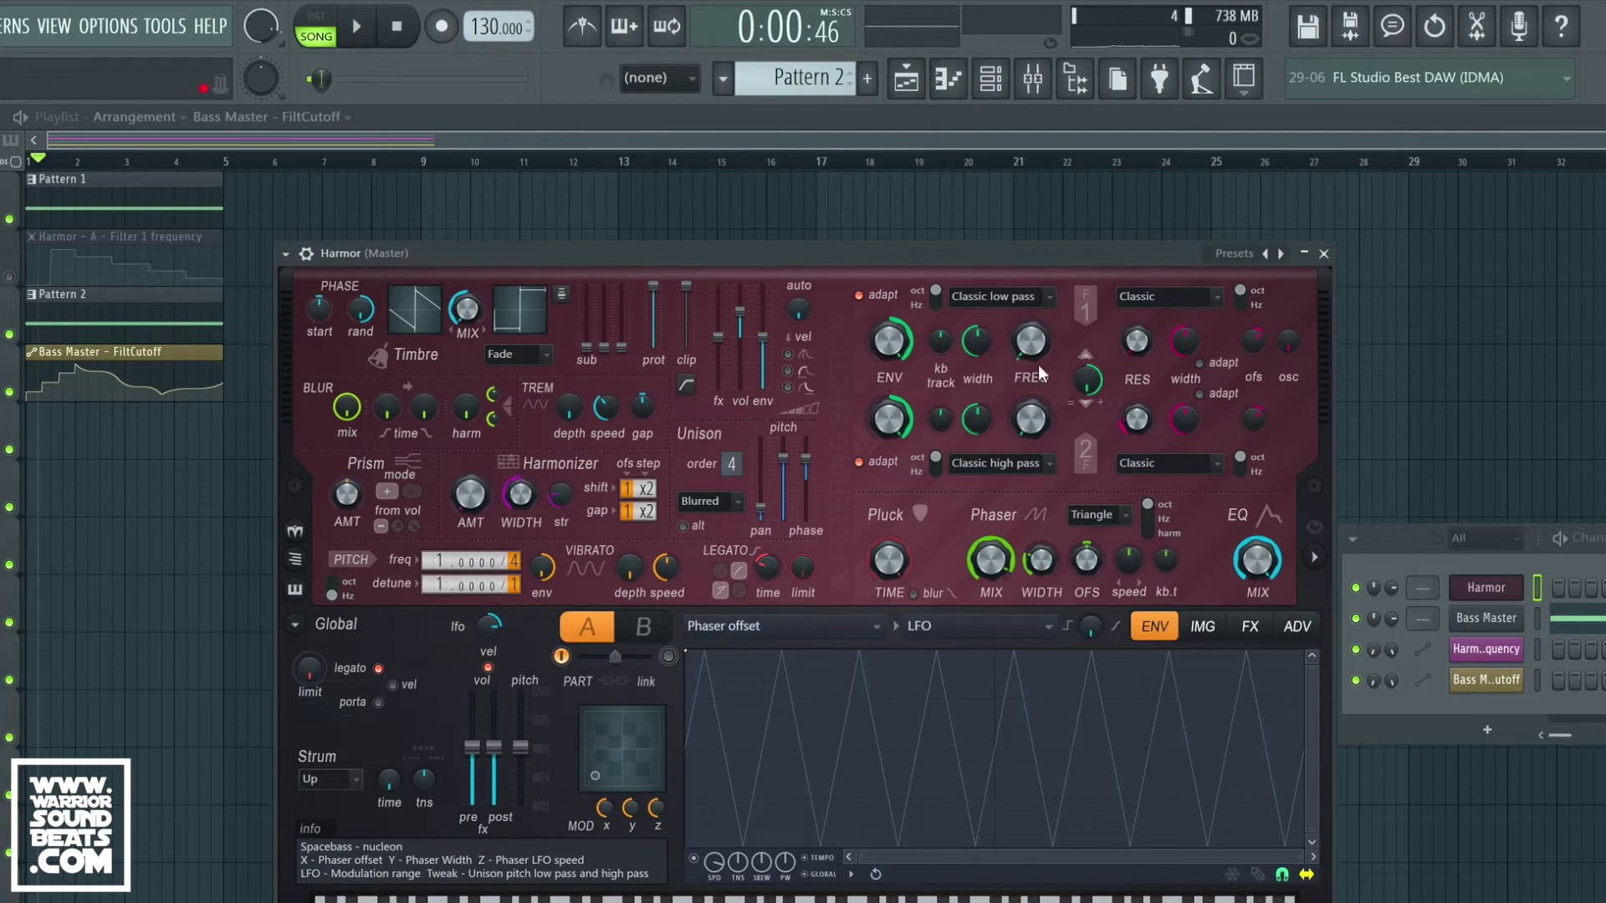
pyautogui.press('space')
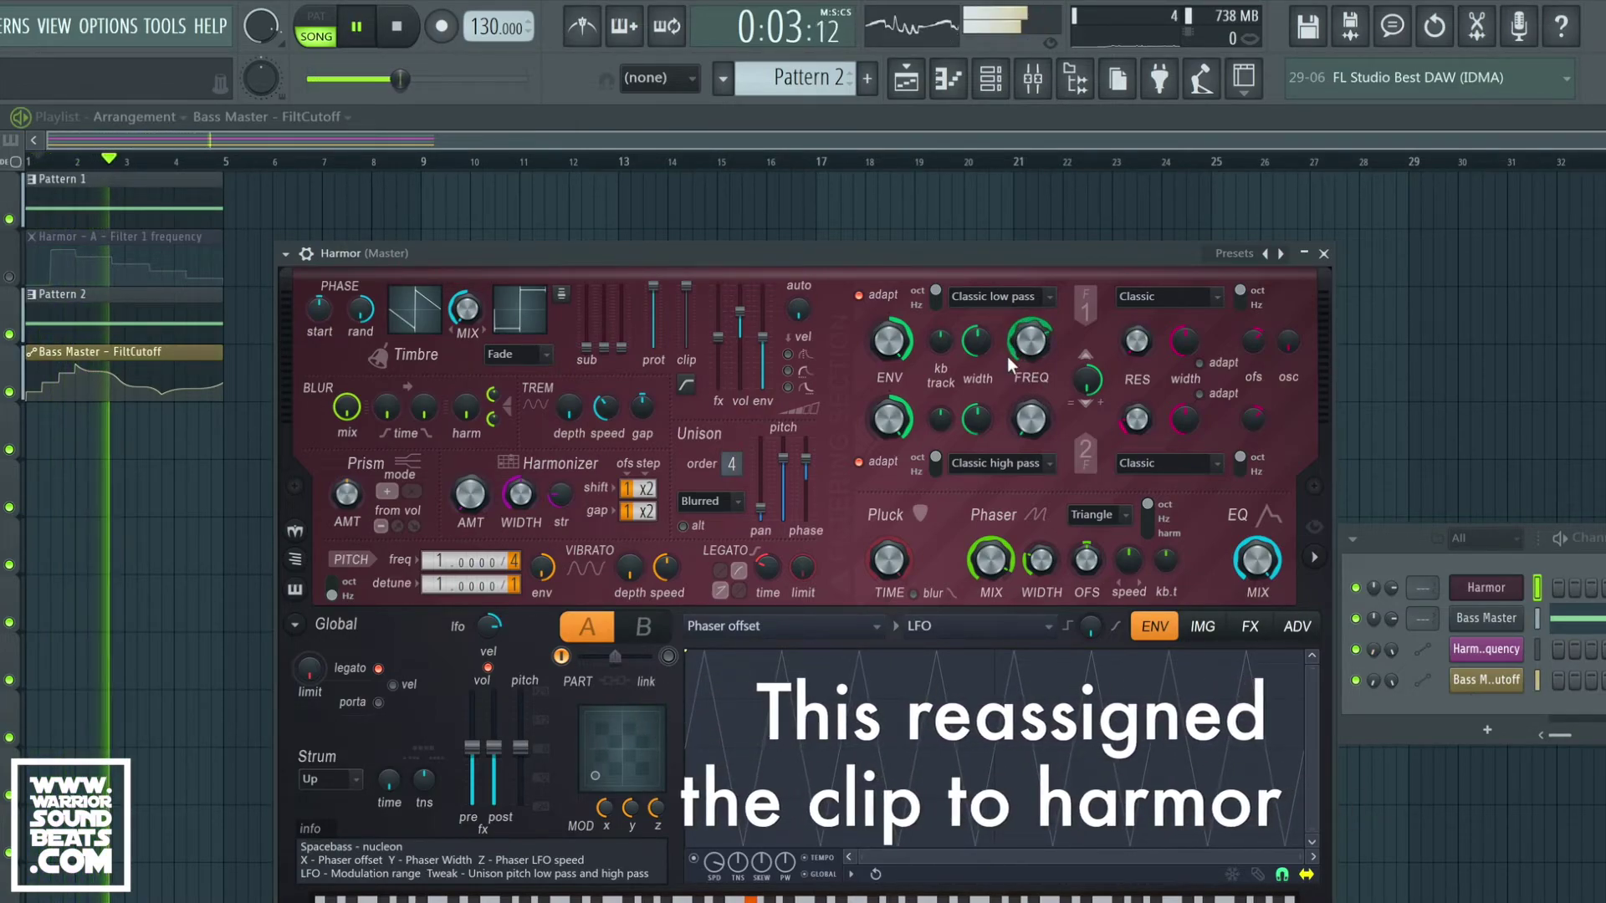
pyautogui.press('space')
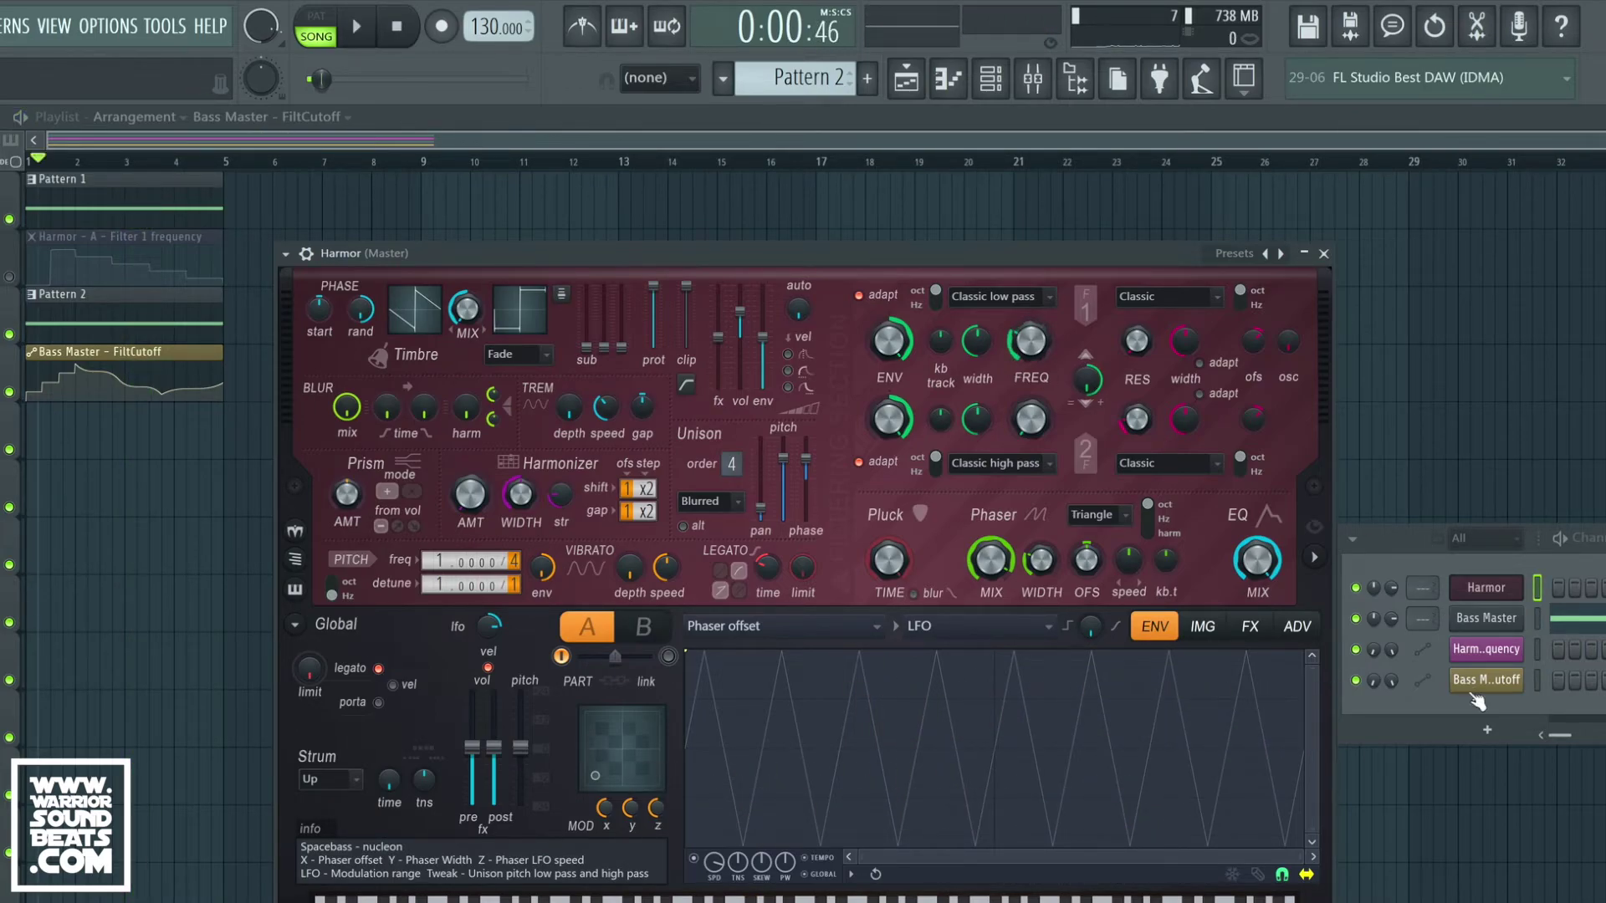
# Link Bass Master's last tweaked filter cutoff parameter to the Bass Master - FiltCutoff internal controller
pyautogui.click(1486, 618)
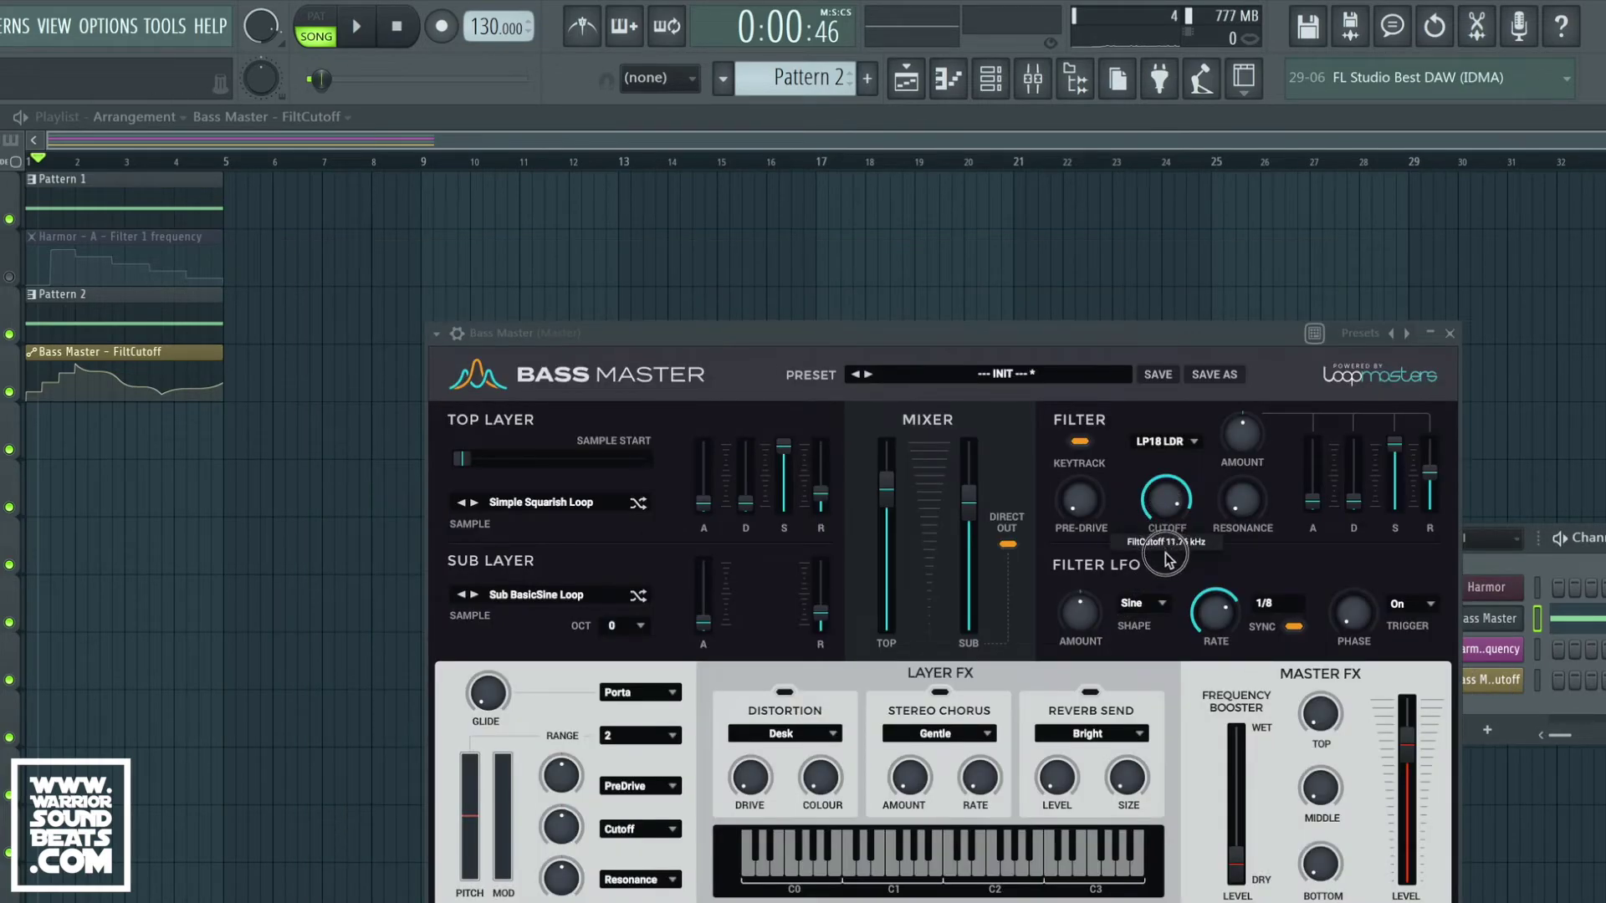
pyautogui.click(170, 27)
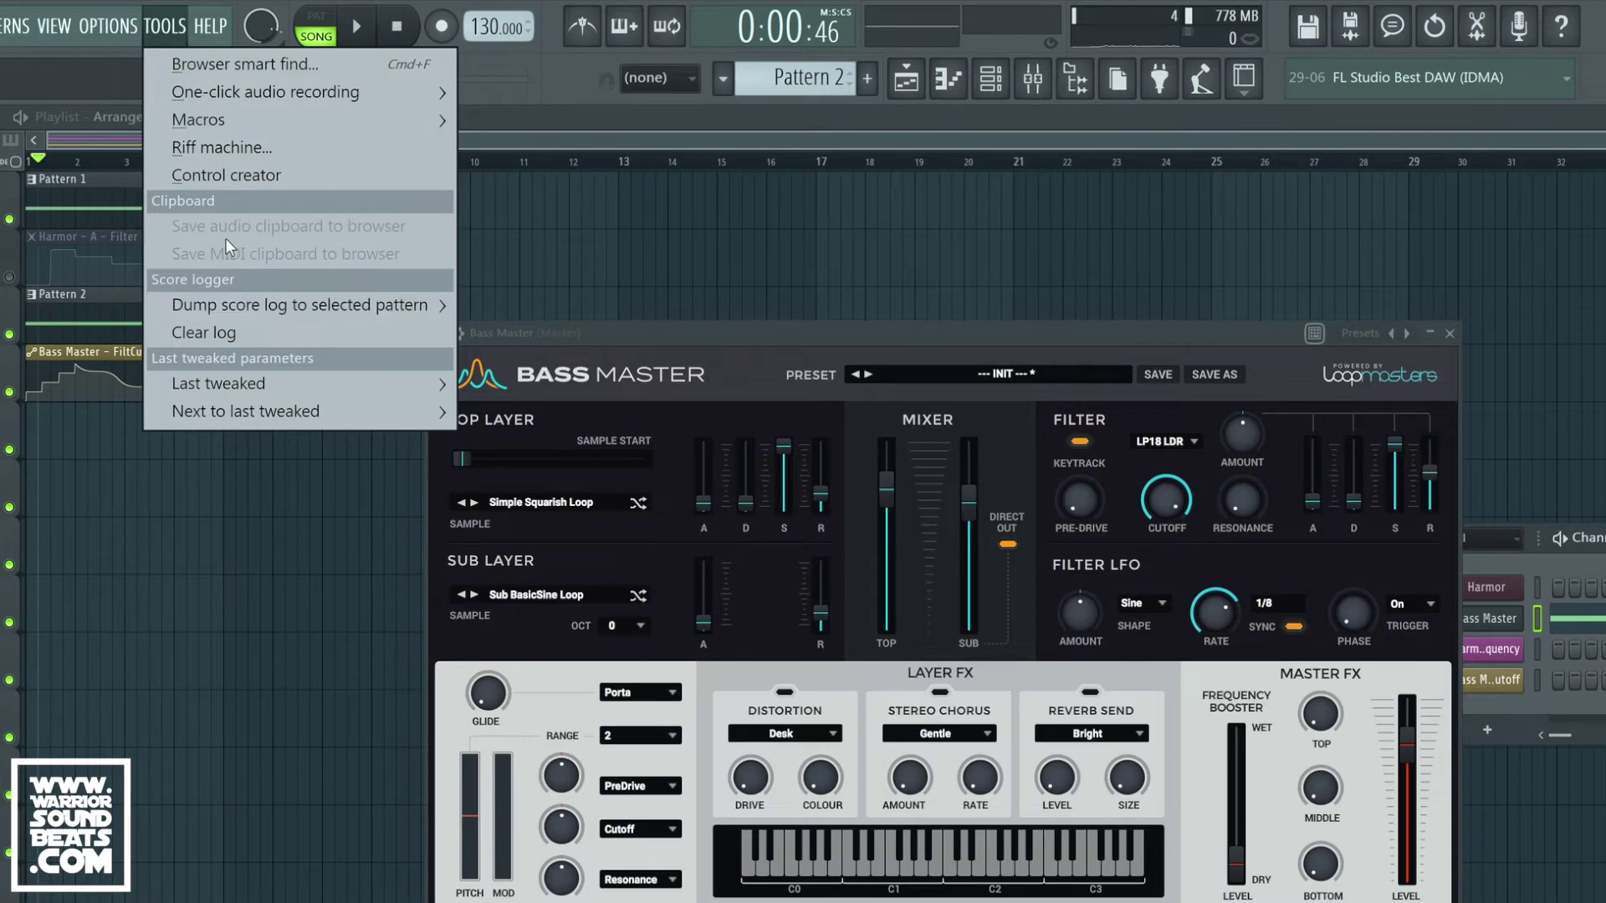
pyautogui.moveTo(268, 378)
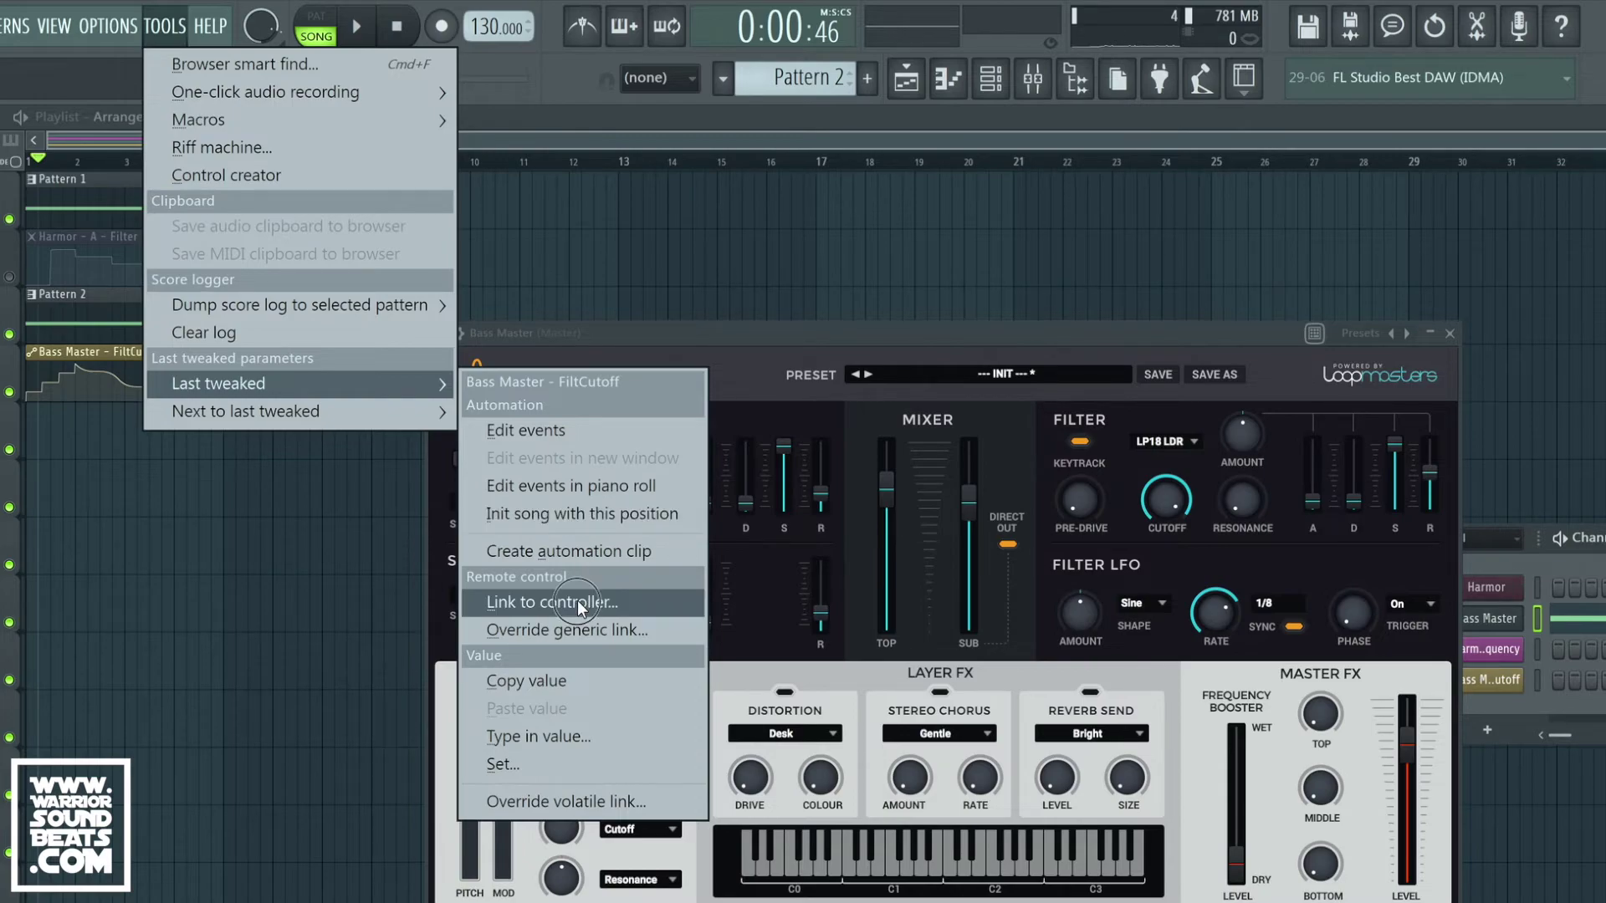
pyautogui.click(575, 604)
pyautogui.click(1037, 520)
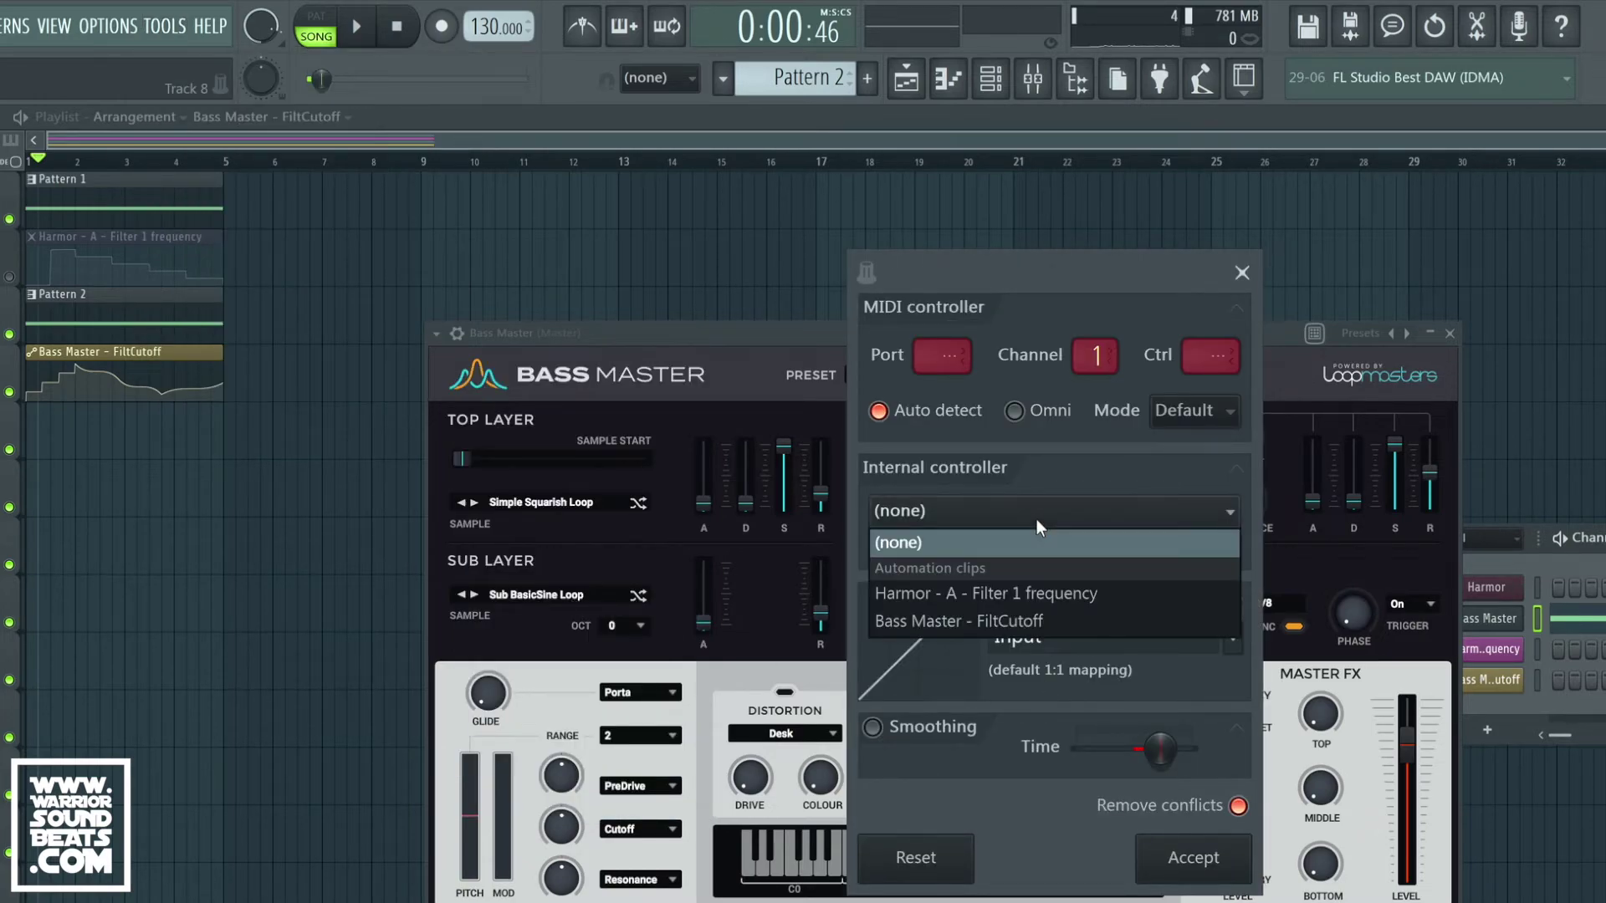
pyautogui.click(1016, 614)
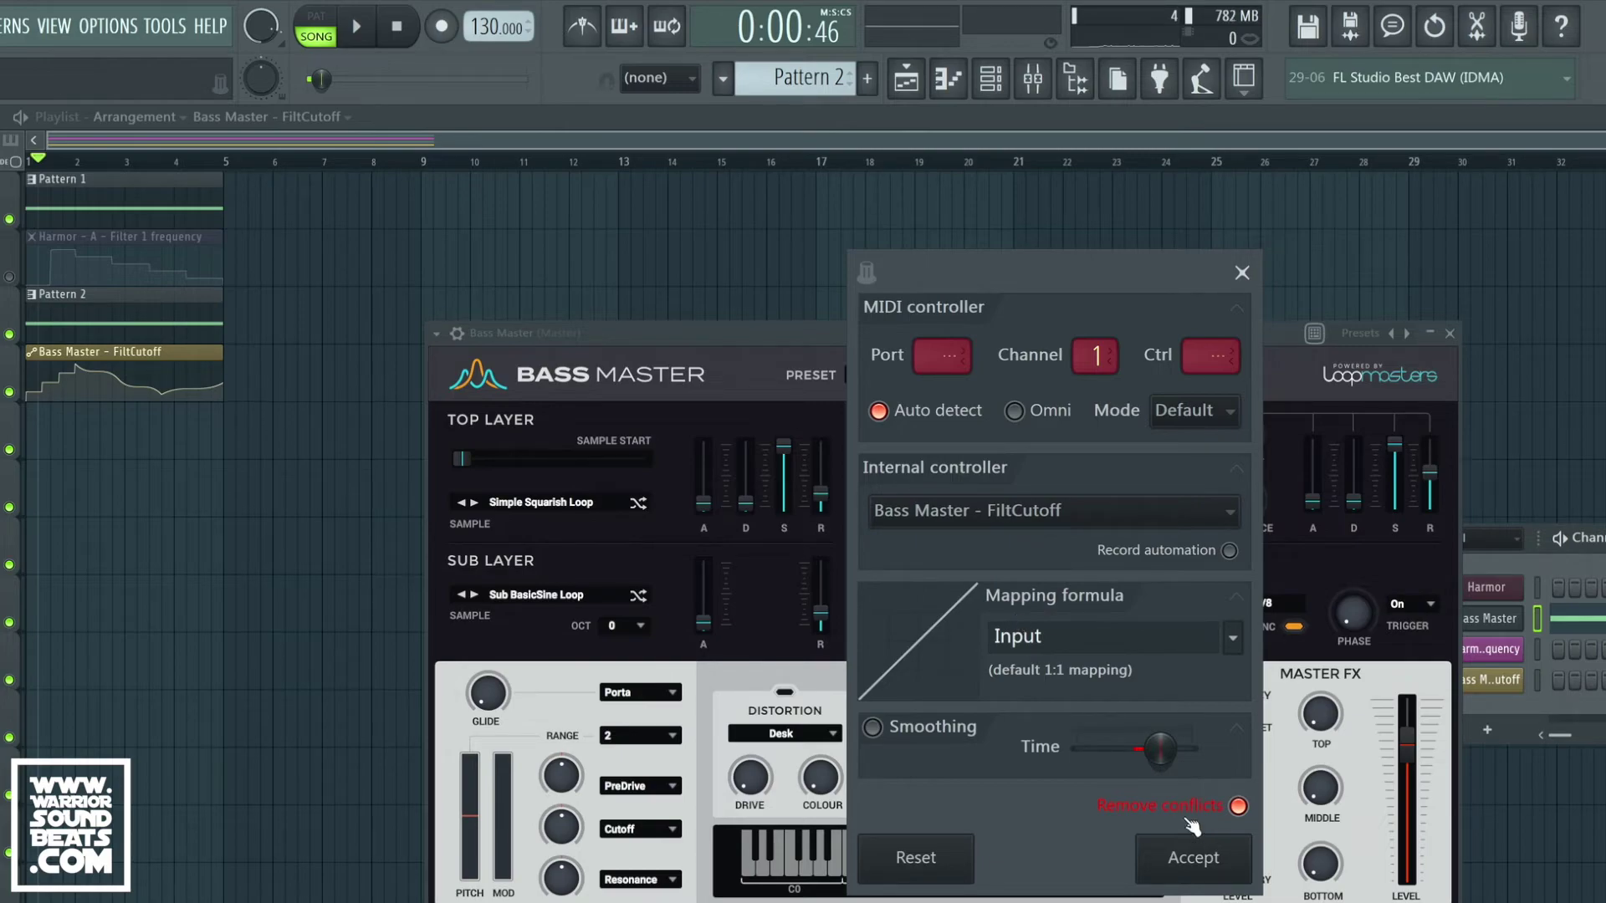
pyautogui.click(1229, 860)
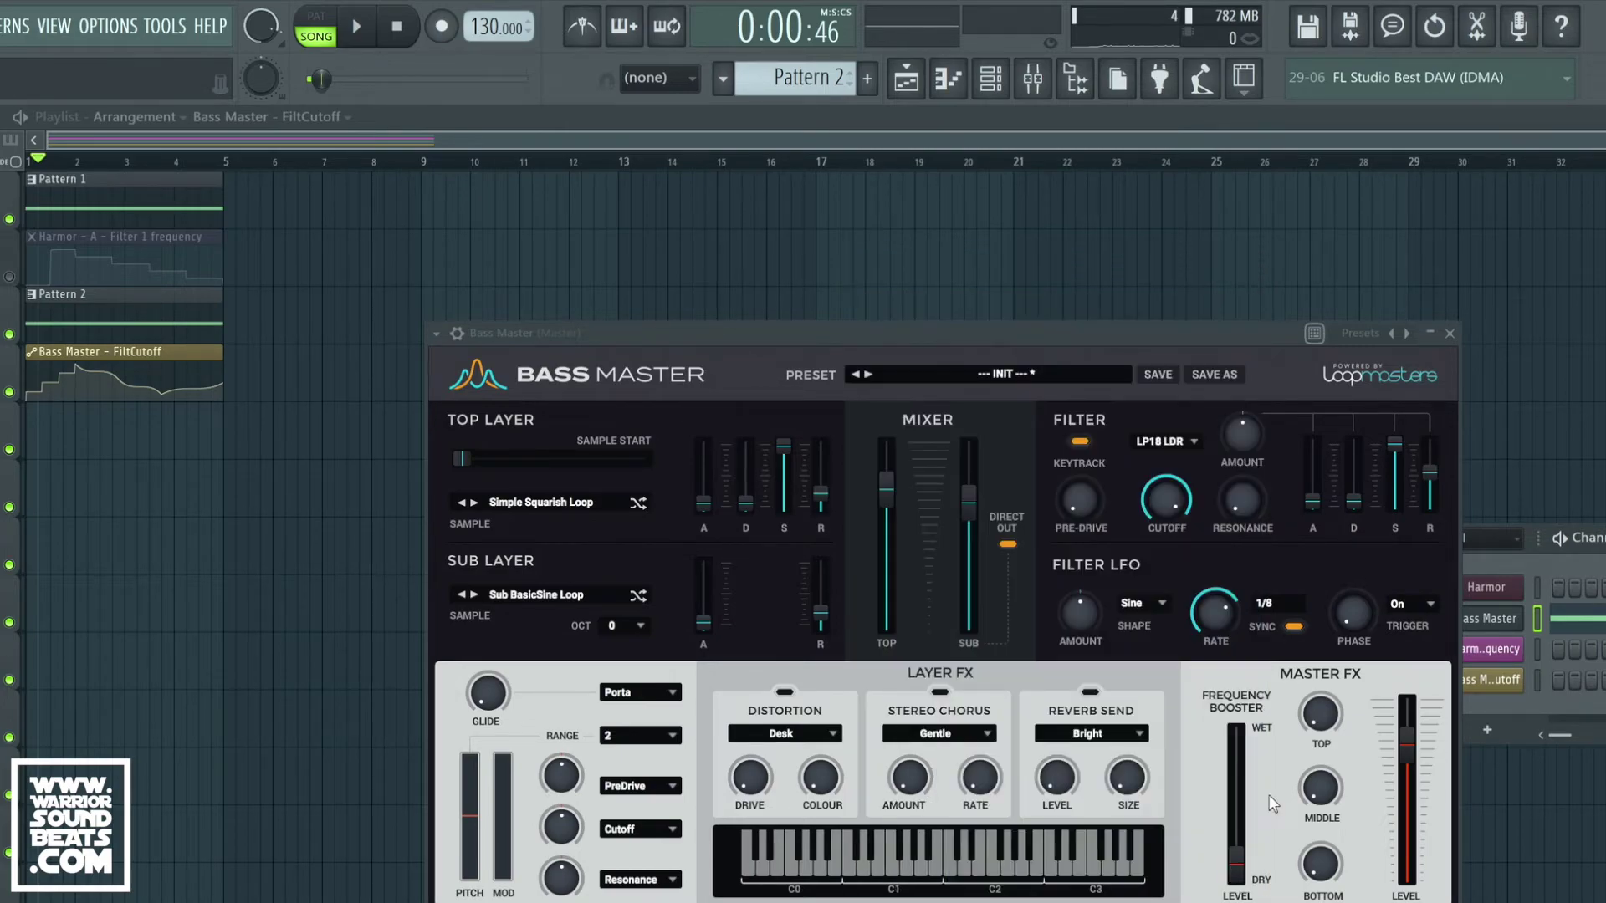
# Arrange the Harmor and Bass Master windows one above the other so both filter knobs can be seen together
pyautogui.click(1498, 591)
pyautogui.moveTo(1093, 261); pyautogui.dragTo(1184, 656)
pyautogui.click(1485, 618)
pyautogui.moveTo(1204, 94); pyautogui.dragTo(1203, 118)
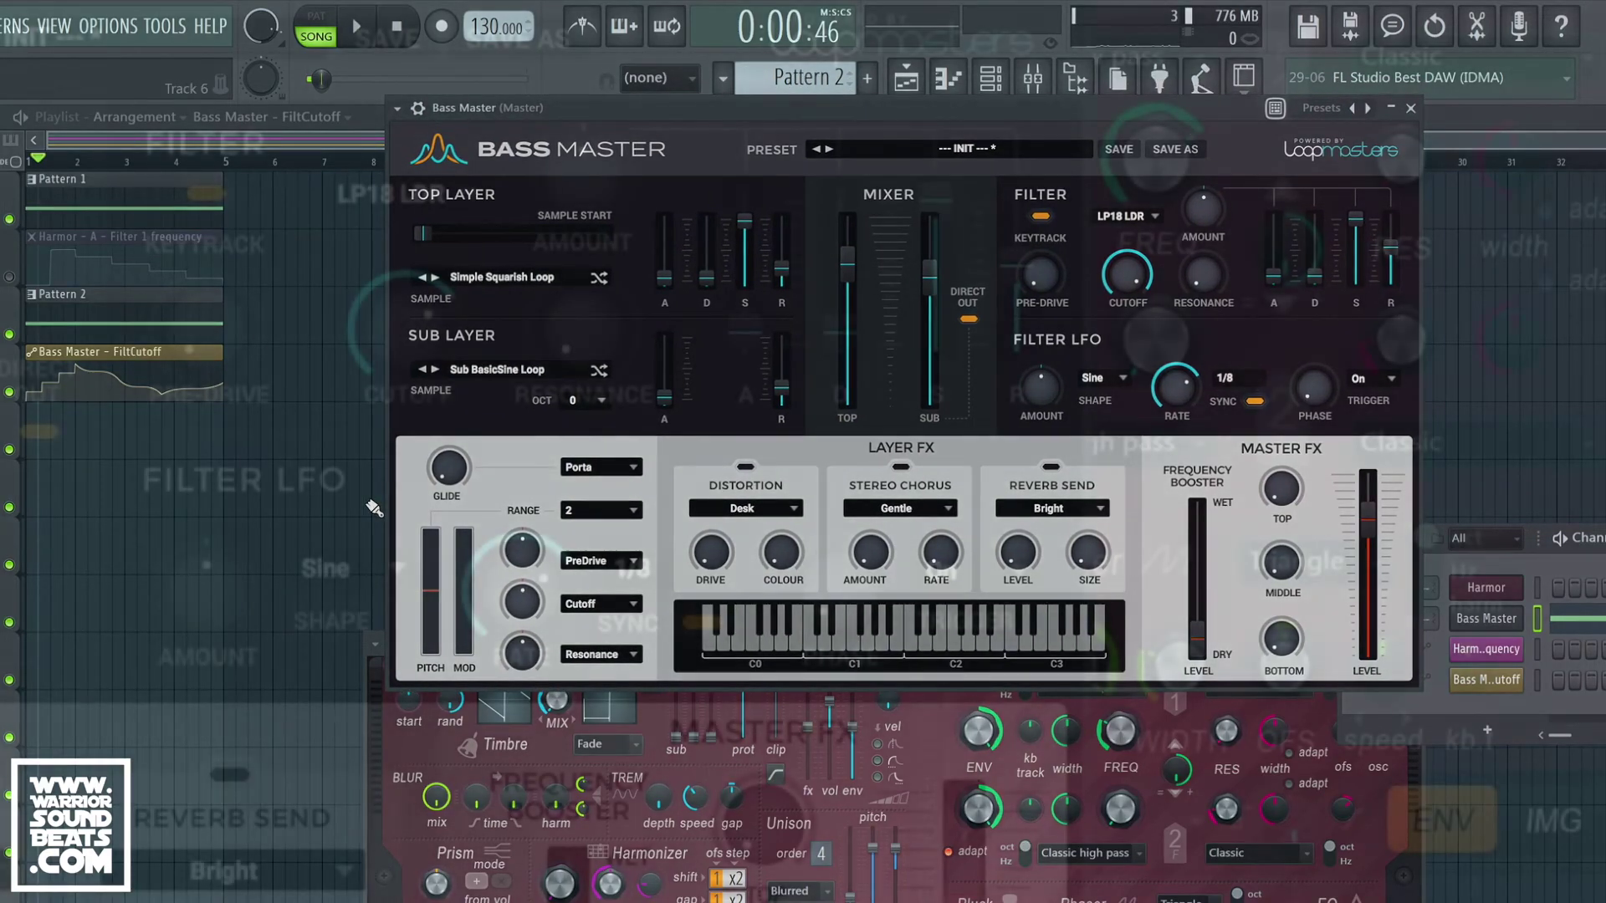